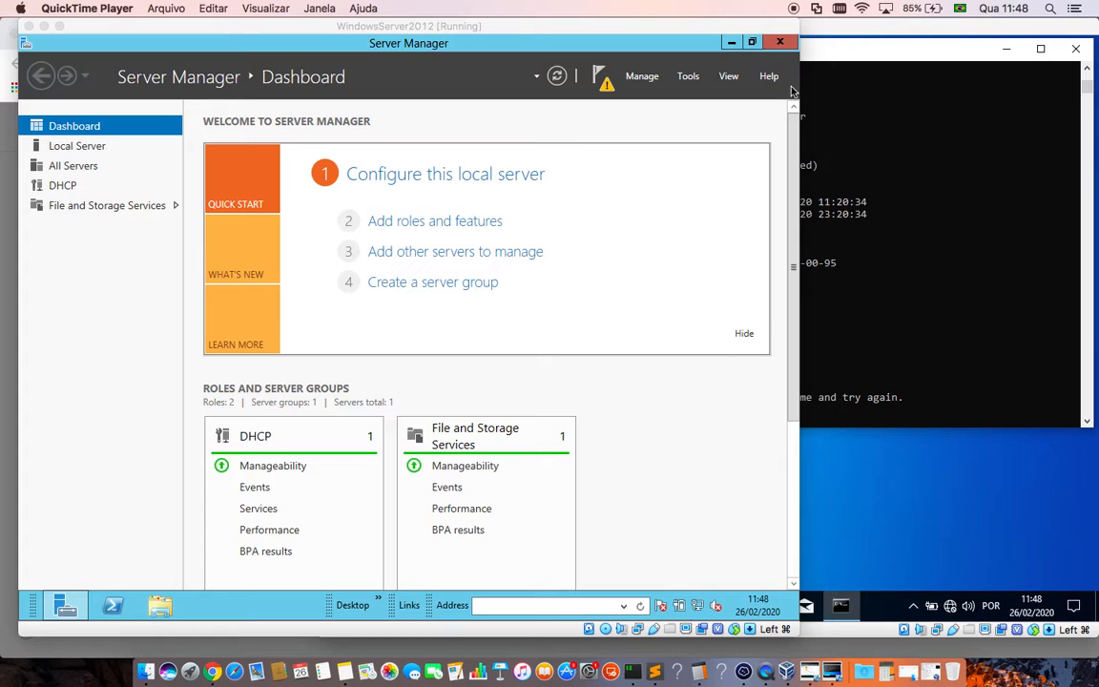
# Step: Close Server Manager on the Windows Server 2012 machine and reopen it
pyautogui.click(707, 44)
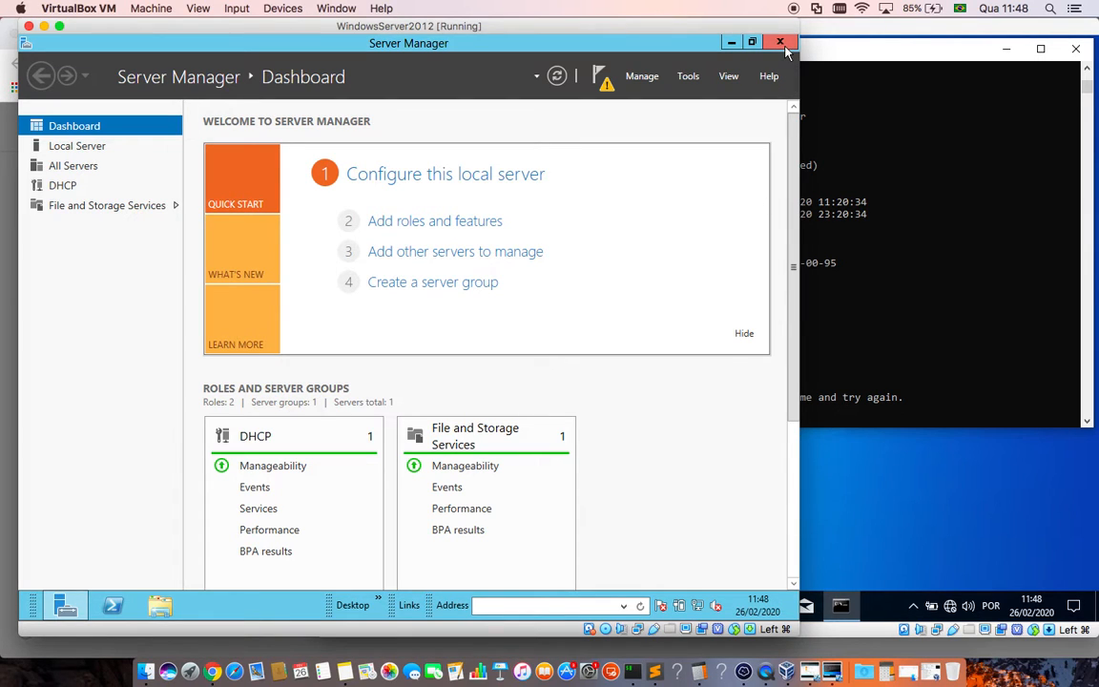
pyautogui.click(781, 44)
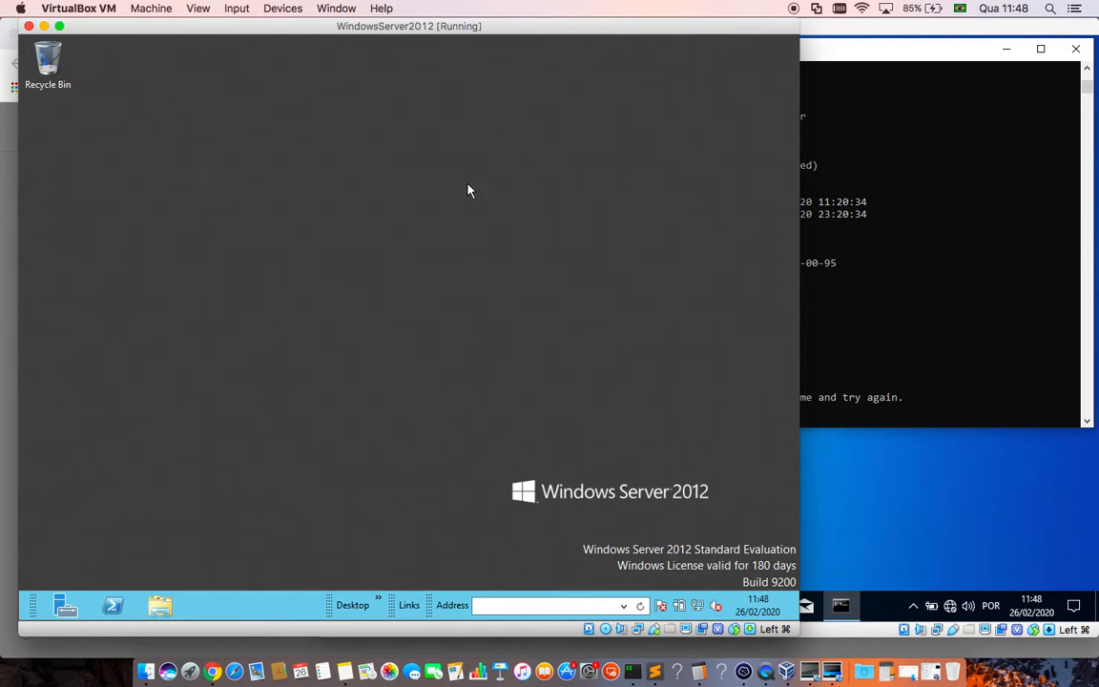
pyautogui.click(67, 608)
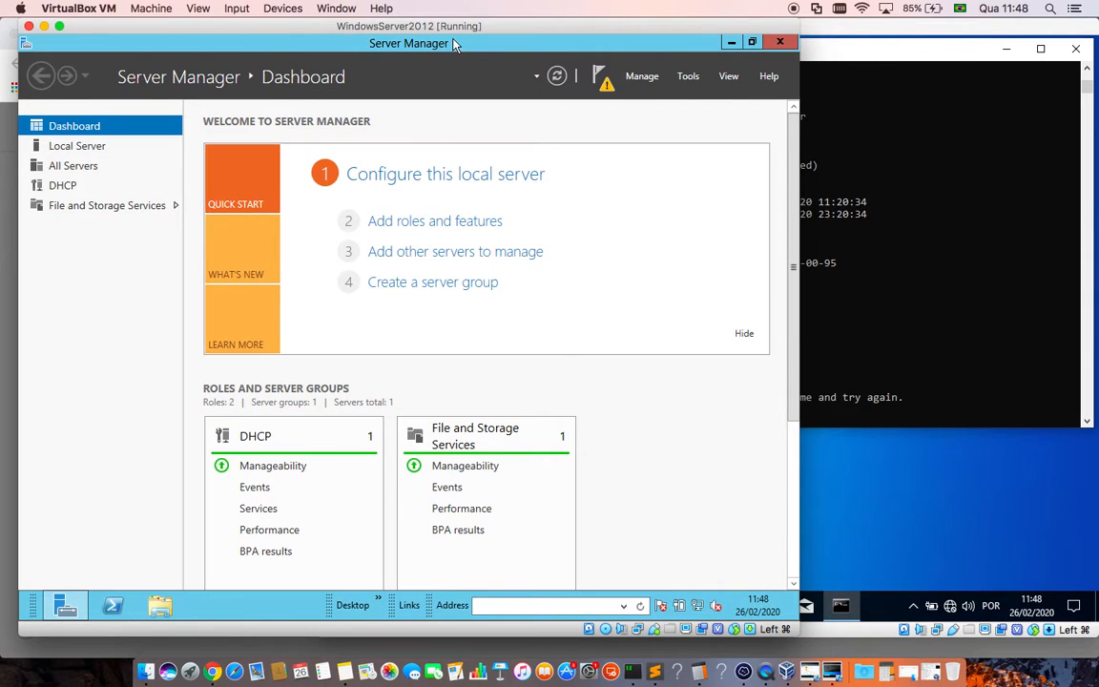
pyautogui.moveTo(454, 38); pyautogui.dragTo(451, 38)
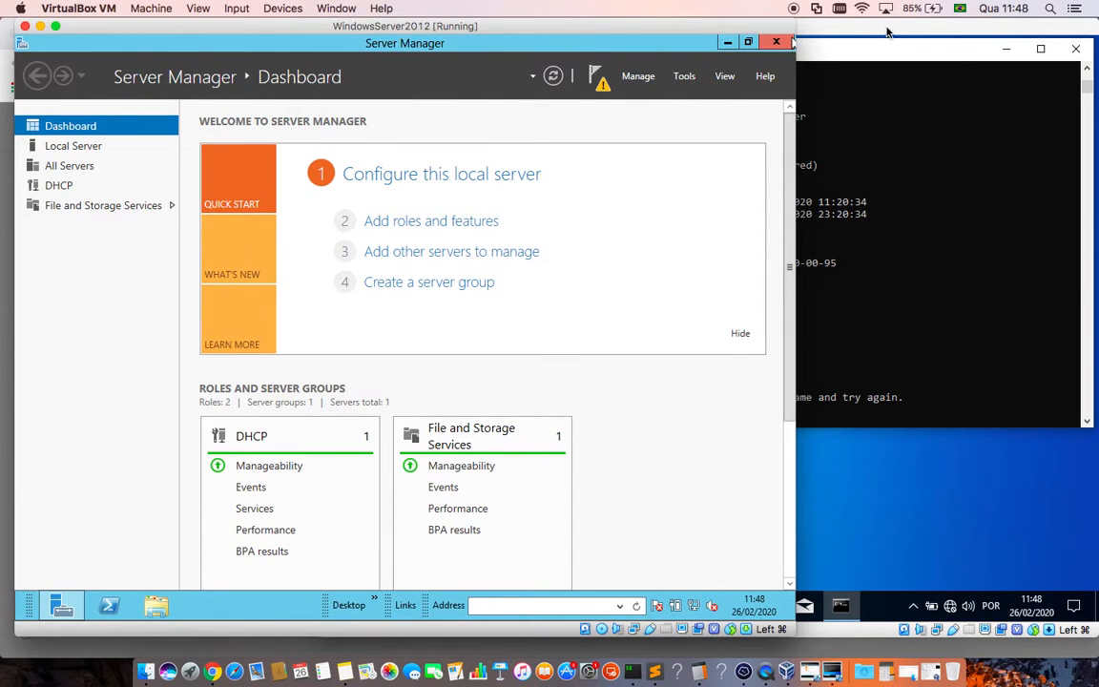
# Step: Switch to the Windows 10 virtual machine and clear its command prompt with cls
pyautogui.click(803, 36)
pyautogui.write('cls')
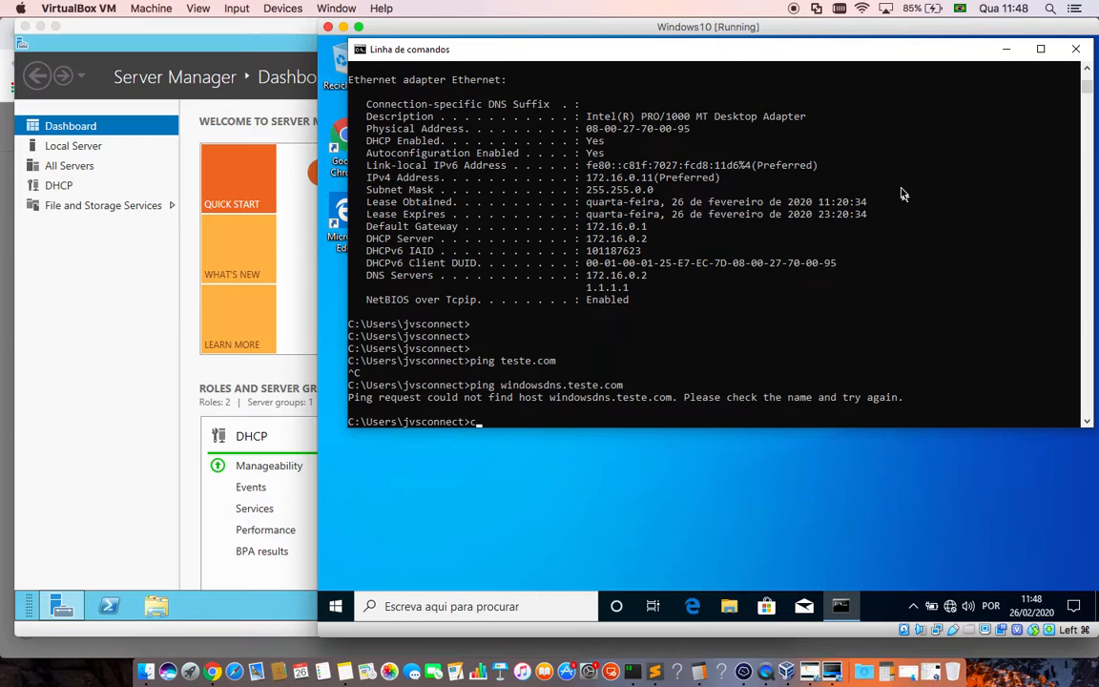
pyautogui.press('Return')
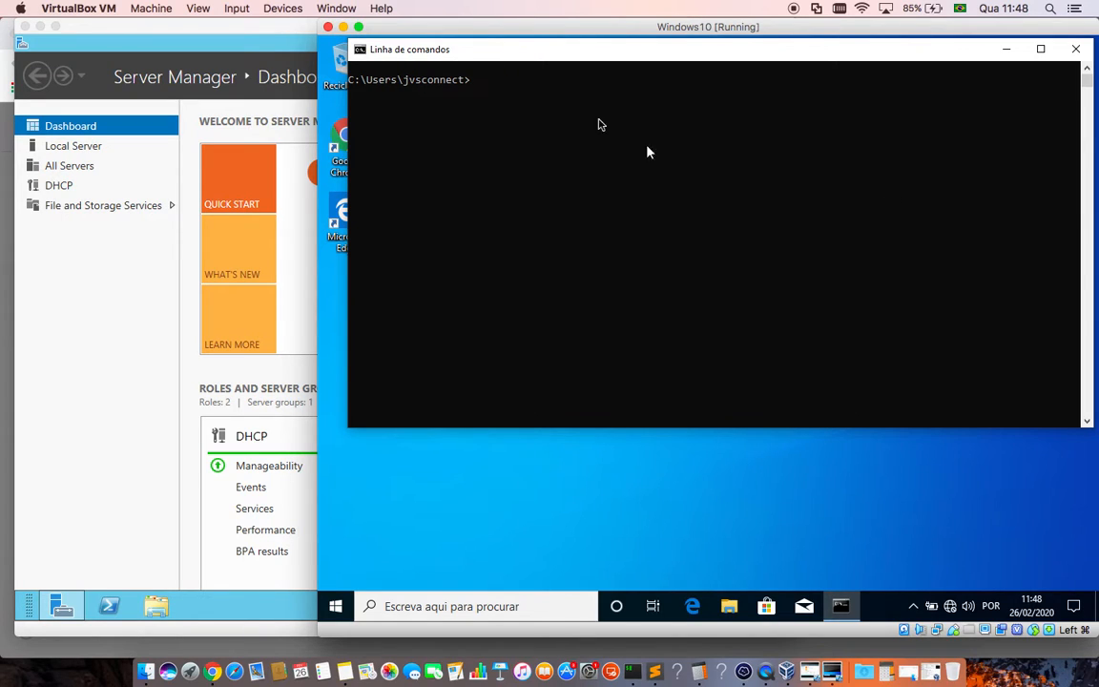
# Step: On the Windows Server 2012 machine, start adding roles and features with a role-based installation targeting server SRV-FS
pyautogui.click(274, 35)
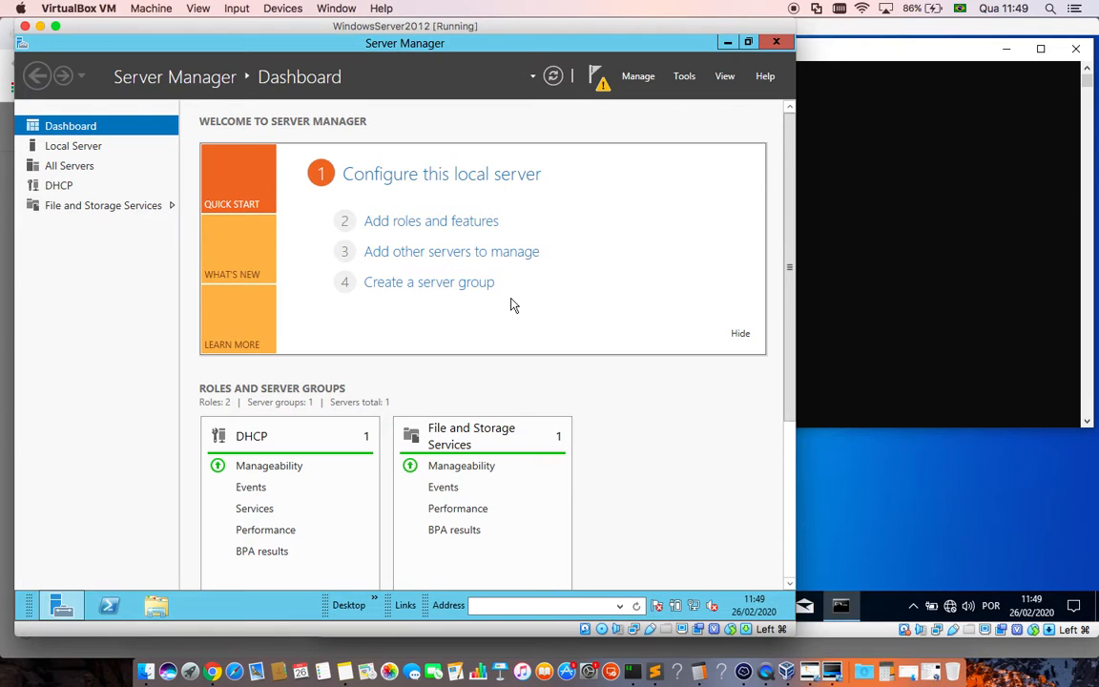
pyautogui.click(641, 78)
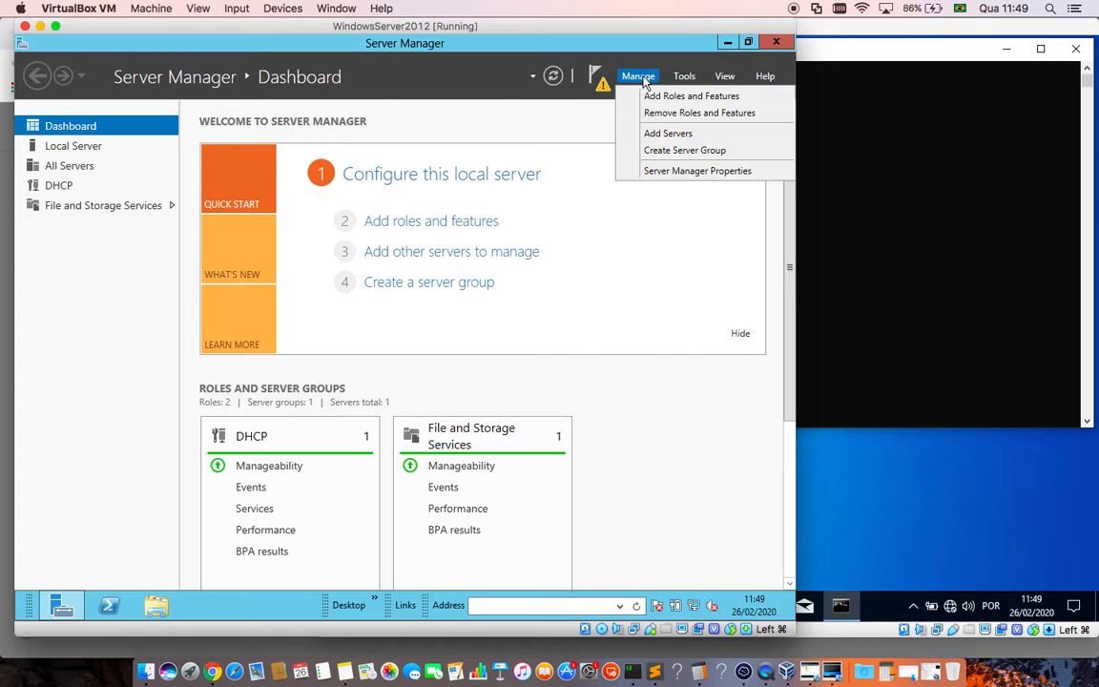
pyautogui.click(685, 97)
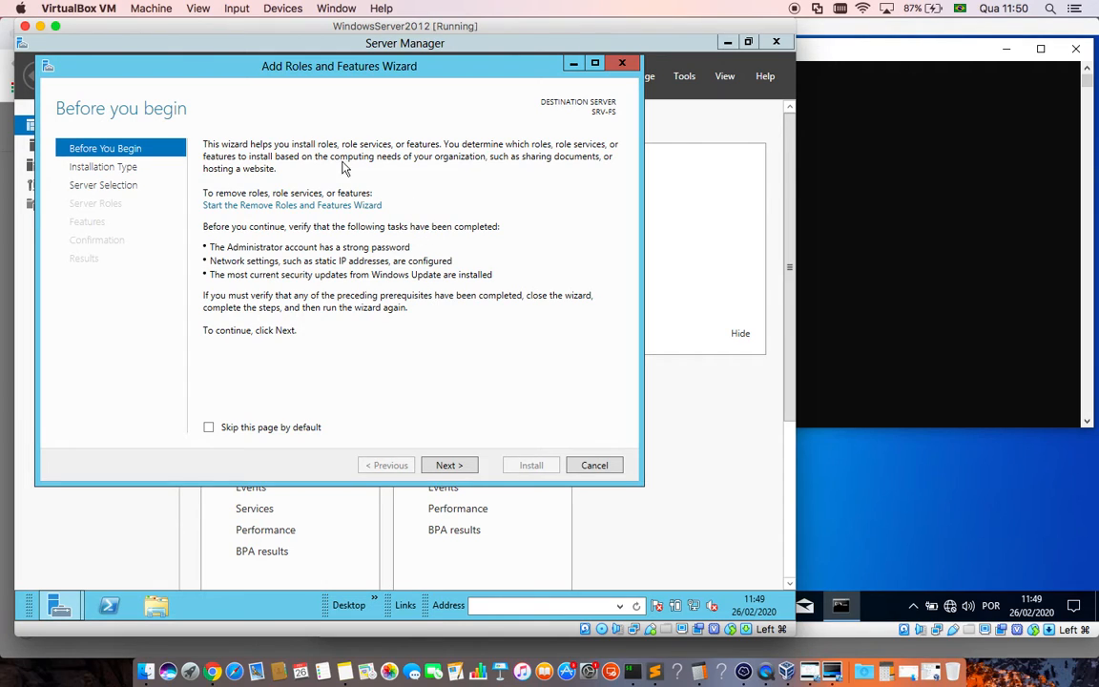
pyautogui.click(462, 466)
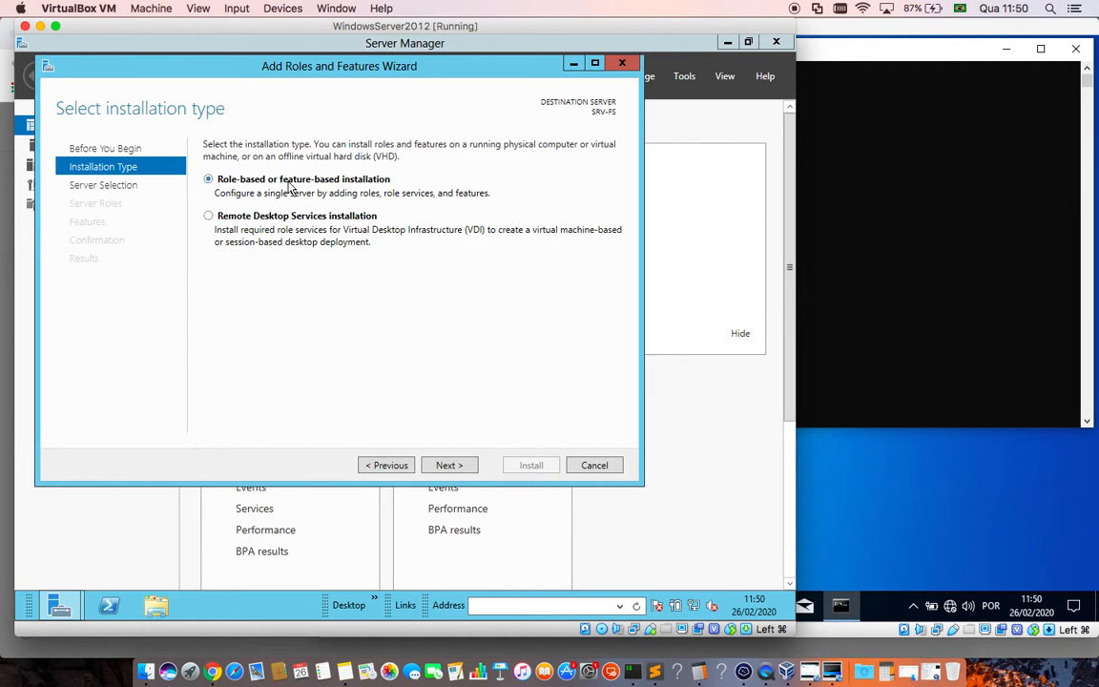
pyautogui.click(449, 466)
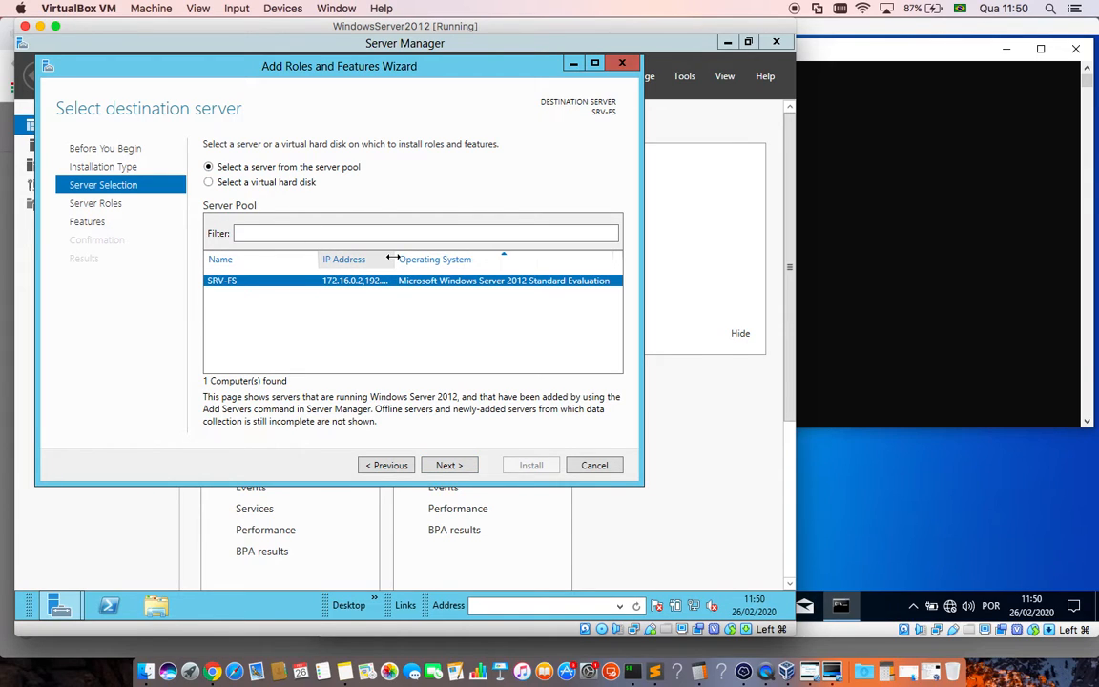
pyautogui.moveTo(395, 260); pyautogui.dragTo(431, 260)
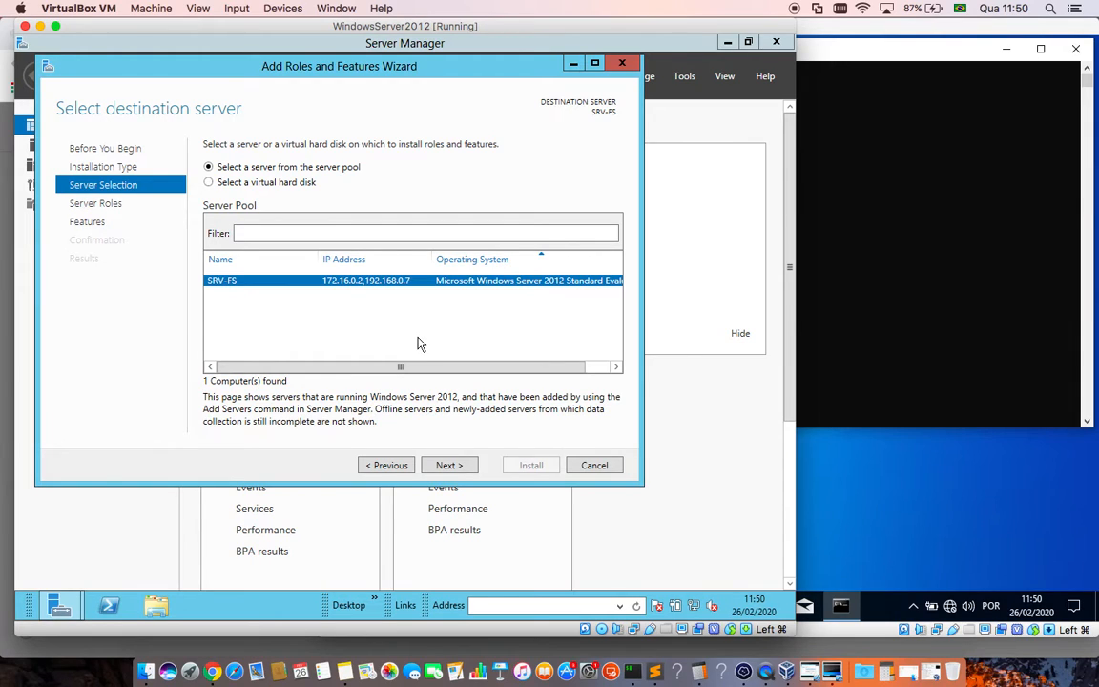
pyautogui.click(448, 467)
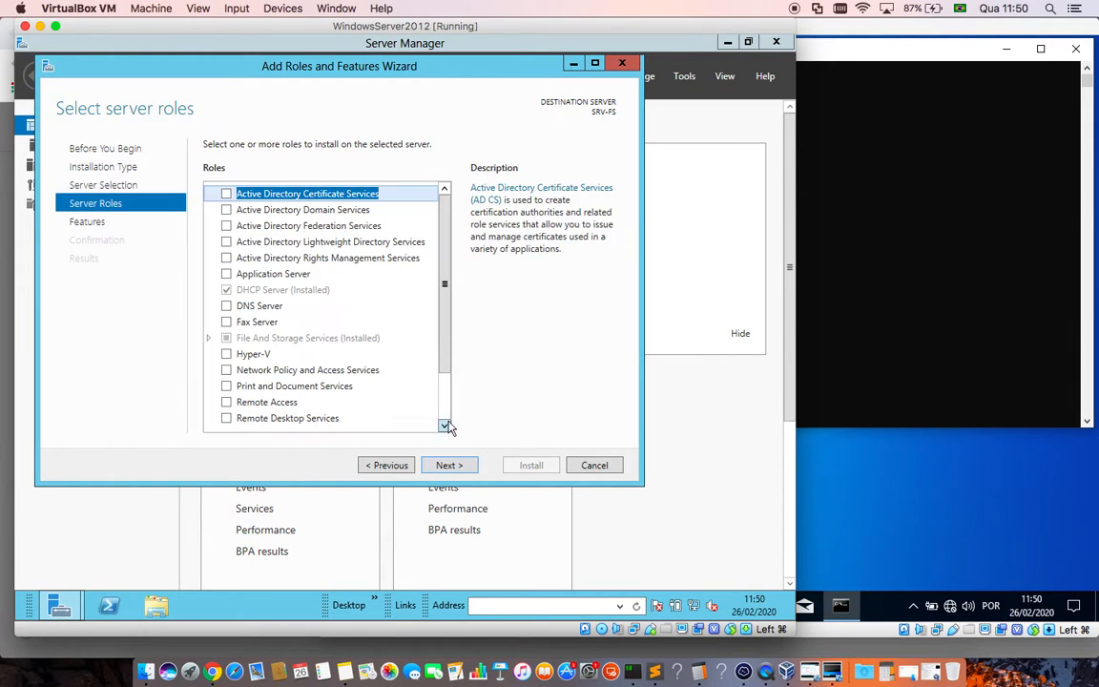
# Step: Select the DNS Server role, including its required DNS Server Tools, and proceed to feature selection
pyautogui.moveTo(444, 269)
pyautogui.mouseDown()
pyautogui.moveTo(444, 315)
pyautogui.moveTo(456, 253)
pyautogui.mouseUp()
pyautogui.moveTo(443, 74); pyautogui.dragTo(452, 88)
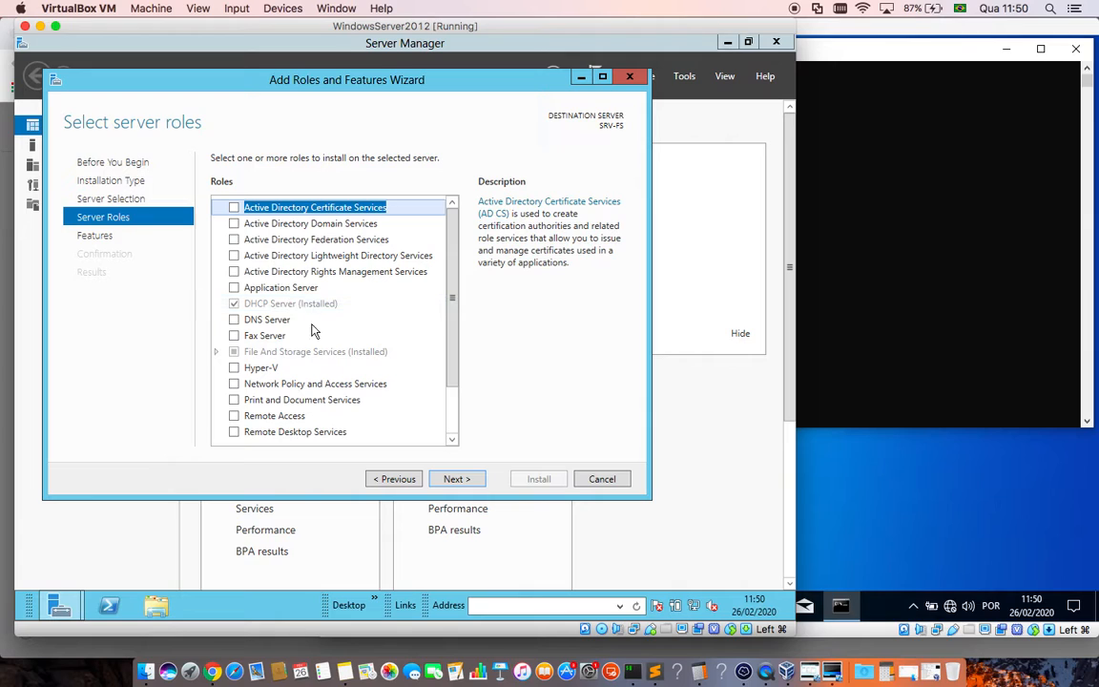
pyautogui.click(235, 321)
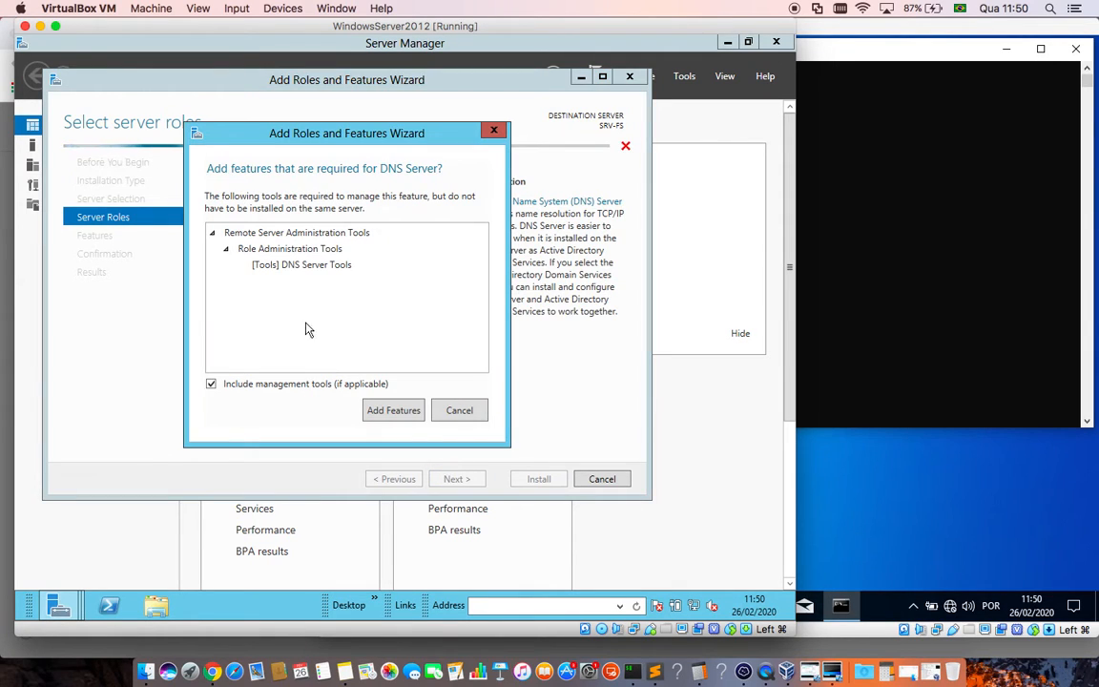
pyautogui.moveTo(346, 135); pyautogui.dragTo(608, 136)
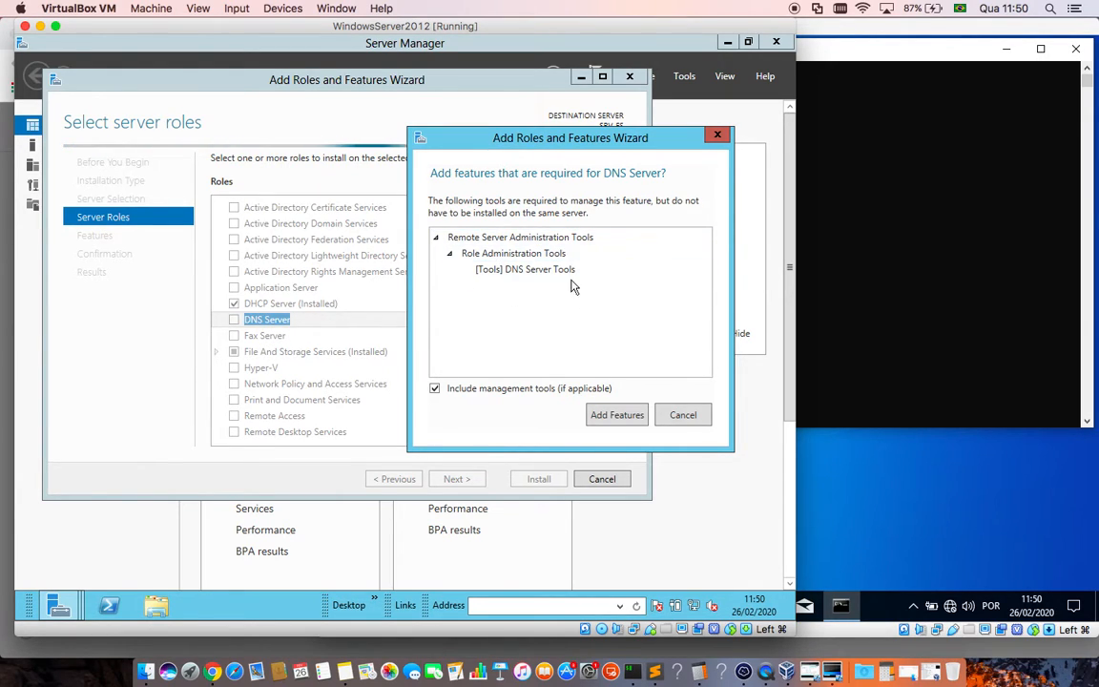
pyautogui.click(617, 416)
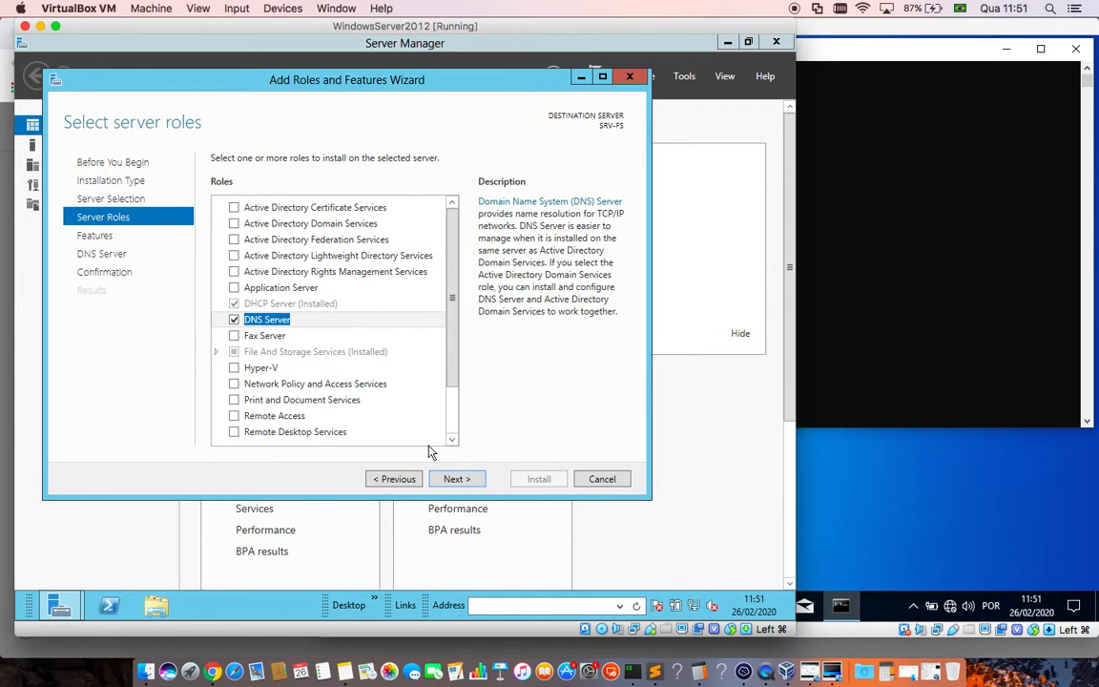
pyautogui.click(458, 479)
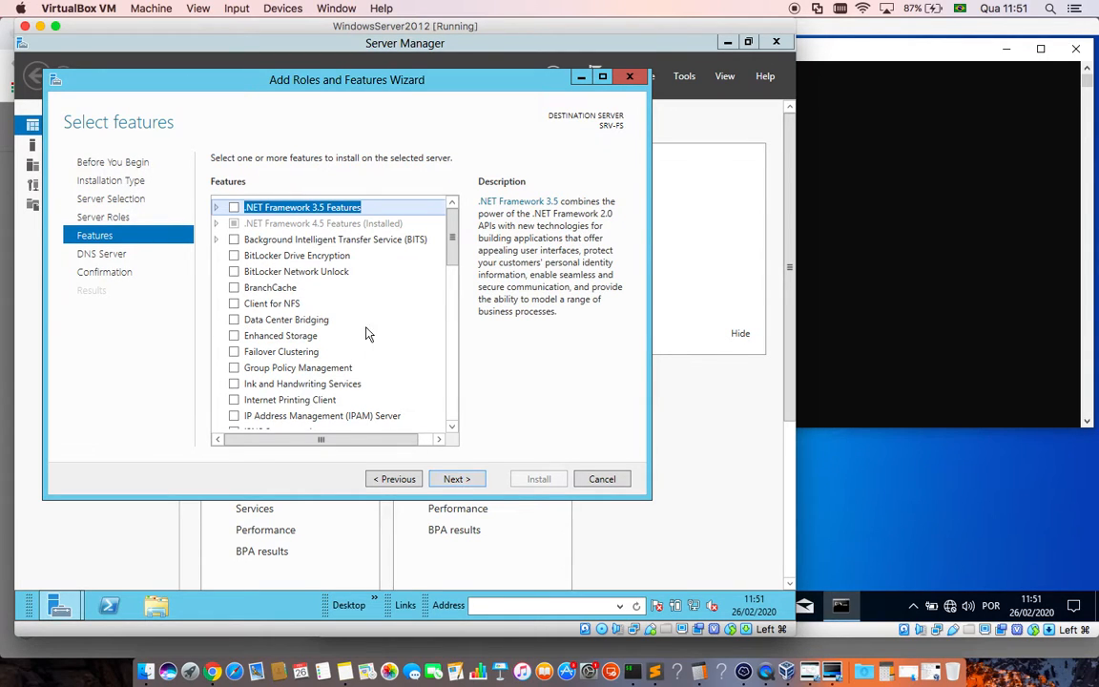
# Step: Look through the features list and proceed to the installation confirmation without selecting additional features
pyautogui.moveTo(451, 255); pyautogui.dragTo(468, 232)
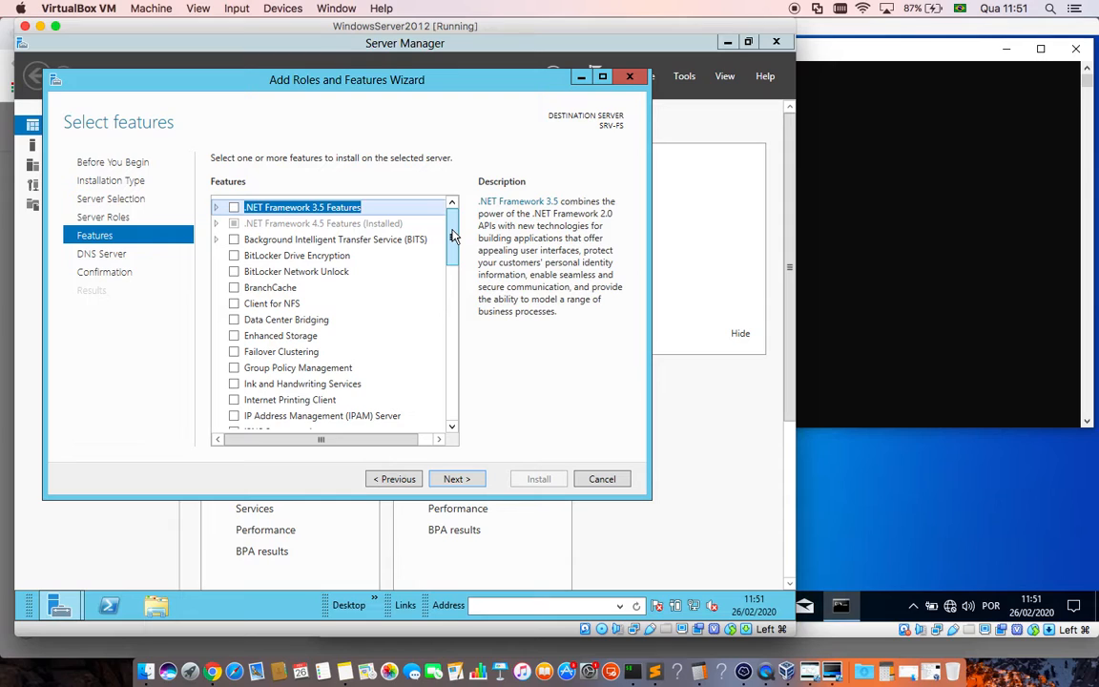
pyautogui.moveTo(454, 236); pyautogui.dragTo(452, 425)
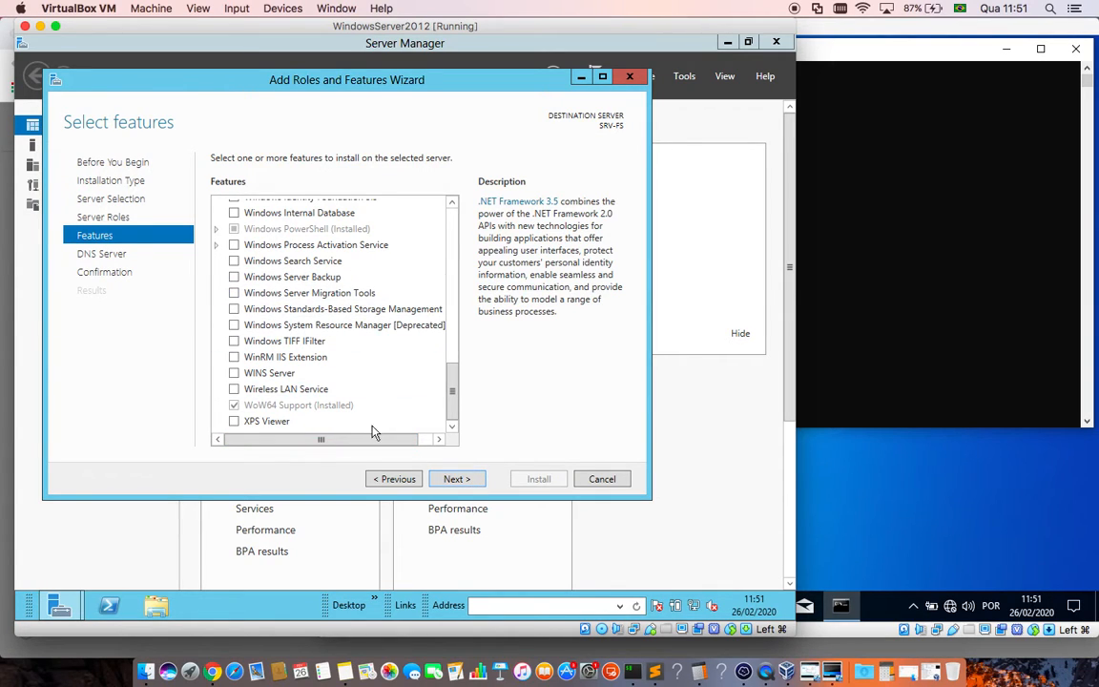
pyautogui.click(467, 485)
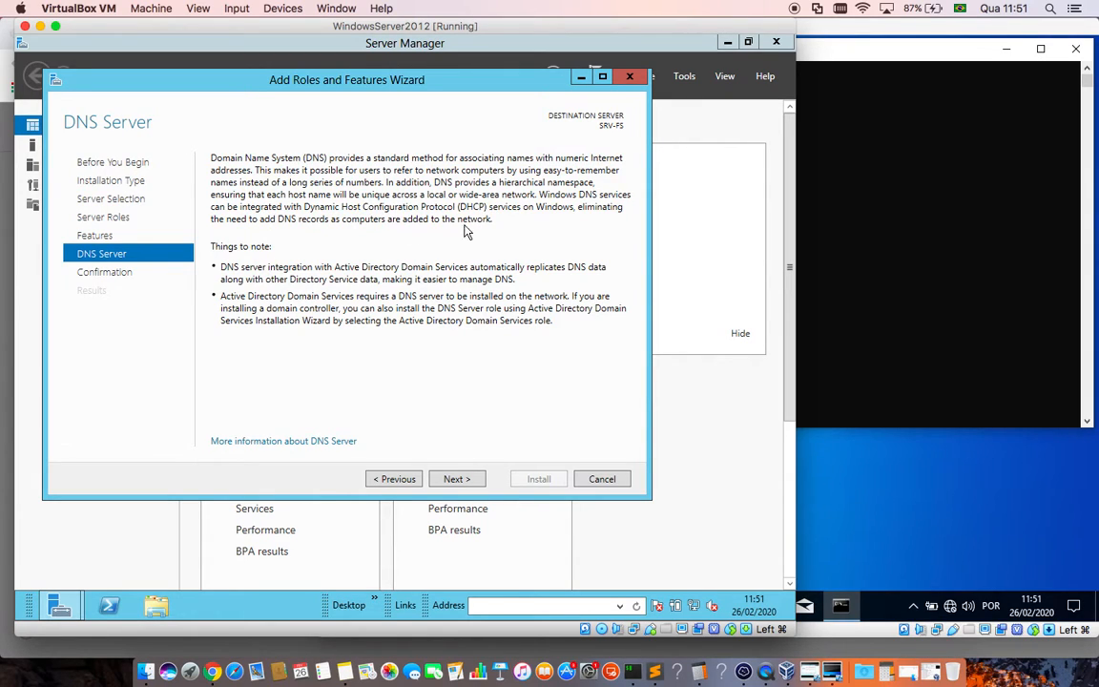
pyautogui.click(458, 480)
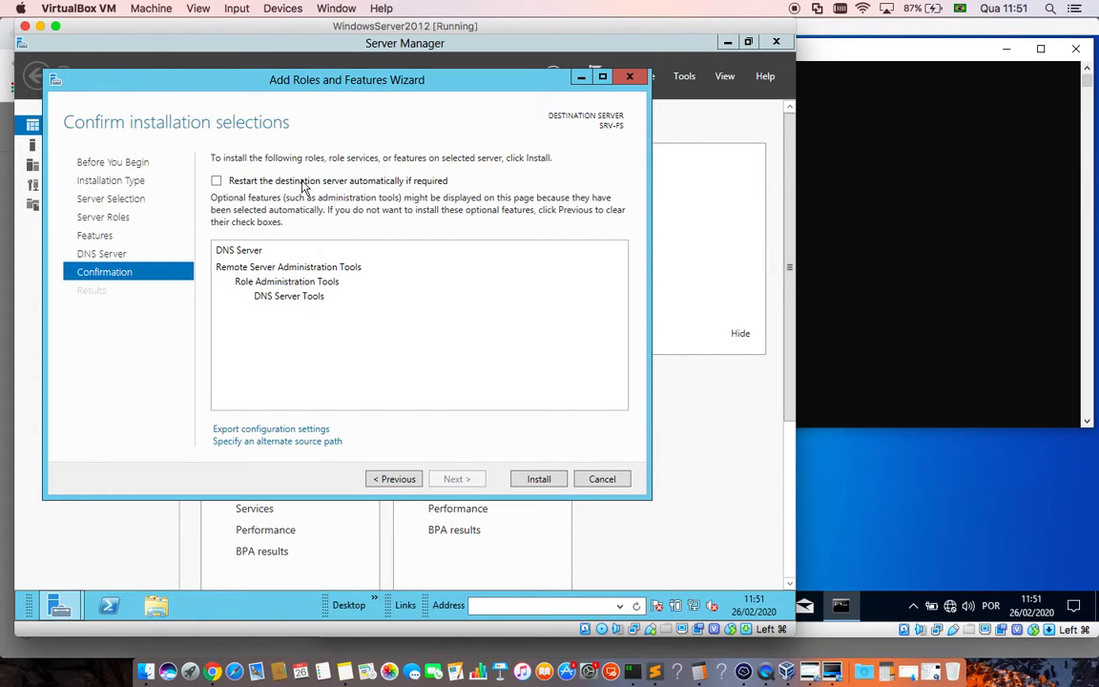
# Step: Allow automatic restart of the destination server, install the DNS Server role and close the wizard
pyautogui.click(218, 181)
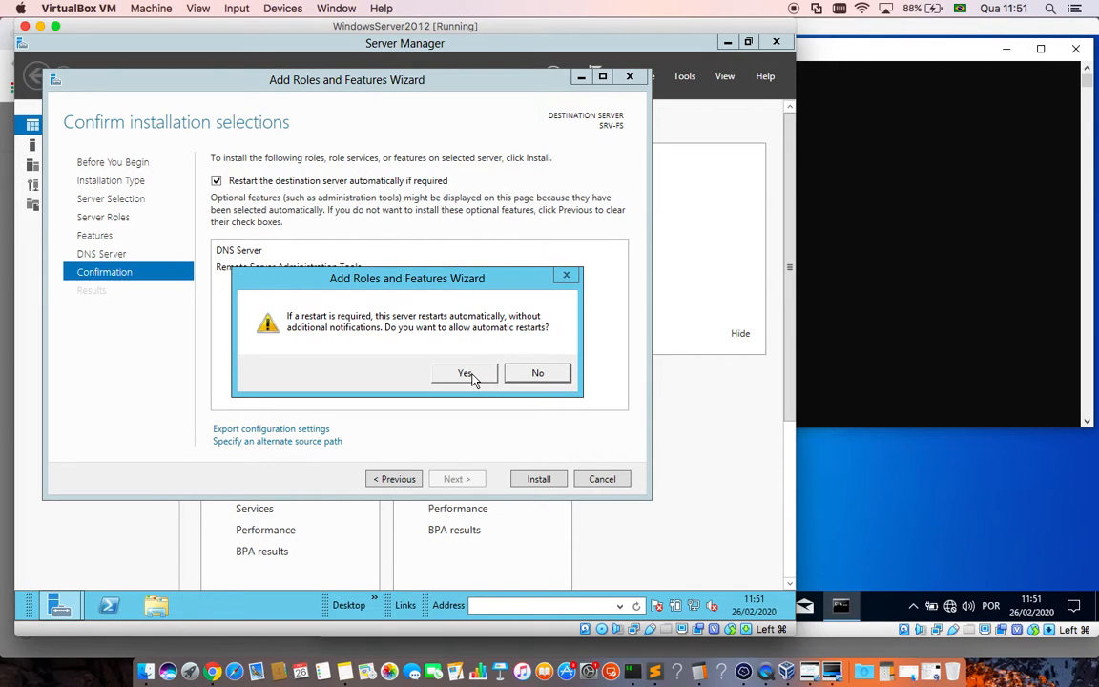
pyautogui.click(465, 373)
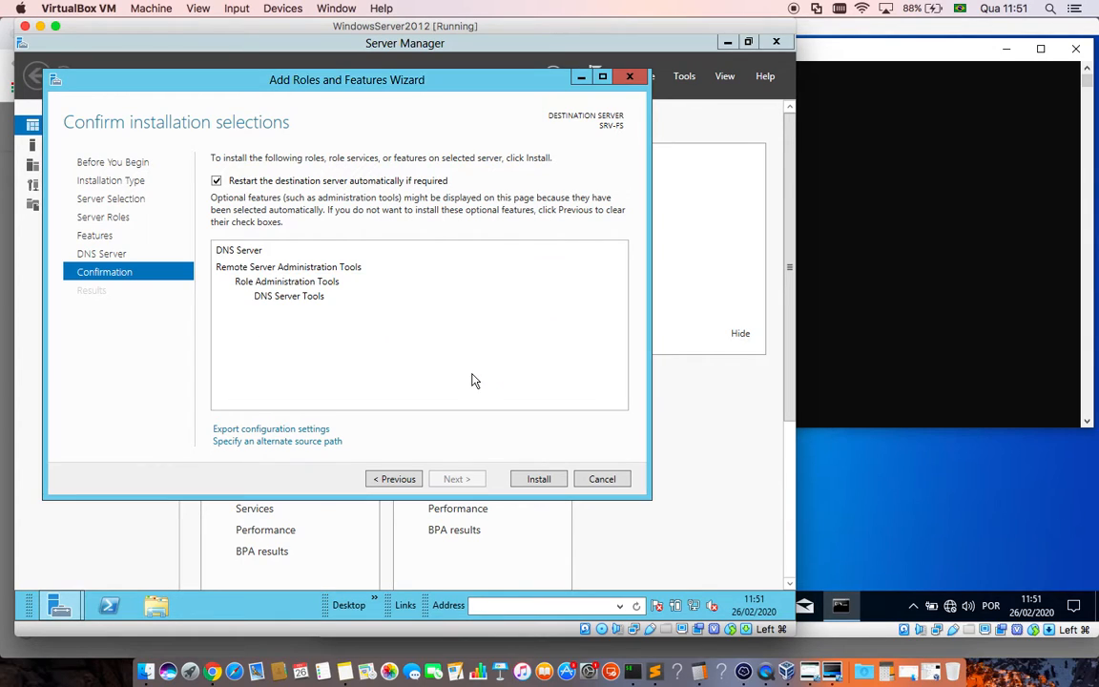
pyautogui.click(551, 482)
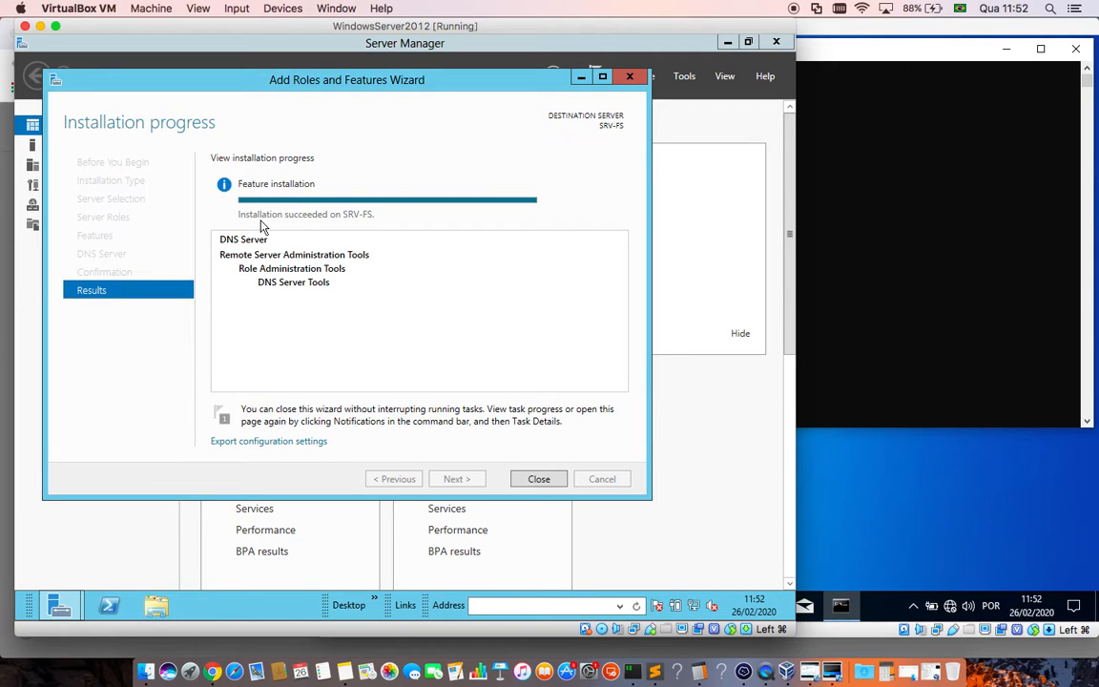
pyautogui.click(540, 479)
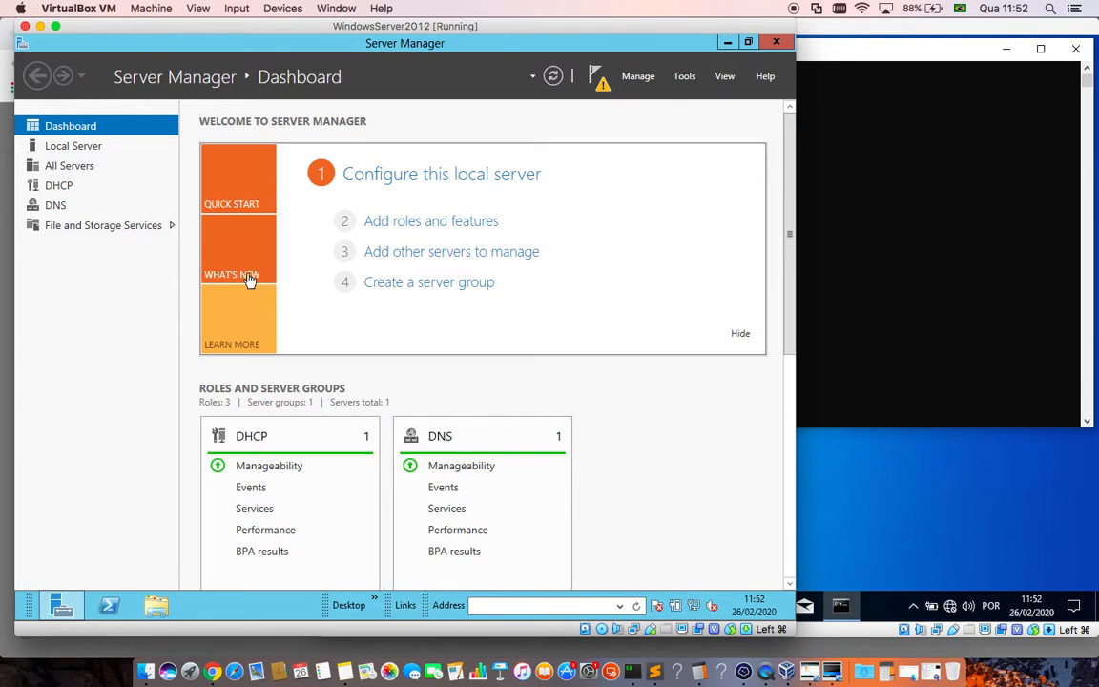
# Step: Show the DNS role's page in Server Manager and launch DNS Manager
pyautogui.click(55, 208)
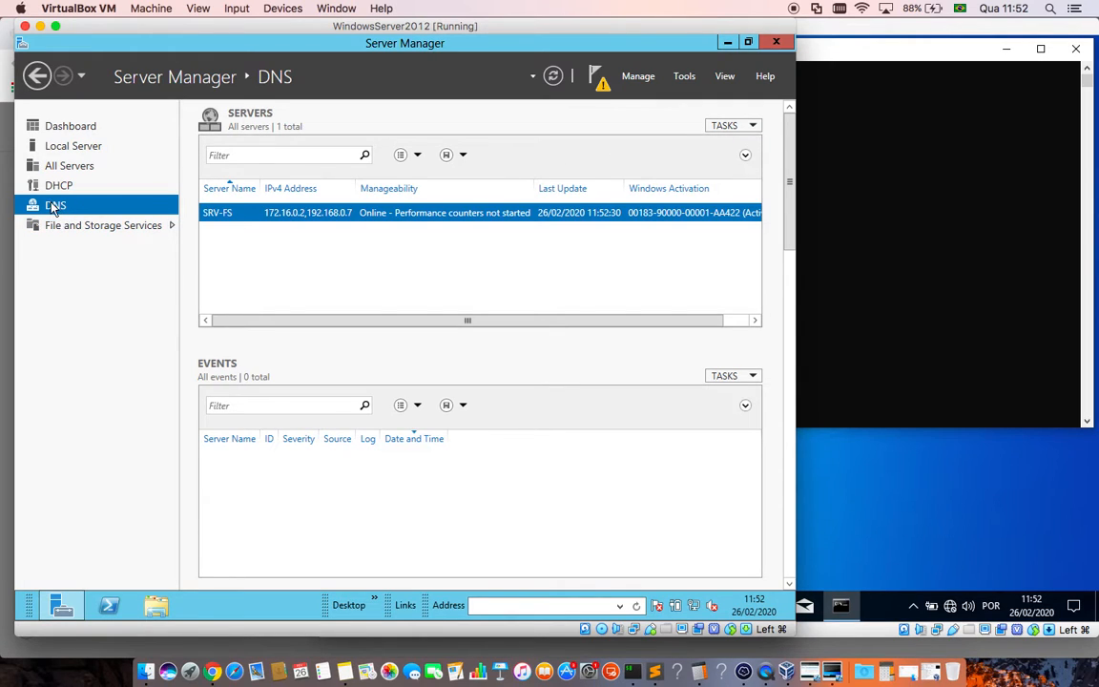
pyautogui.click(692, 80)
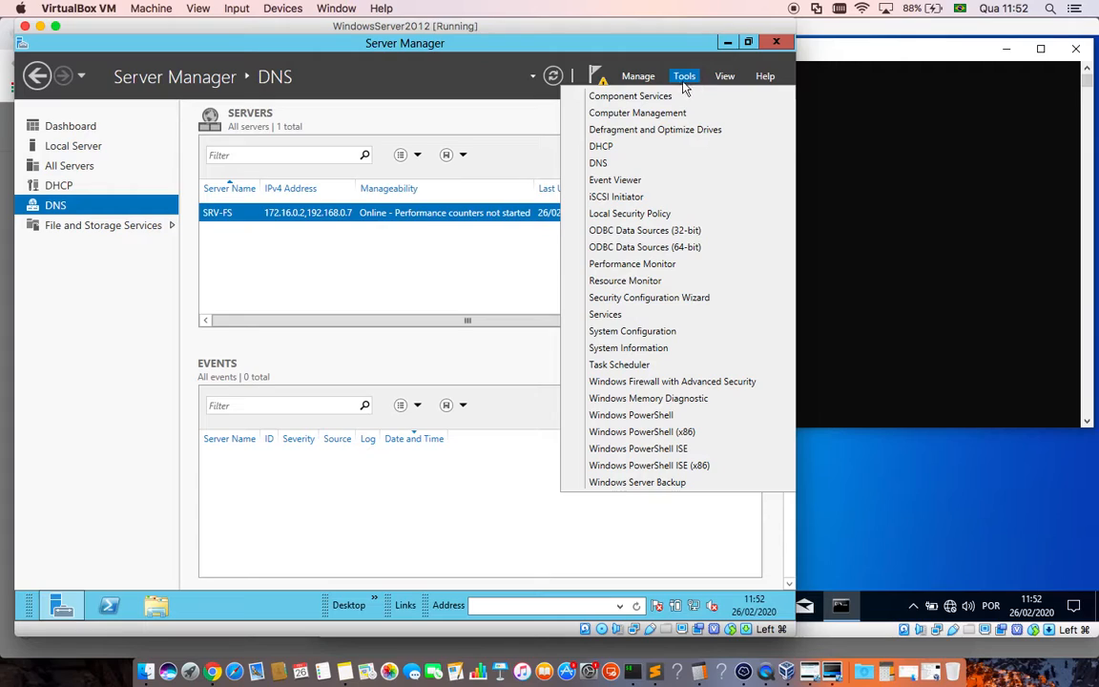
pyautogui.click(611, 164)
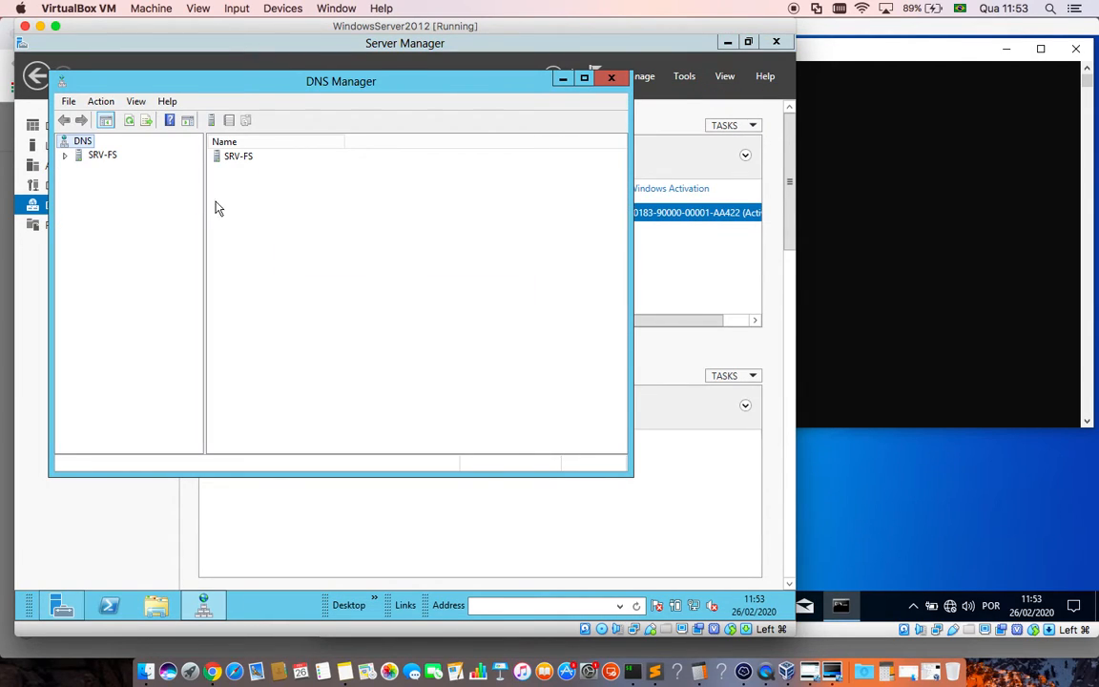
# Step: Expand SRV-FS in the DNS Manager tree, then widen the tree pane and enlarge the window
pyautogui.click(64, 154)
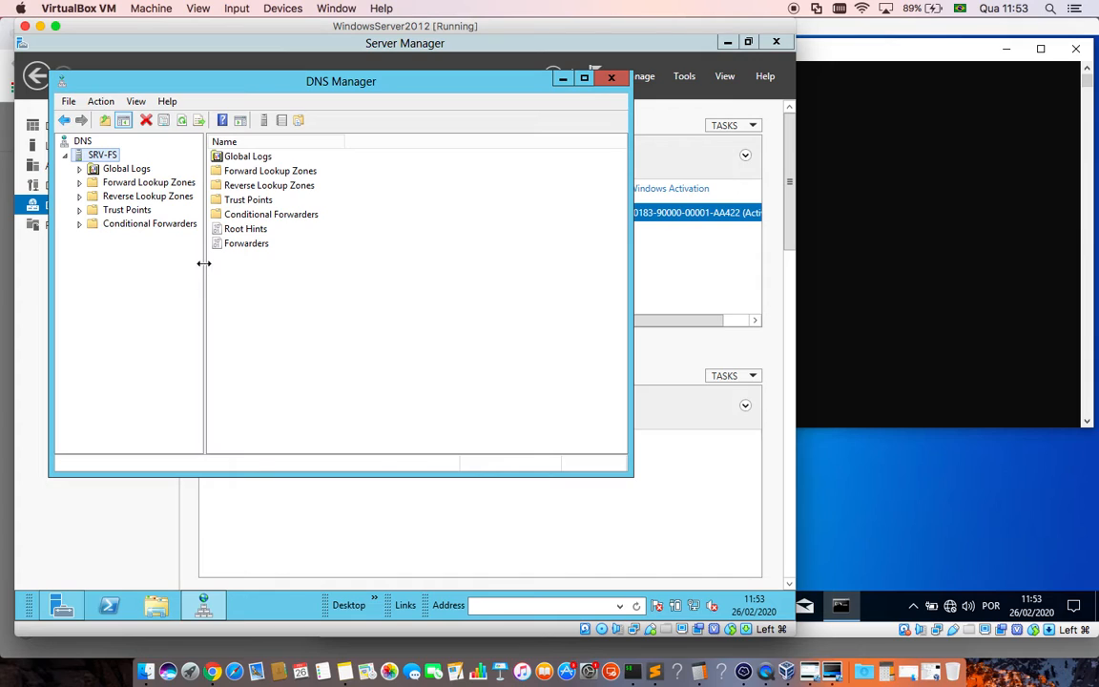
pyautogui.moveTo(203, 262); pyautogui.dragTo(259, 280)
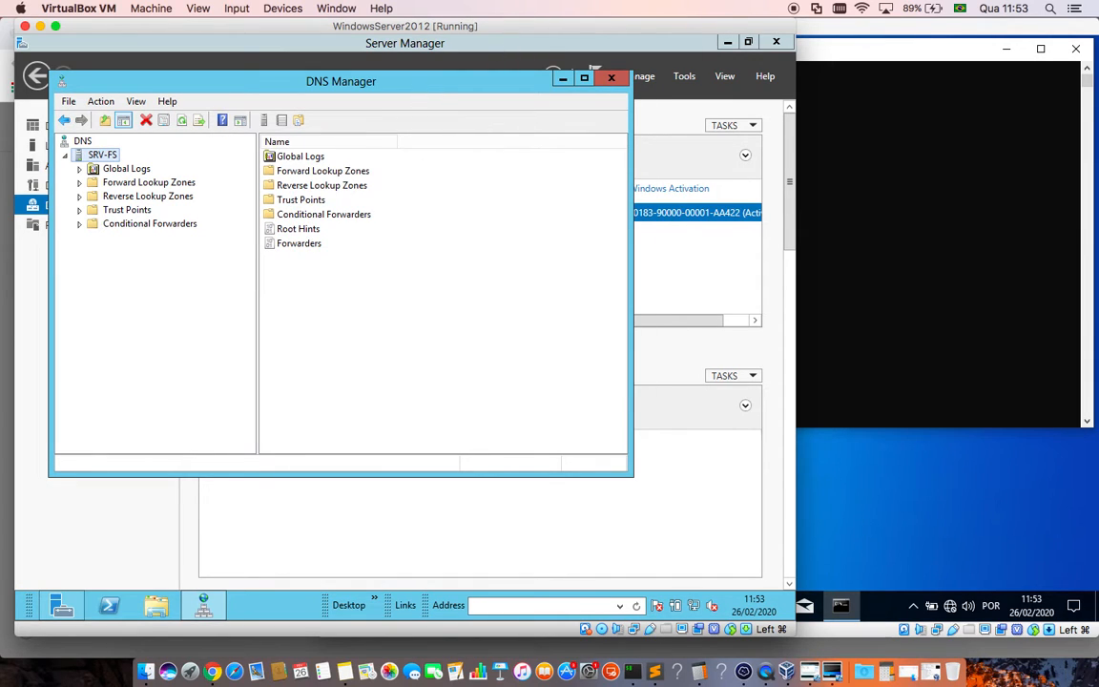
pyautogui.moveTo(417, 90); pyautogui.dragTo(464, 114)
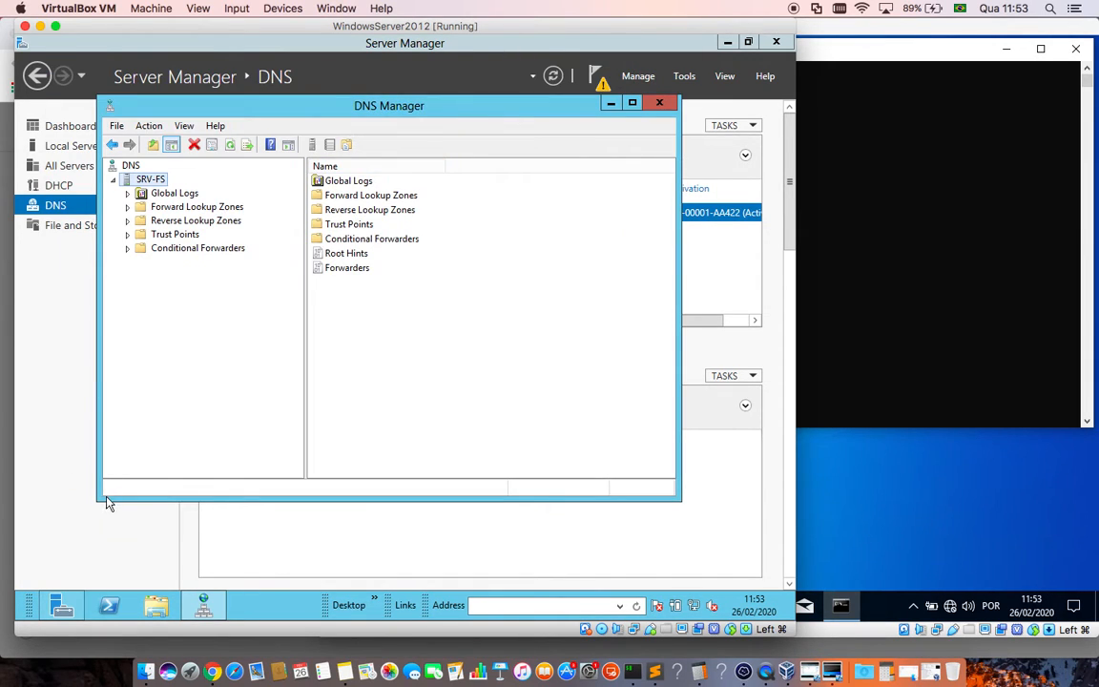
pyautogui.moveTo(98, 500); pyautogui.dragTo(50, 523)
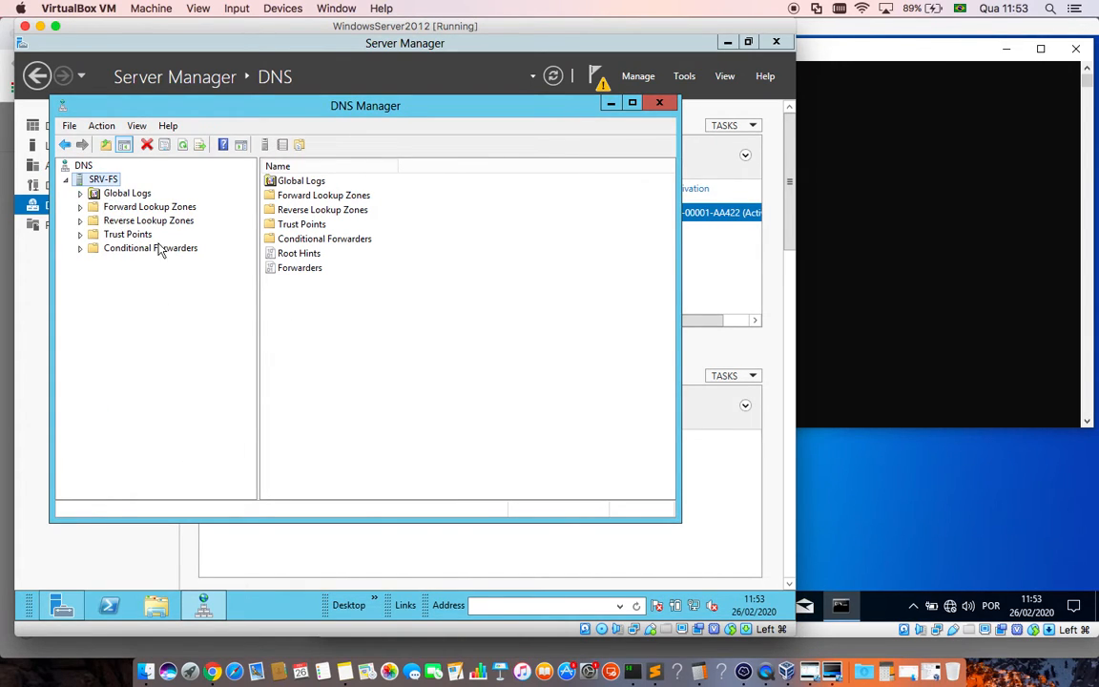
# Step: Examine the DNS Events log under Global Logs, slightly widening the Type column
pyautogui.click(80, 193)
pyautogui.click(141, 207)
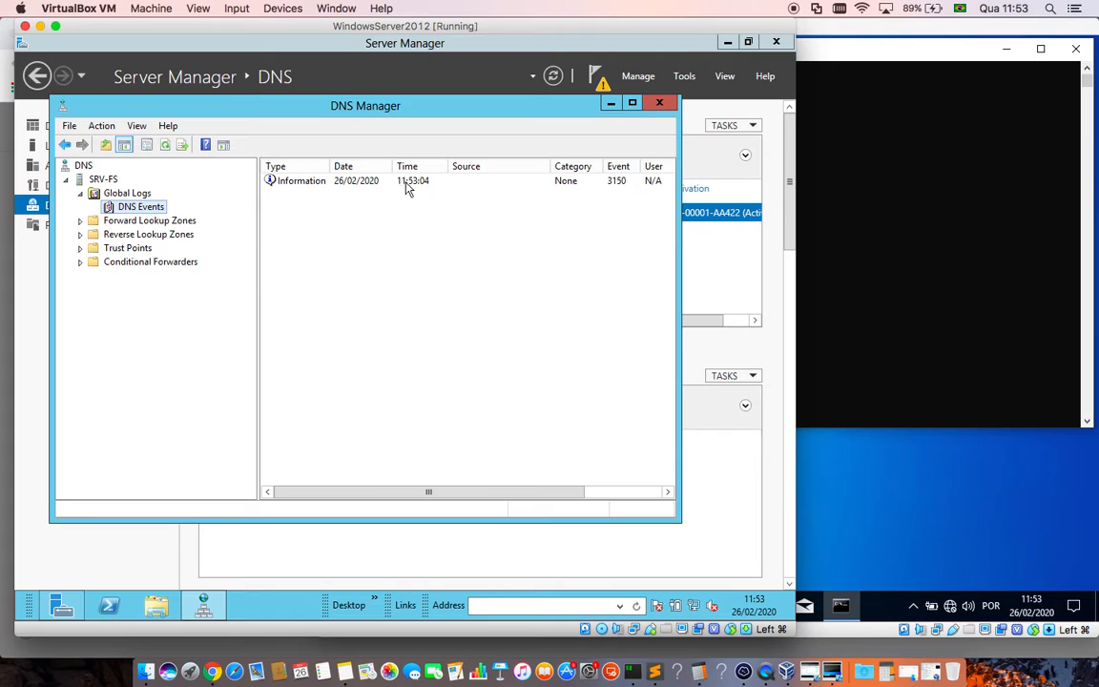
pyautogui.moveTo(328, 166); pyautogui.dragTo(336, 166)
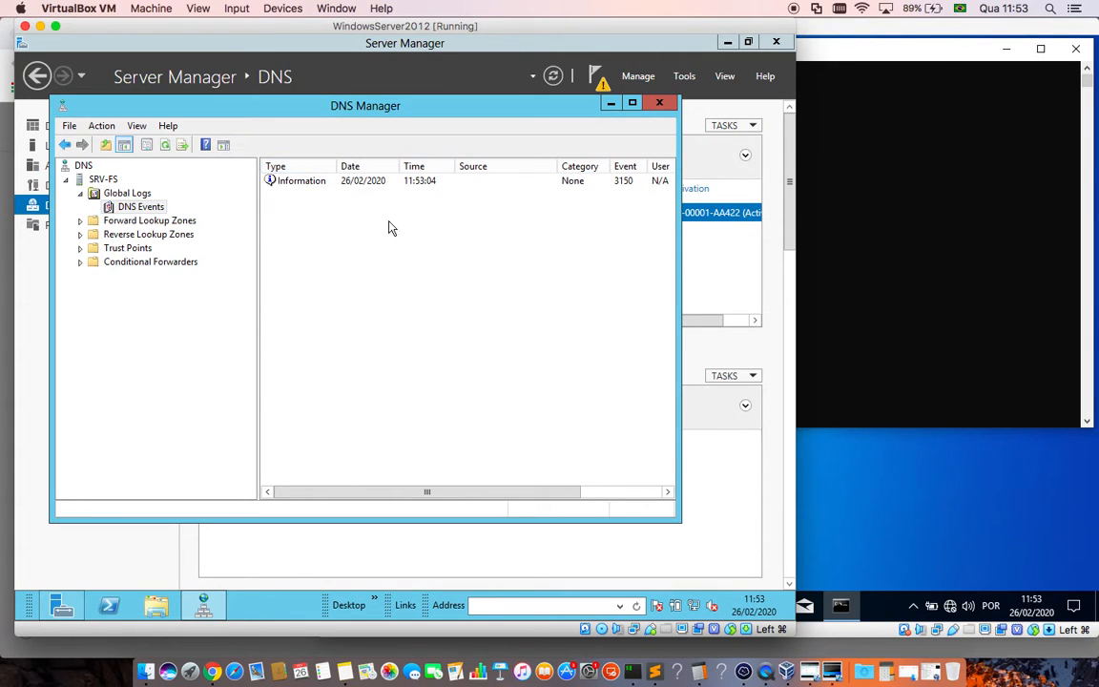
# Step: Look through the Forward Lookup Zones, Reverse Lookup Zones and Trust Points folders under SRV-FS
pyautogui.click(80, 220)
pyautogui.click(144, 222)
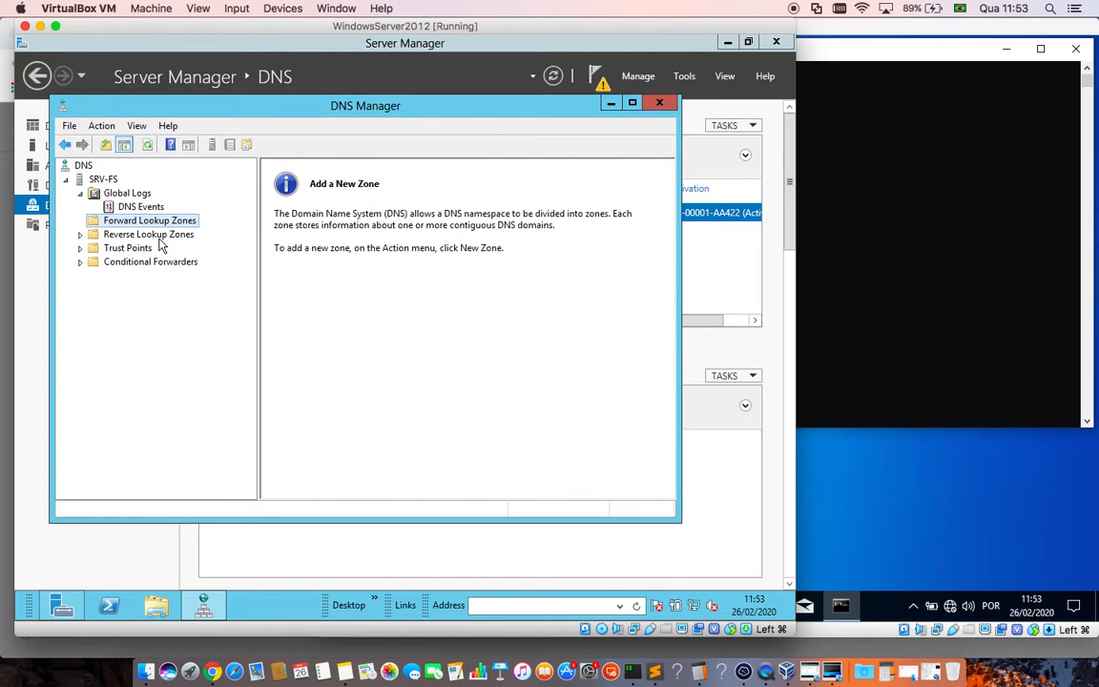
pyautogui.click(157, 238)
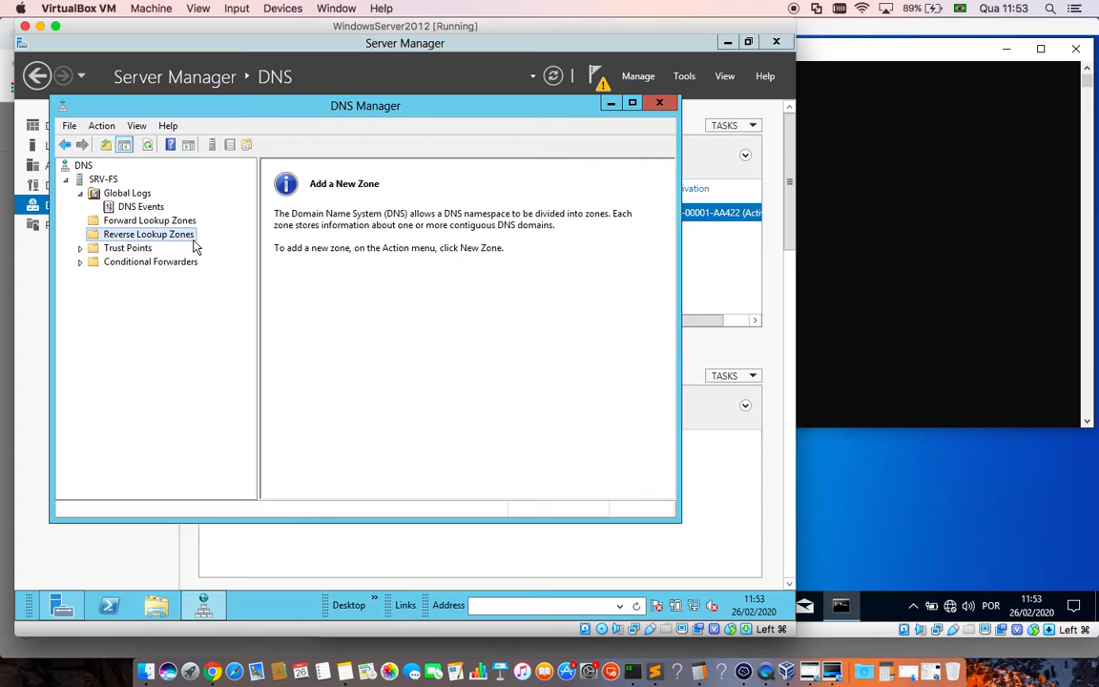
pyautogui.click(82, 250)
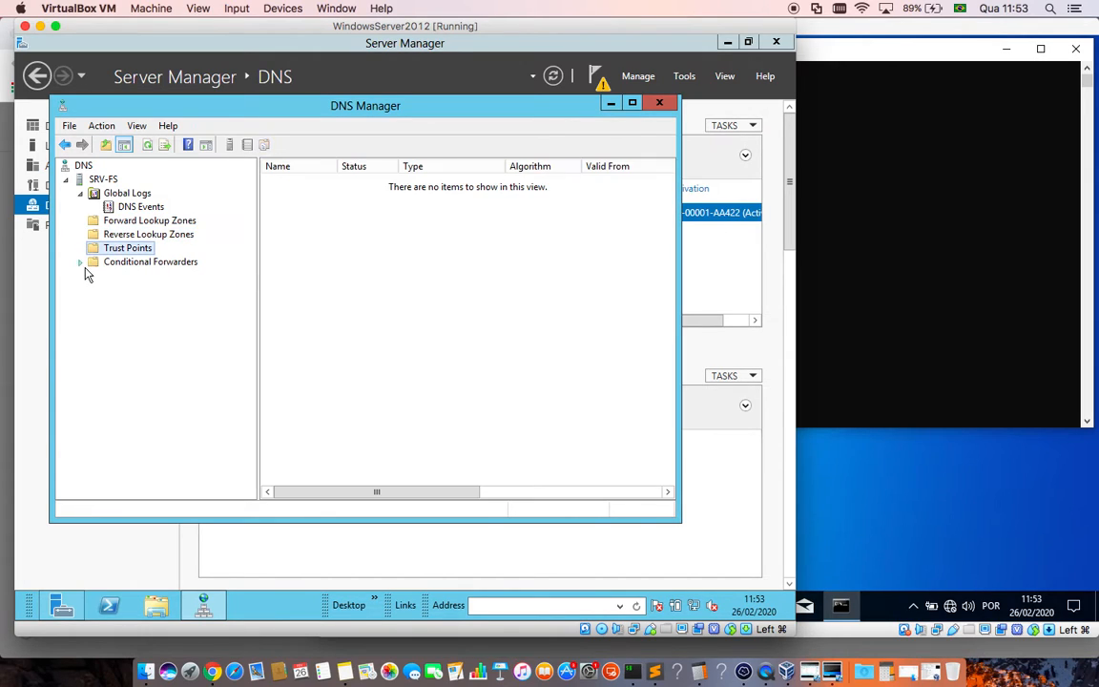
# Step: Start a new zone under Forward Lookup Zones and keep Primary zone as its type
pyautogui.click(182, 224)
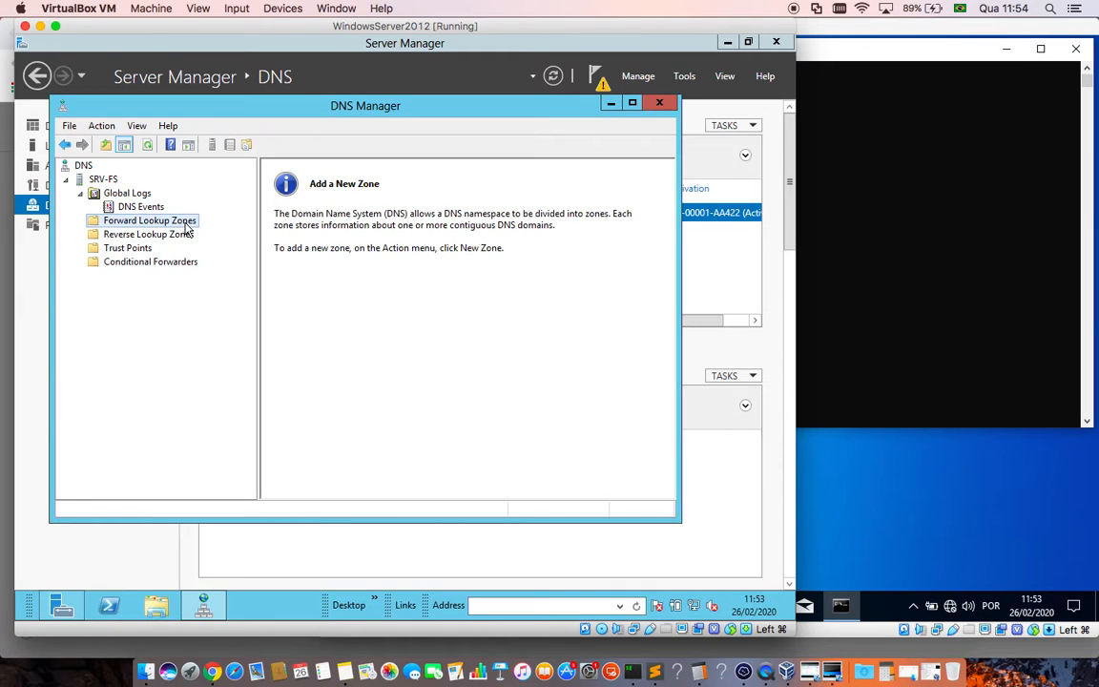
pyautogui.rightClick(172, 227)
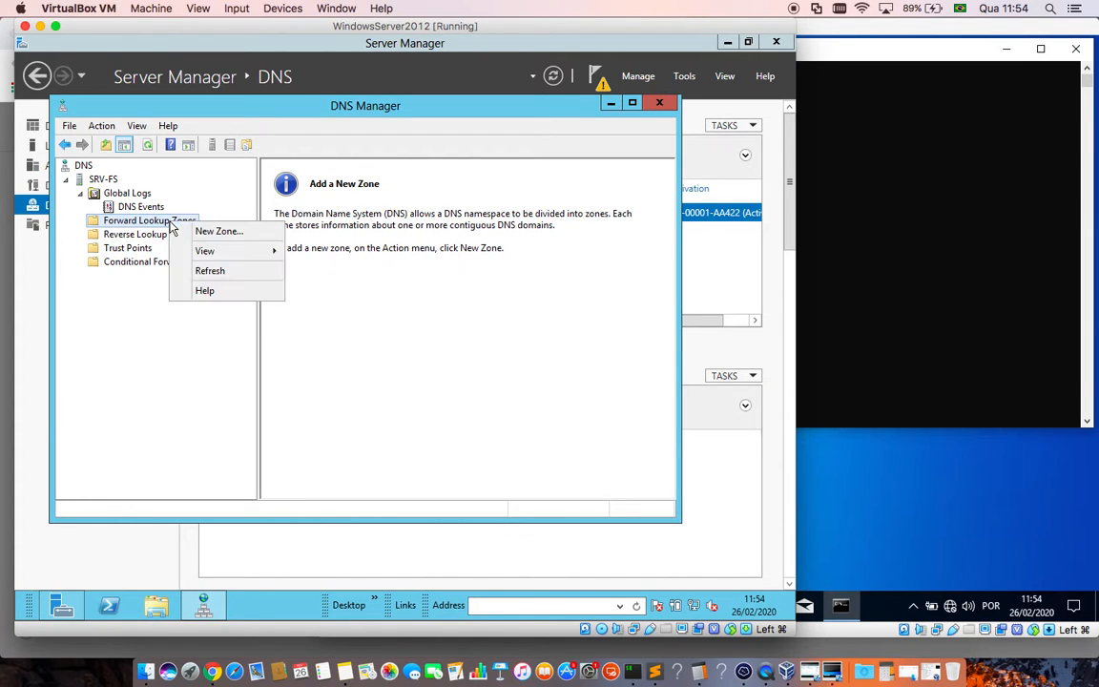
pyautogui.click(205, 230)
pyautogui.moveTo(348, 136); pyautogui.dragTo(605, 190)
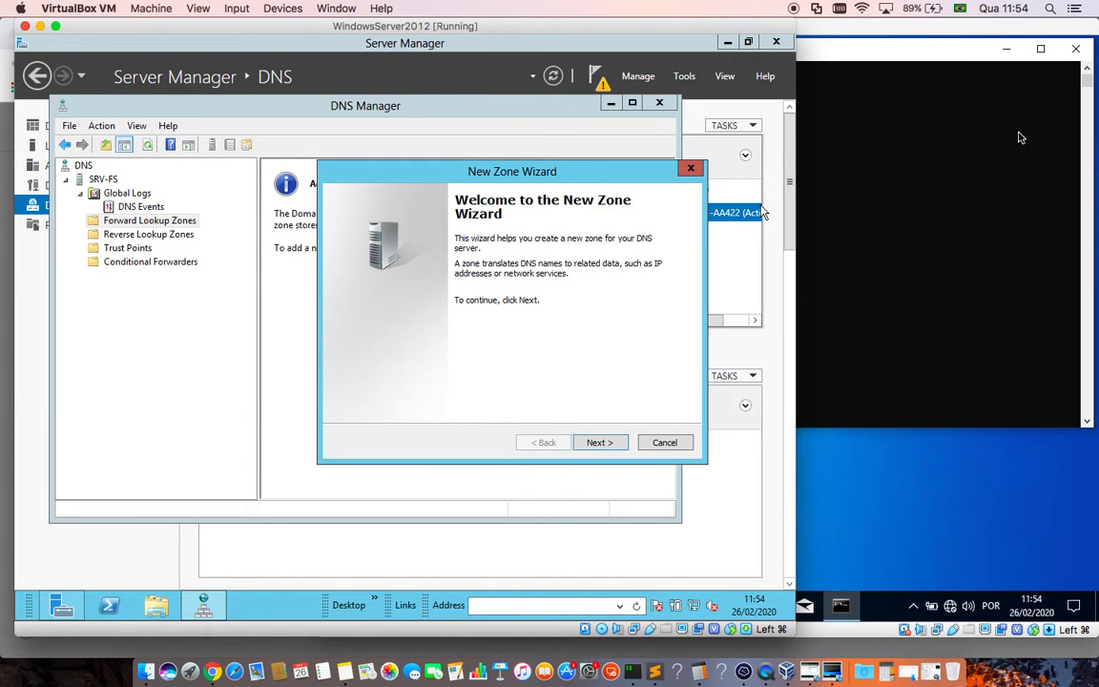
pyautogui.click(845, 125)
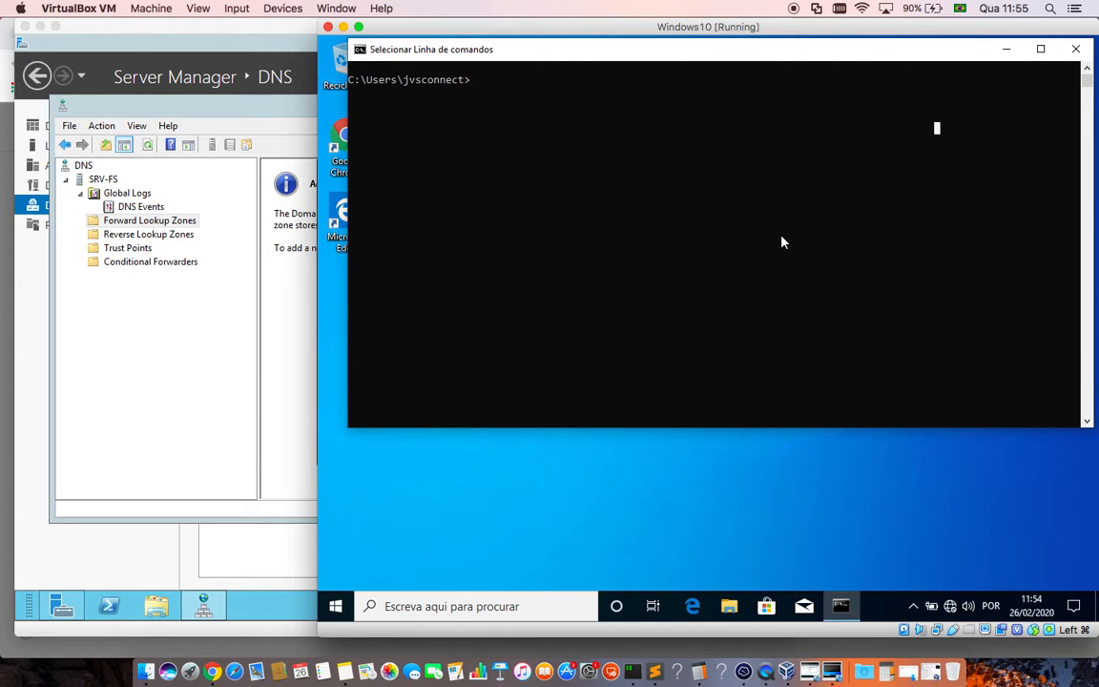
pyautogui.click(281, 331)
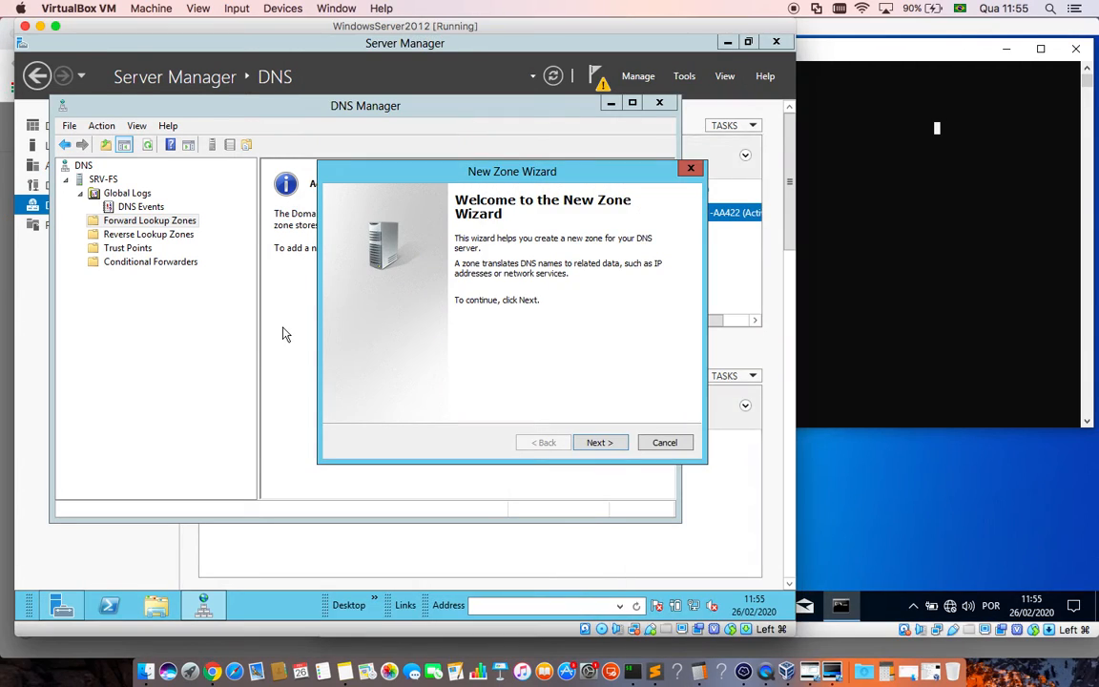
pyautogui.click(608, 452)
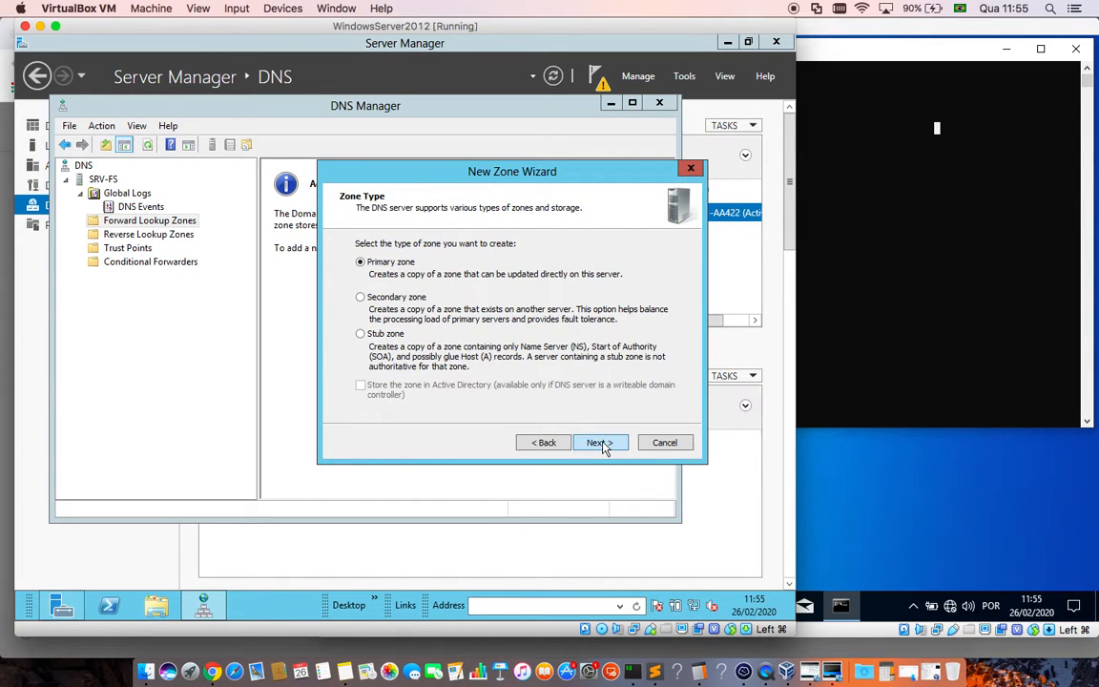
pyautogui.click(601, 444)
# Step: Name the new forward lookup zone redelocal.com and continue to the zone file settings
pyautogui.click(449, 313)
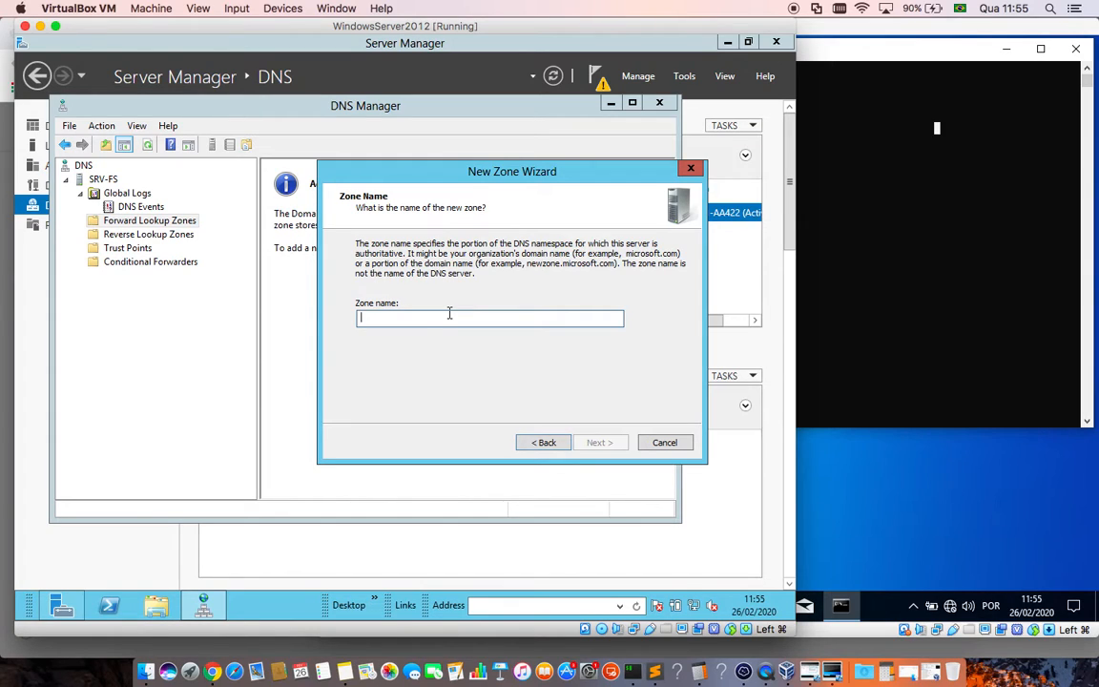
pyautogui.write('redelocal.l')
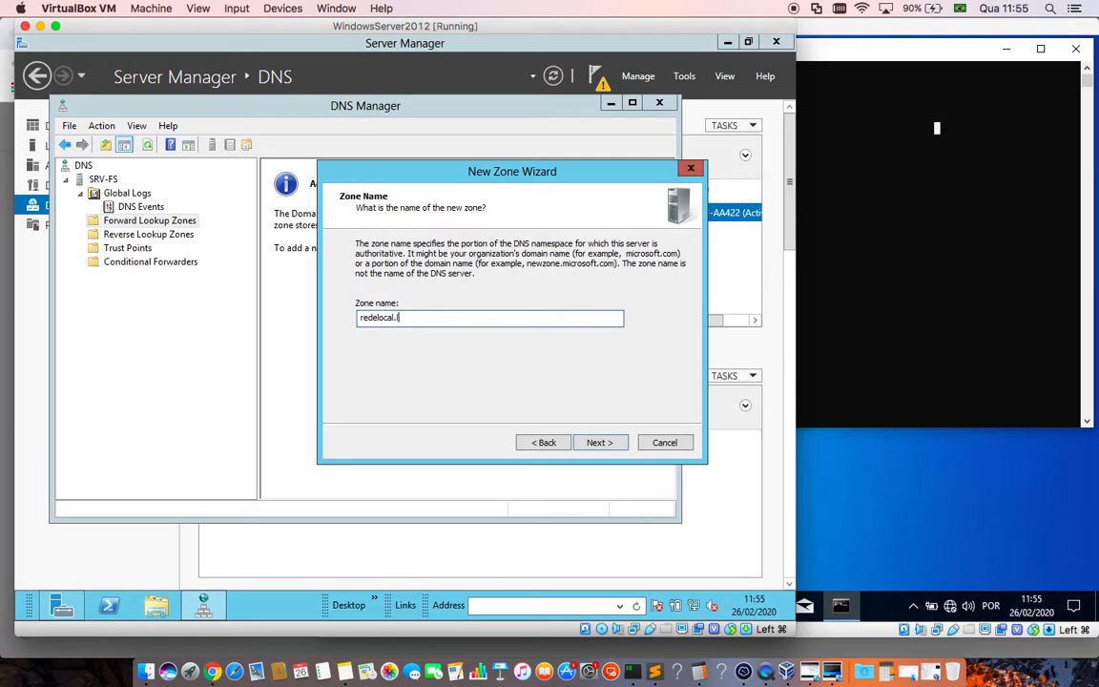
pyautogui.press('BackSpace')
pyautogui.press('BackSpace')
pyautogui.press('BackSpace')
pyautogui.press('Return')
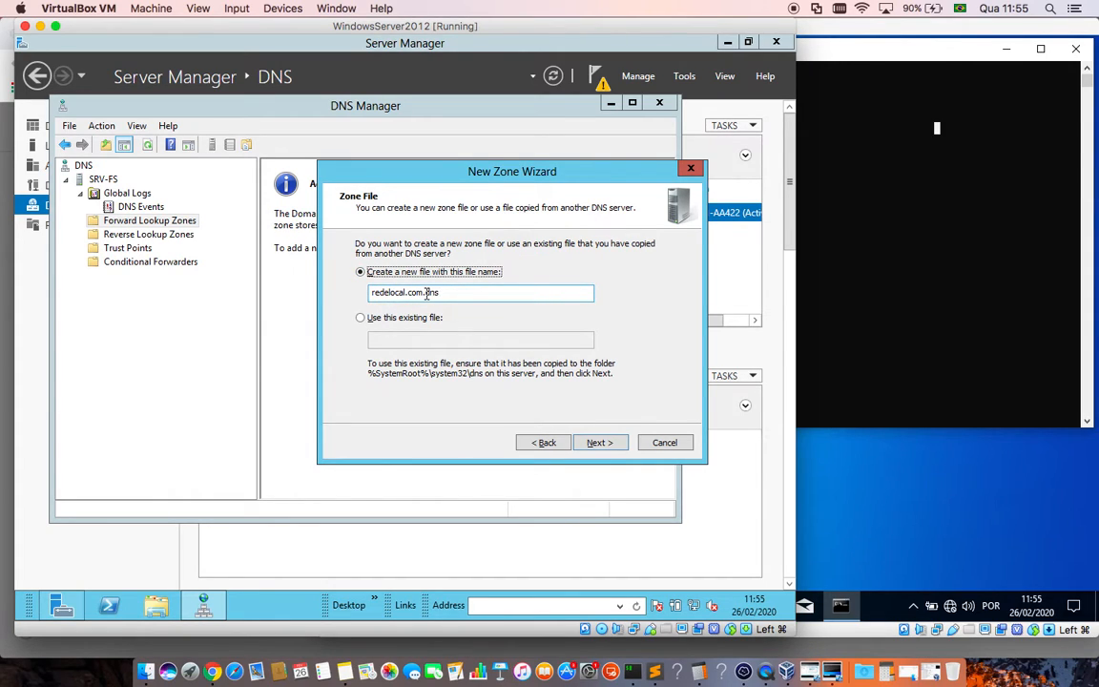
# Step: Accept the new zone file redelocal.com.dns, keep dynamic updates disallowed and finish creating the zone
pyautogui.click(603, 443)
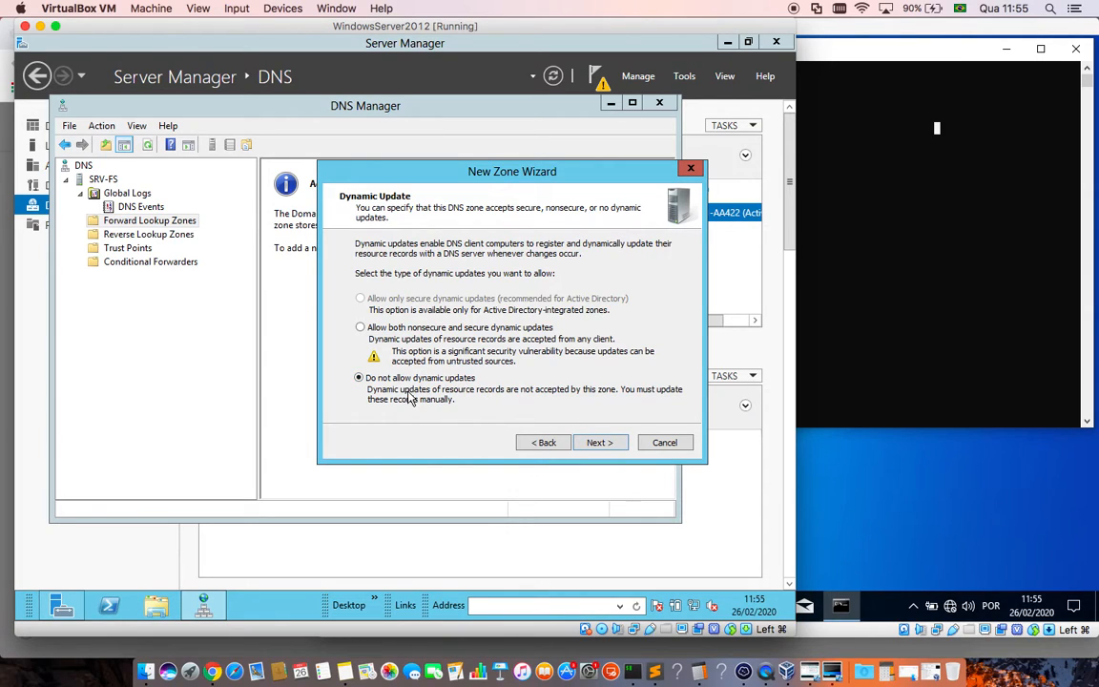
pyautogui.click(607, 444)
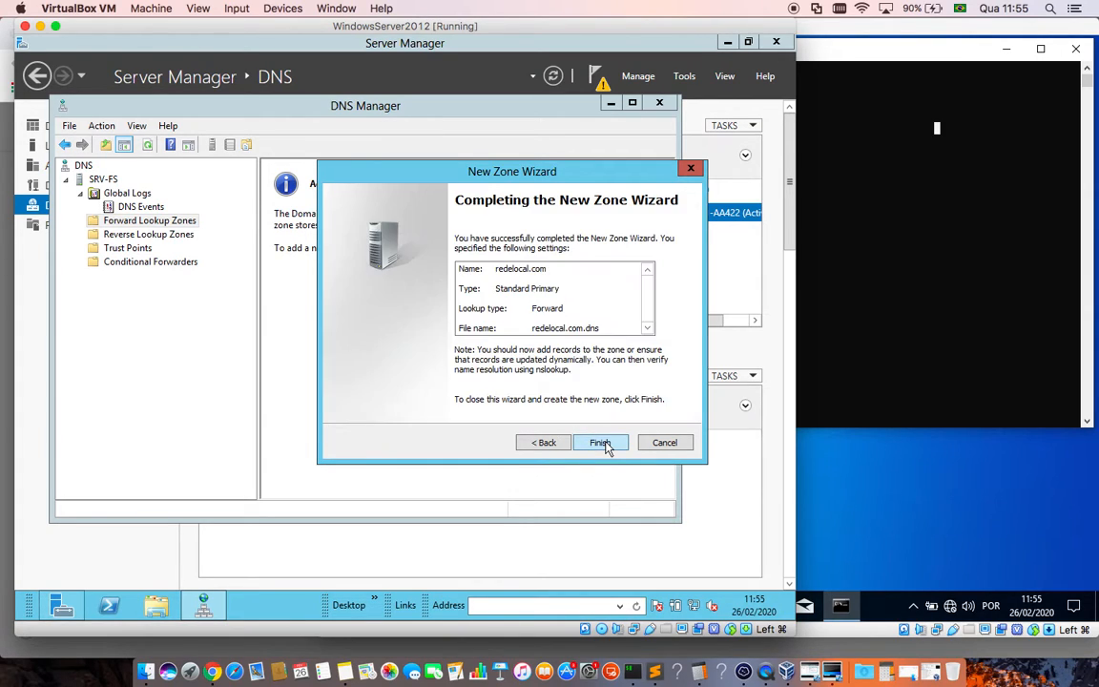
pyautogui.click(601, 443)
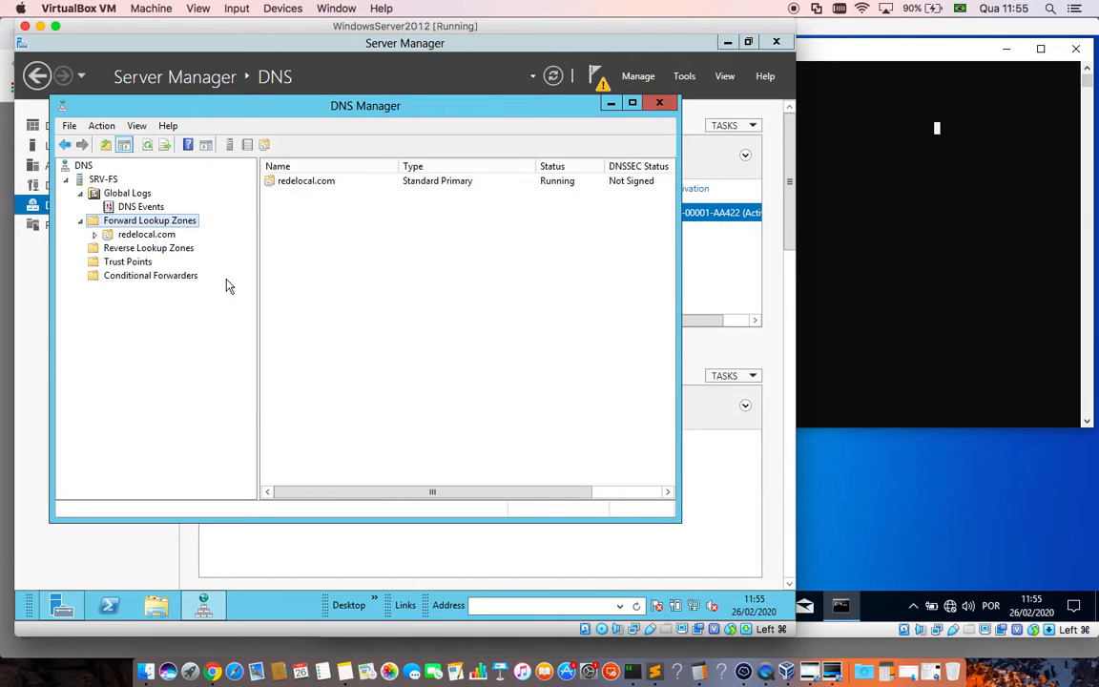
# Step: Show the redelocal.com zone's records, then slightly narrow the Name column and the tree pane
pyautogui.click(95, 237)
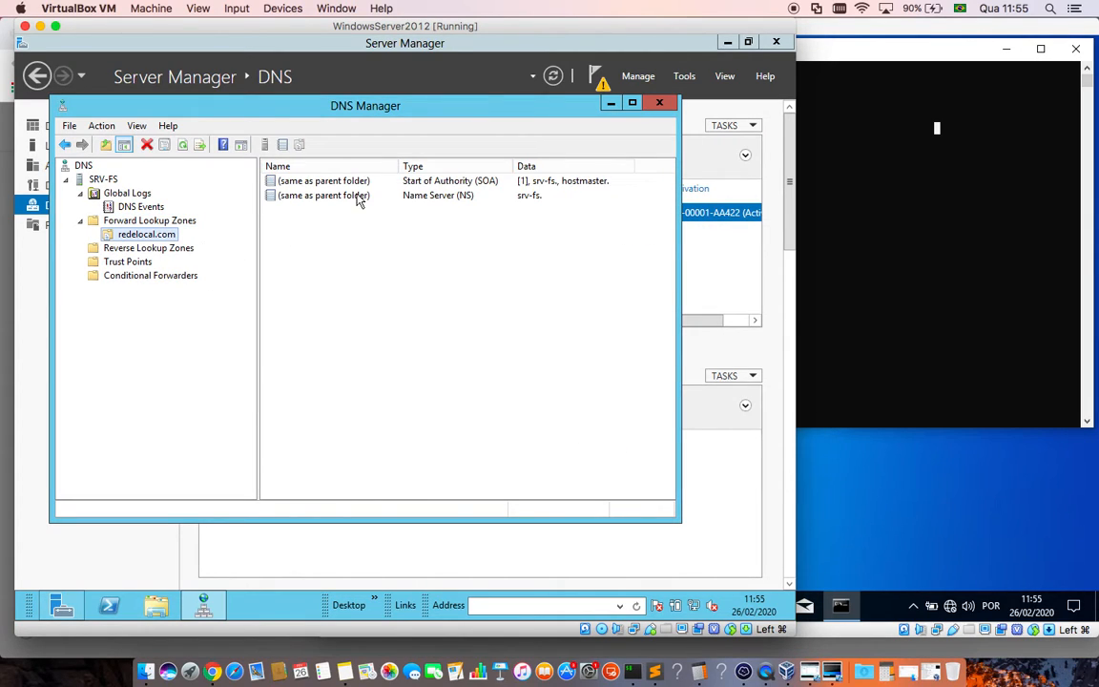
pyautogui.moveTo(397, 166); pyautogui.dragTo(389, 166)
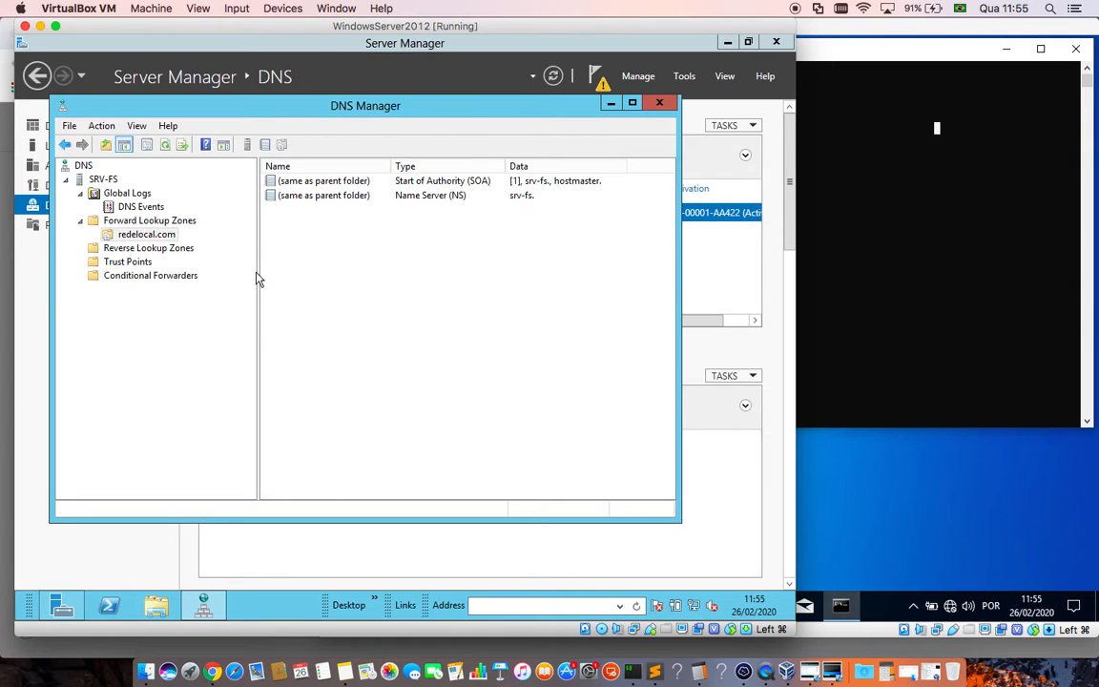
pyautogui.moveTo(257, 274); pyautogui.dragTo(249, 275)
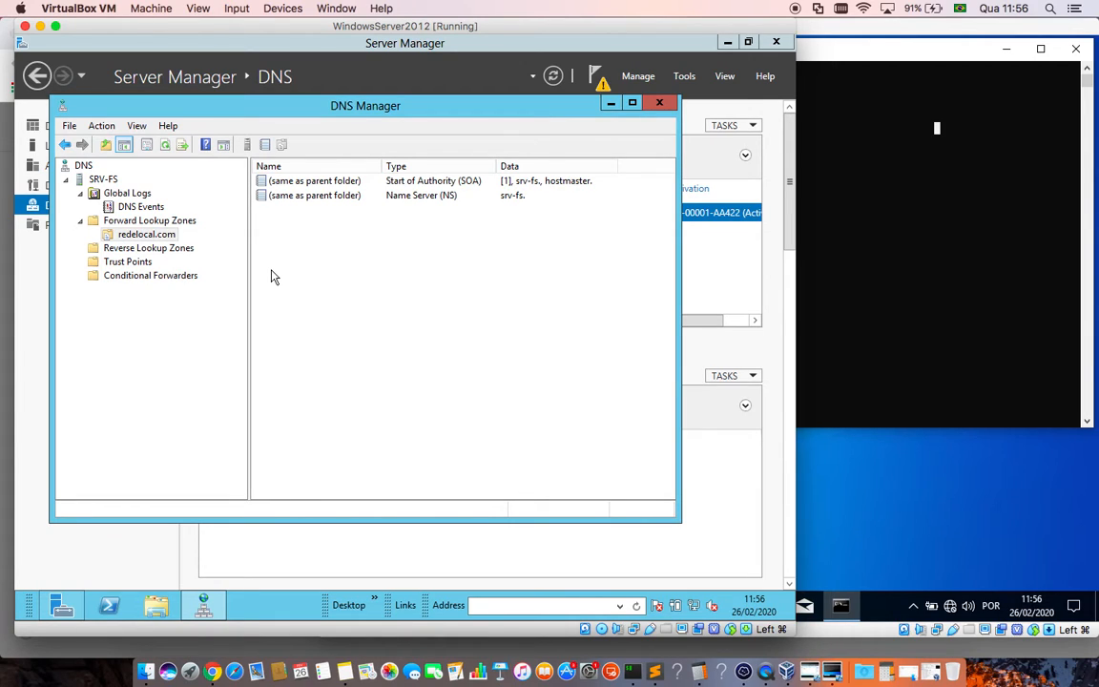
# Step: Start a new host (A or AAAA) record in redelocal.com and enter servidor as its name
pyautogui.rightClick(362, 265)
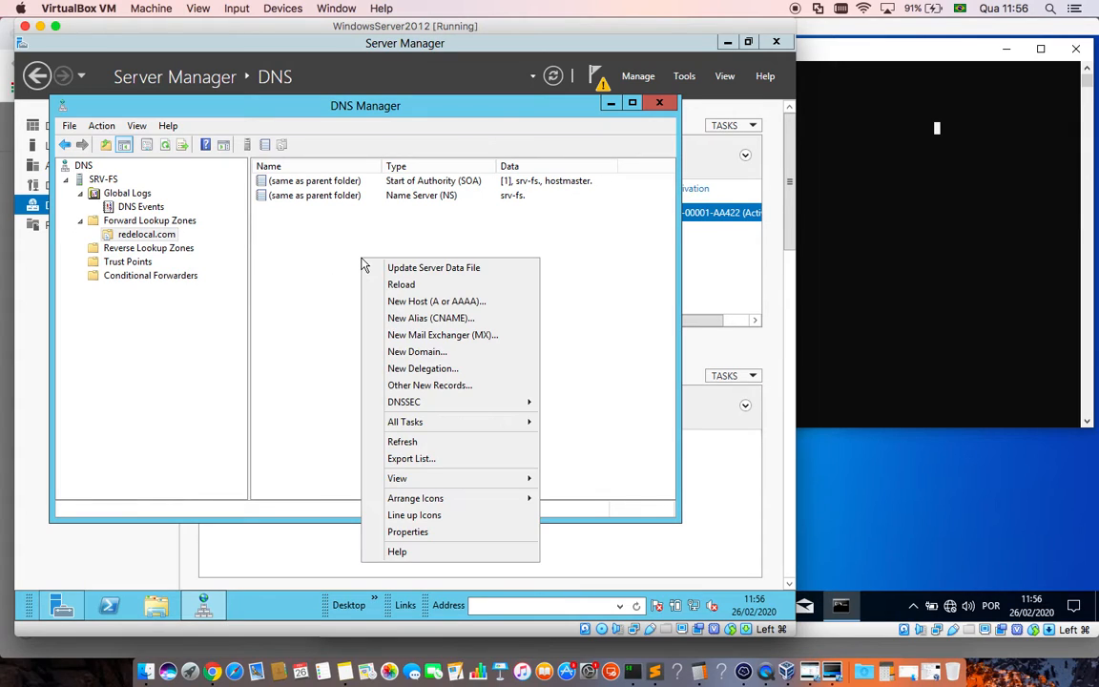
pyautogui.click(442, 304)
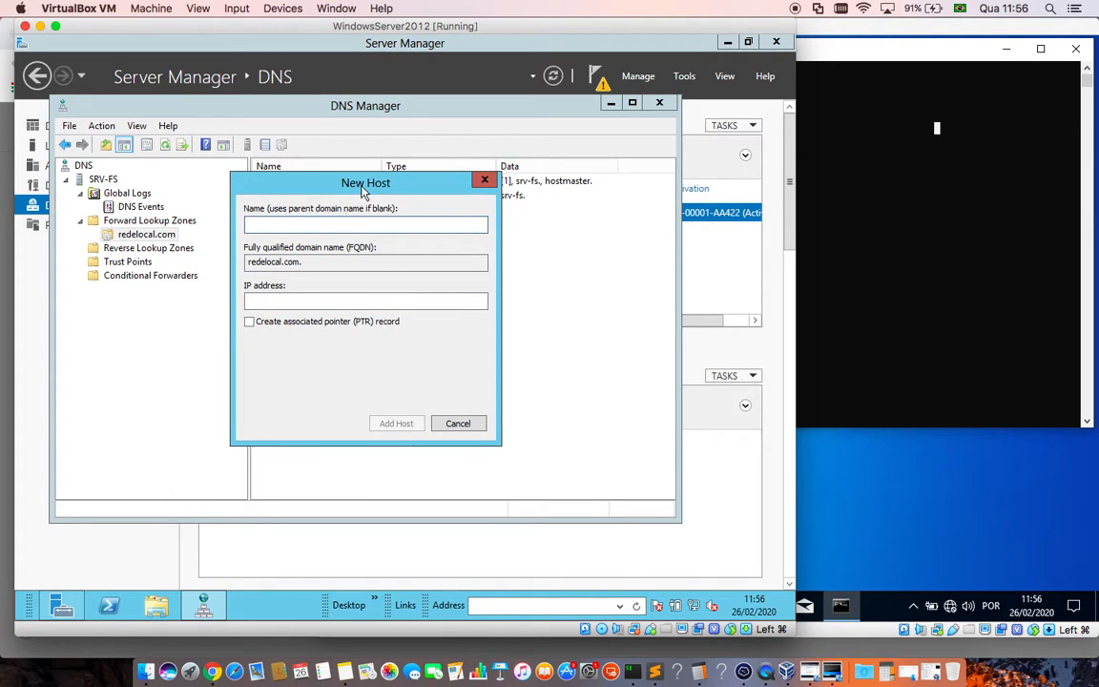
pyautogui.moveTo(364, 188); pyautogui.dragTo(513, 236)
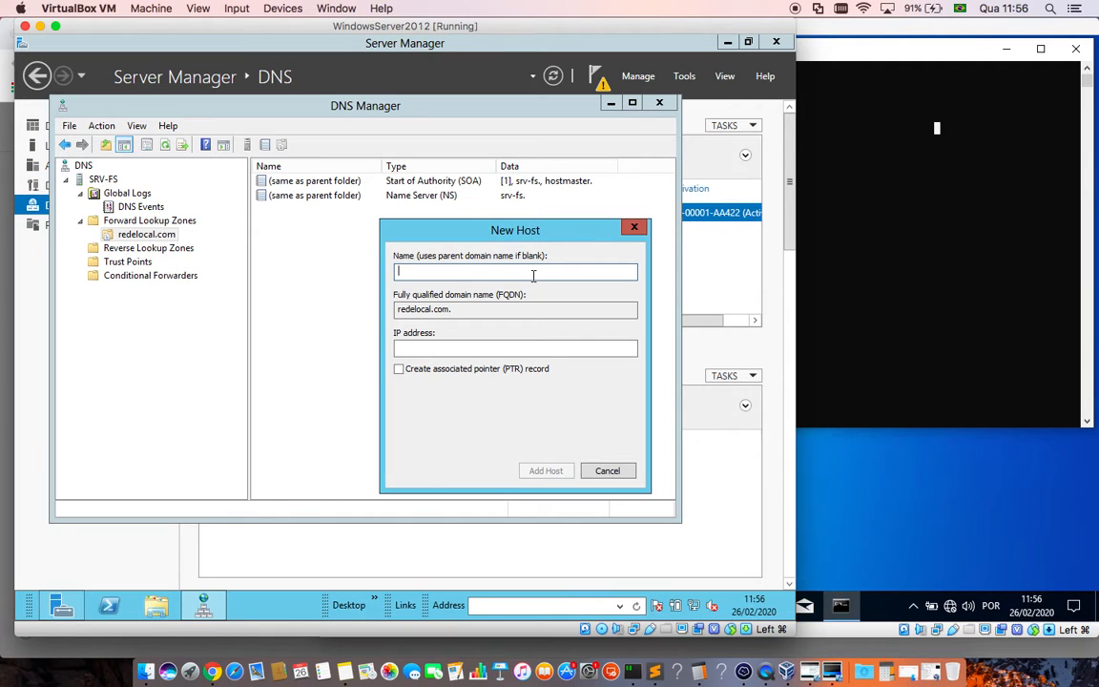
pyautogui.write('servidor')
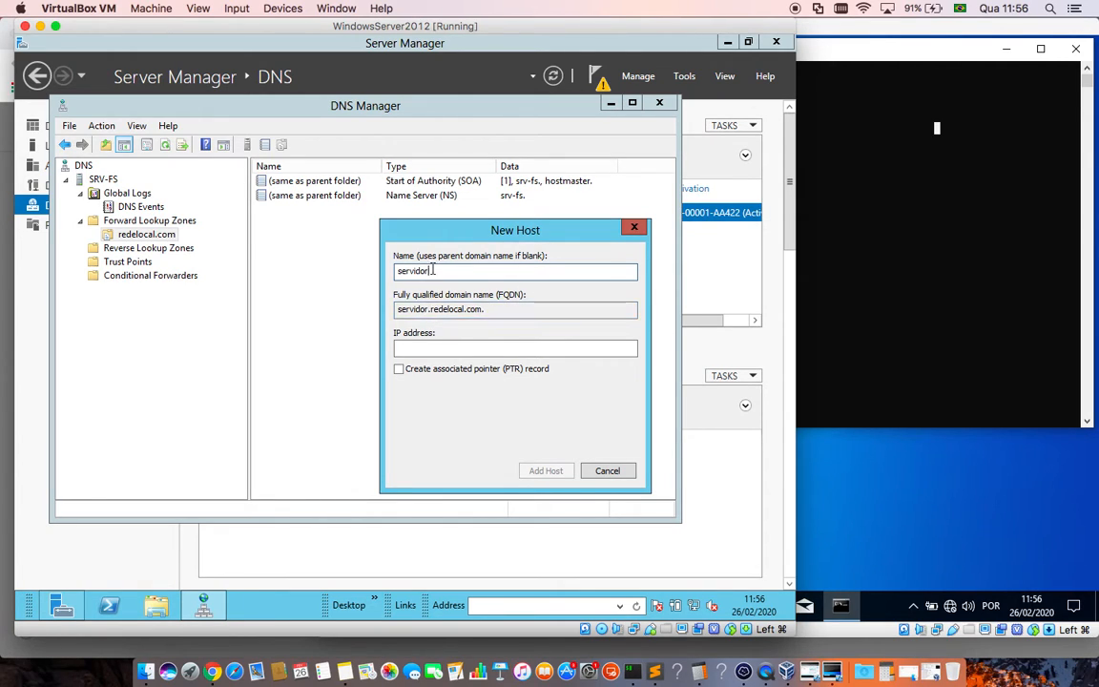
# Step: Examine how the host name and the zone suffix make up the new host's fully qualified domain name, including its final dot
pyautogui.moveTo(429, 271); pyautogui.dragTo(384, 271)
pyautogui.moveTo(429, 309); pyautogui.dragTo(488, 311)
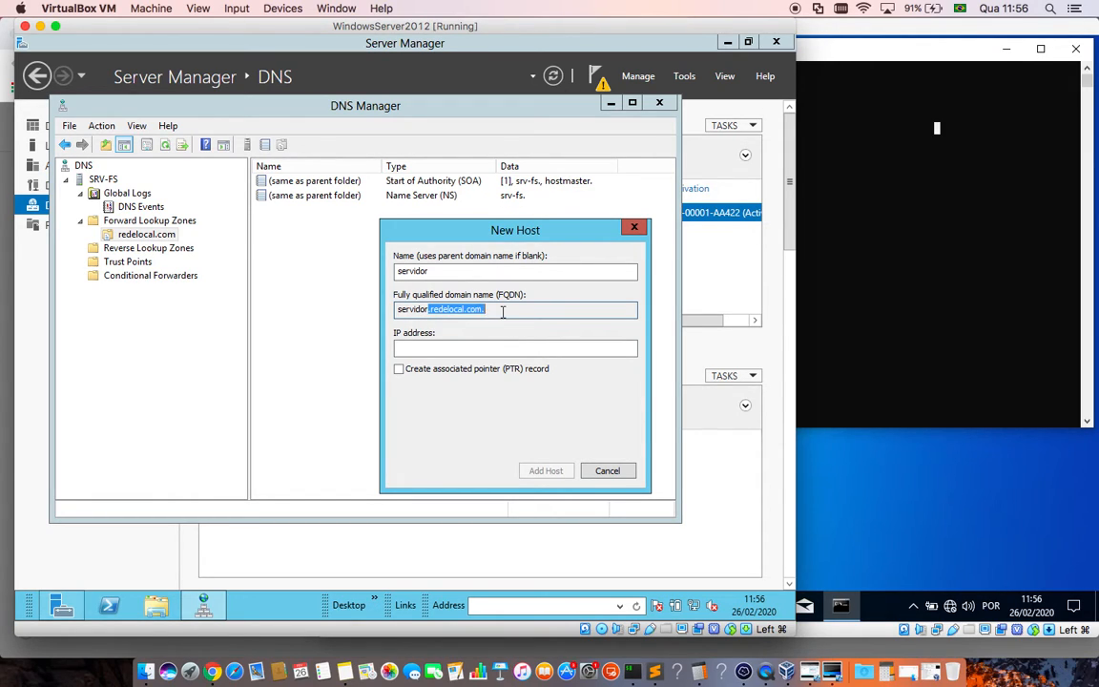
pyautogui.click(503, 309)
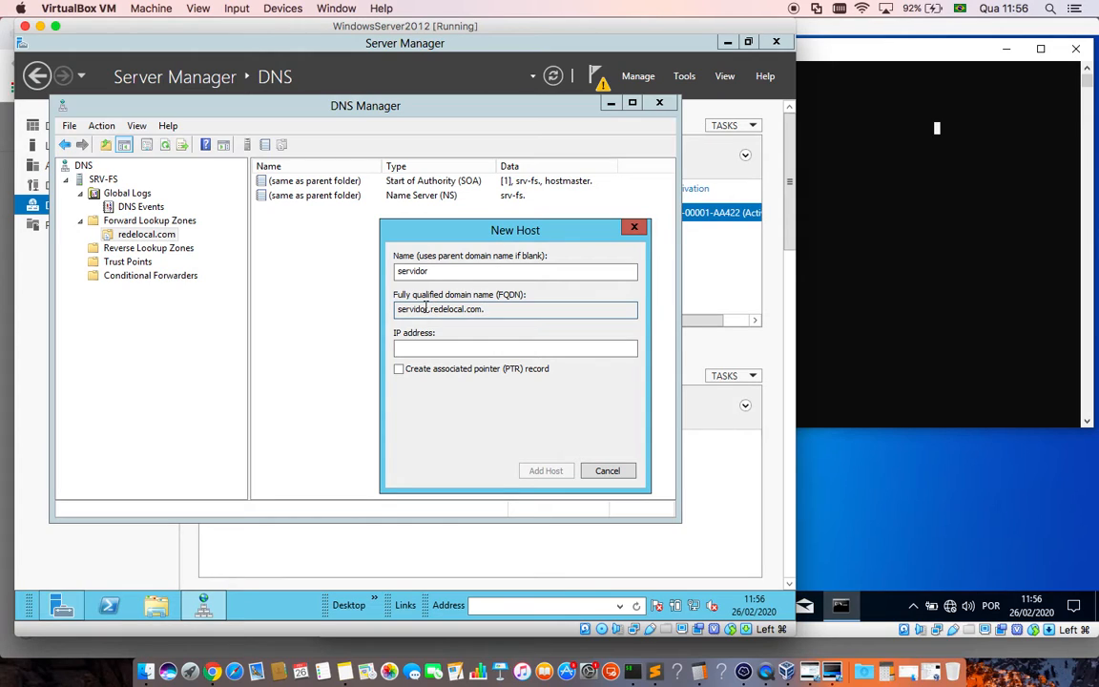
pyautogui.moveTo(427, 308); pyautogui.dragTo(397, 309)
pyautogui.click(511, 312)
pyautogui.click(441, 272)
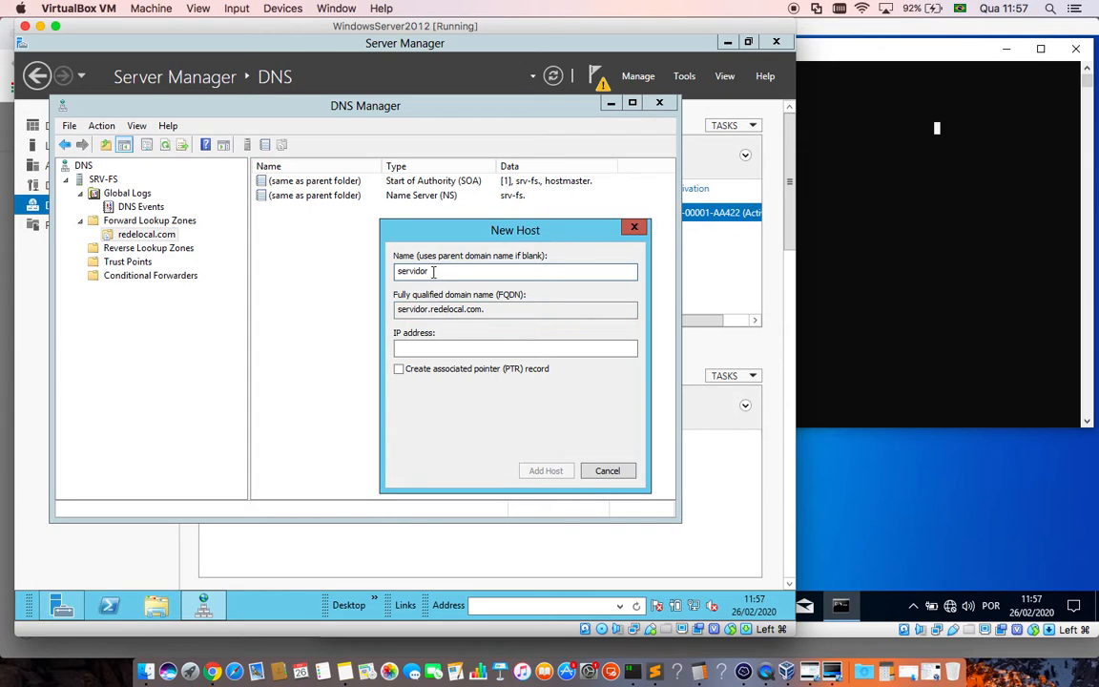
pyautogui.doubleClick(483, 309)
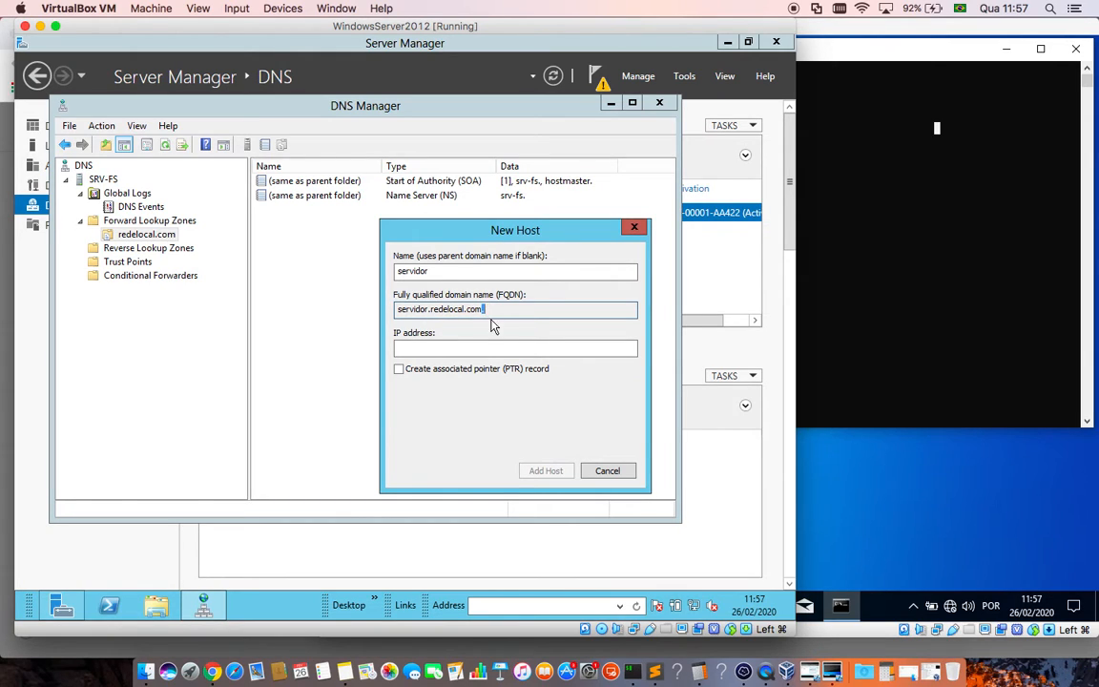
# Step: Check the RedeInterna adapter's network connection details for the server's IPv4 address, then return to the New Host dialog's IP address field
pyautogui.click(475, 349)
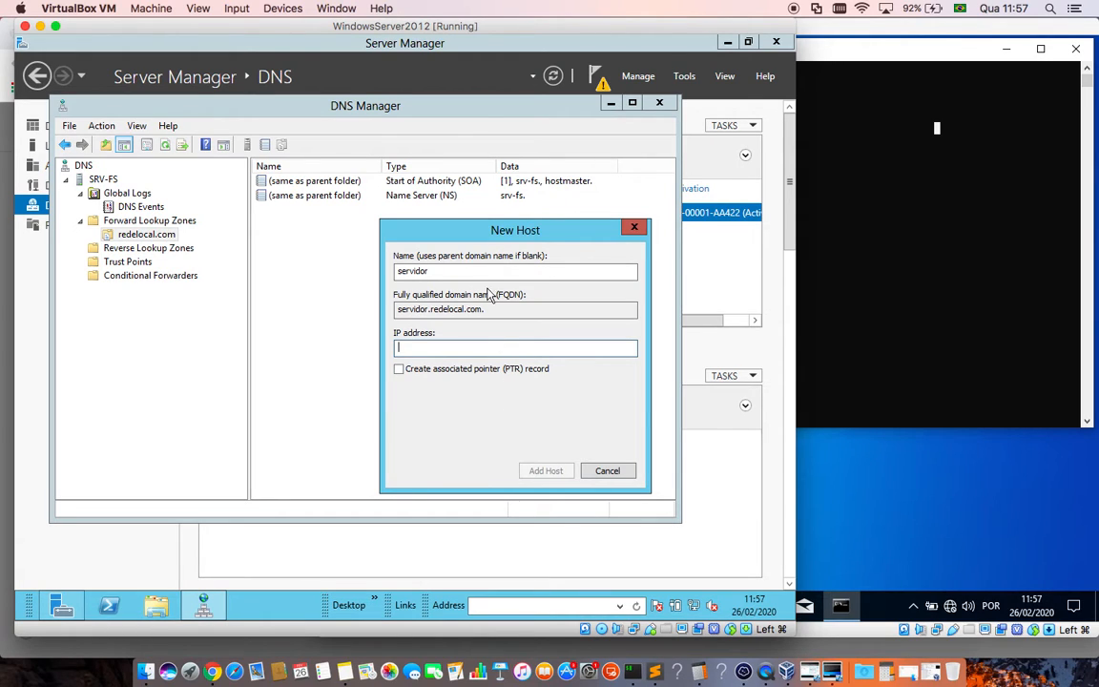
pyautogui.rightClick(694, 608)
pyautogui.click(649, 591)
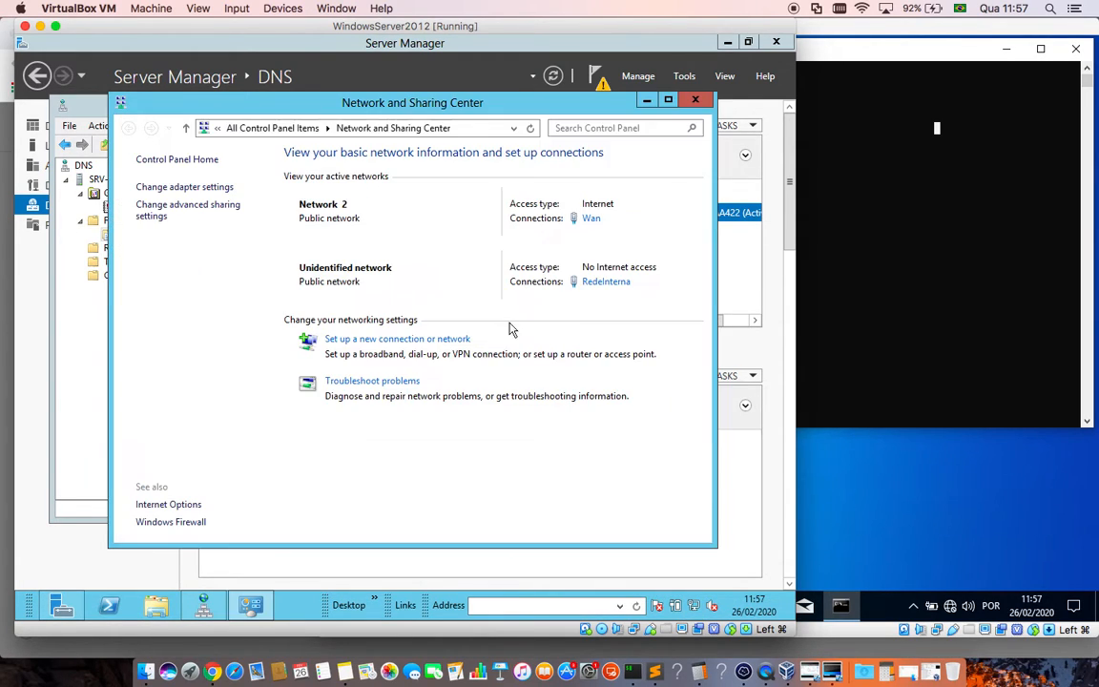
pyautogui.click(154, 187)
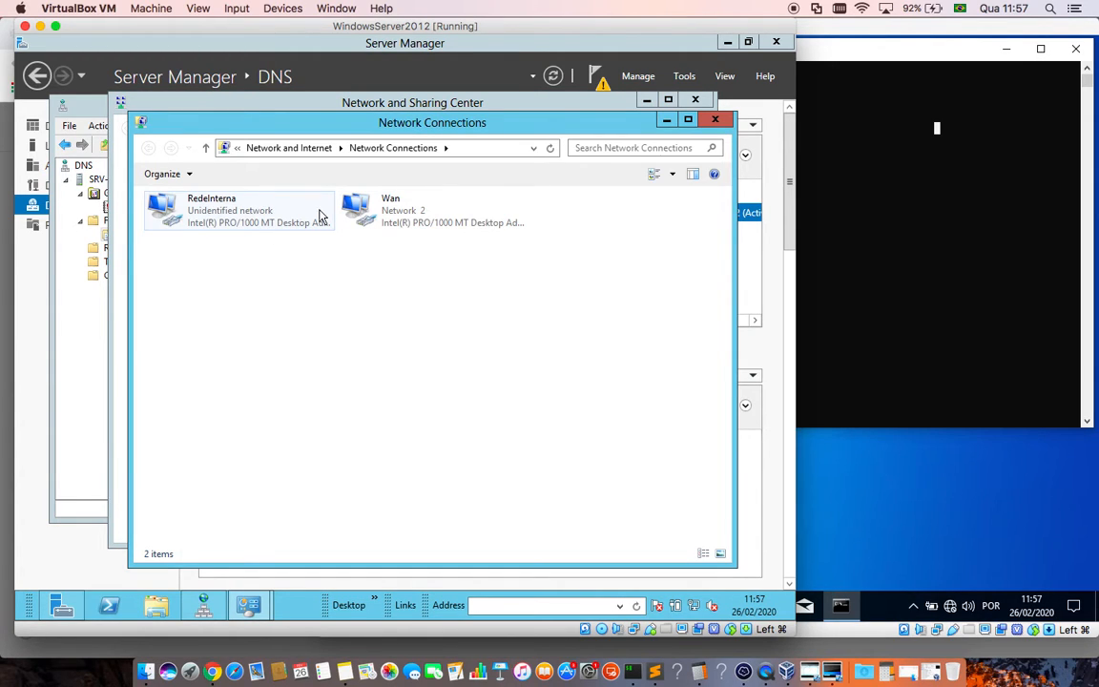
pyautogui.click(226, 215)
pyautogui.rightClick(226, 215)
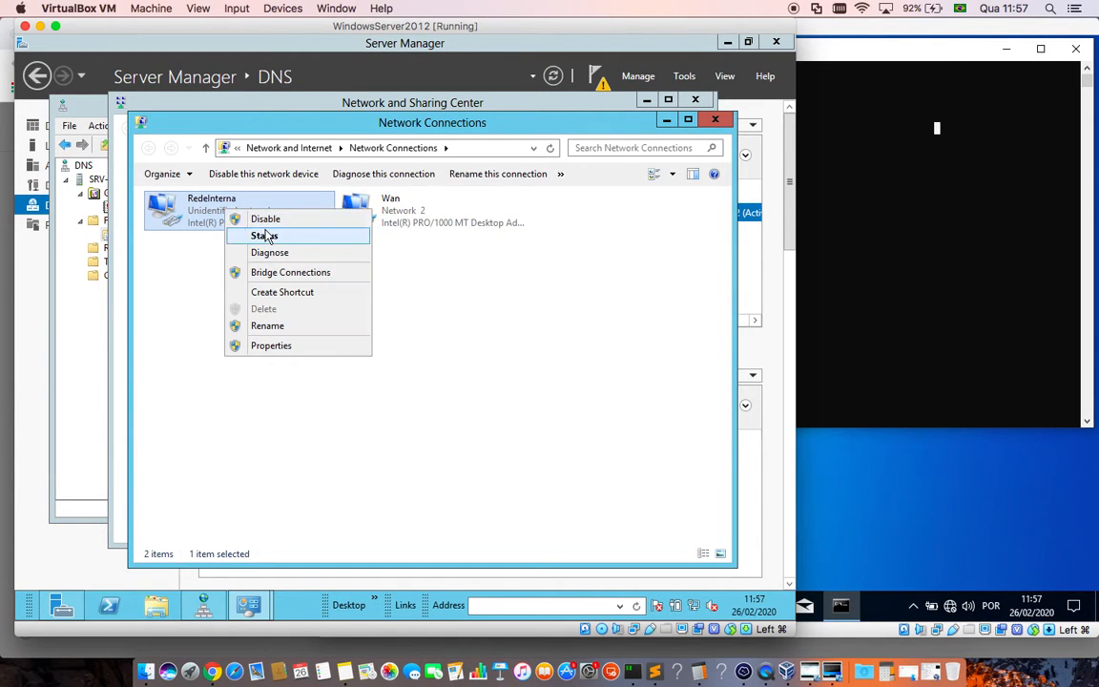
pyautogui.click(265, 234)
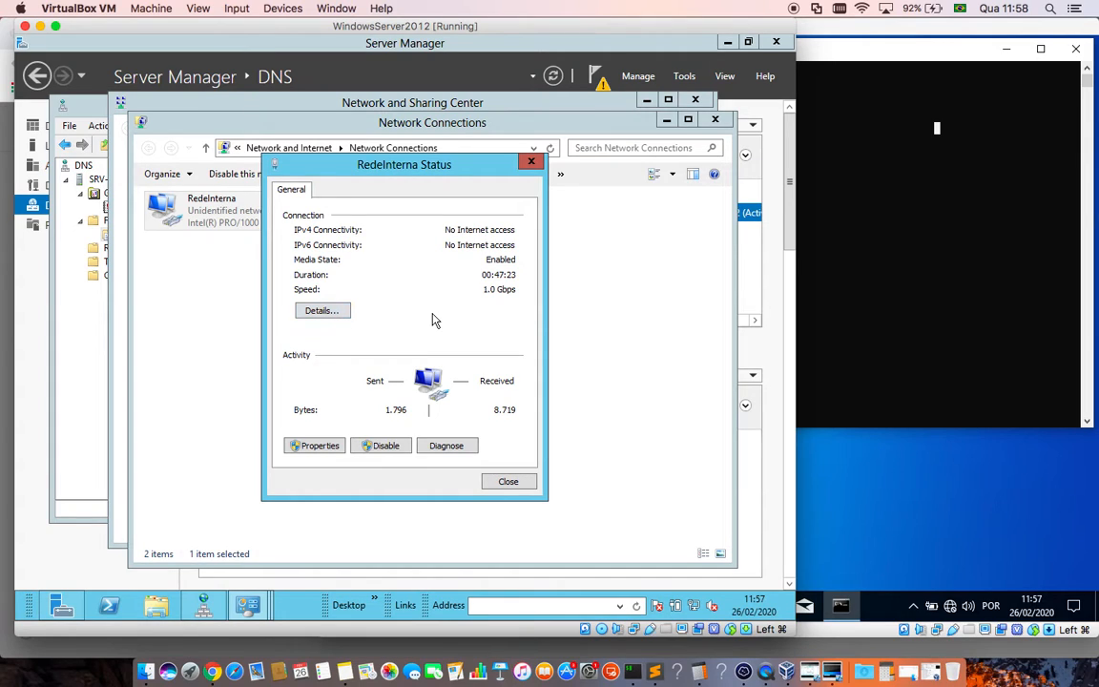
pyautogui.click(325, 311)
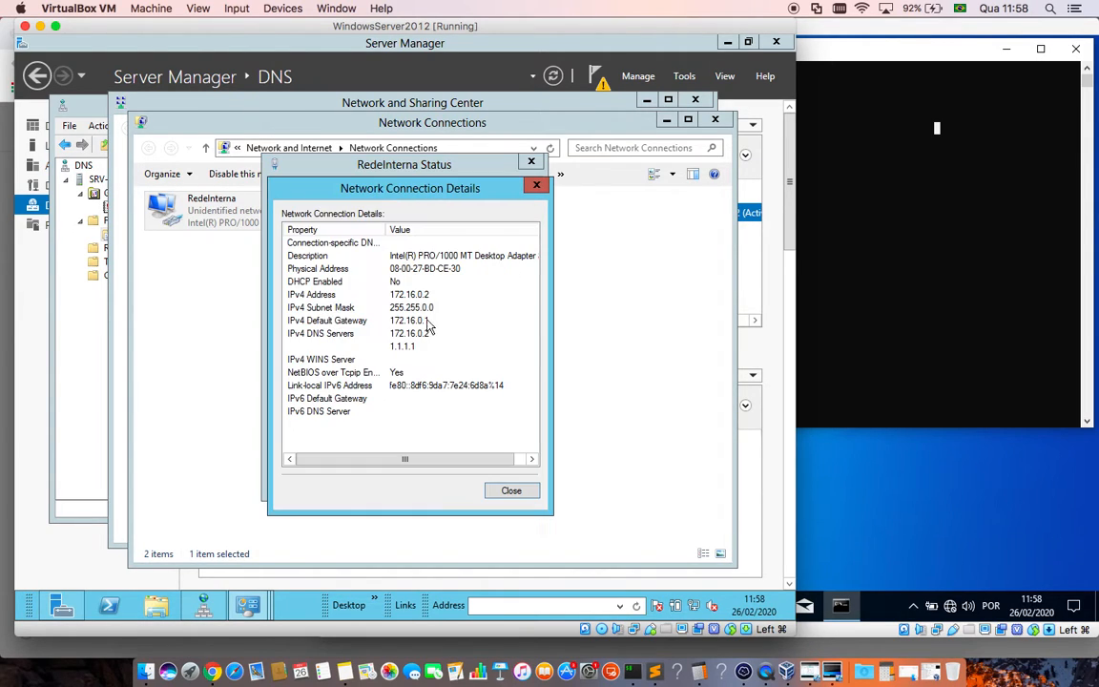
pyautogui.click(537, 185)
pyautogui.click(532, 162)
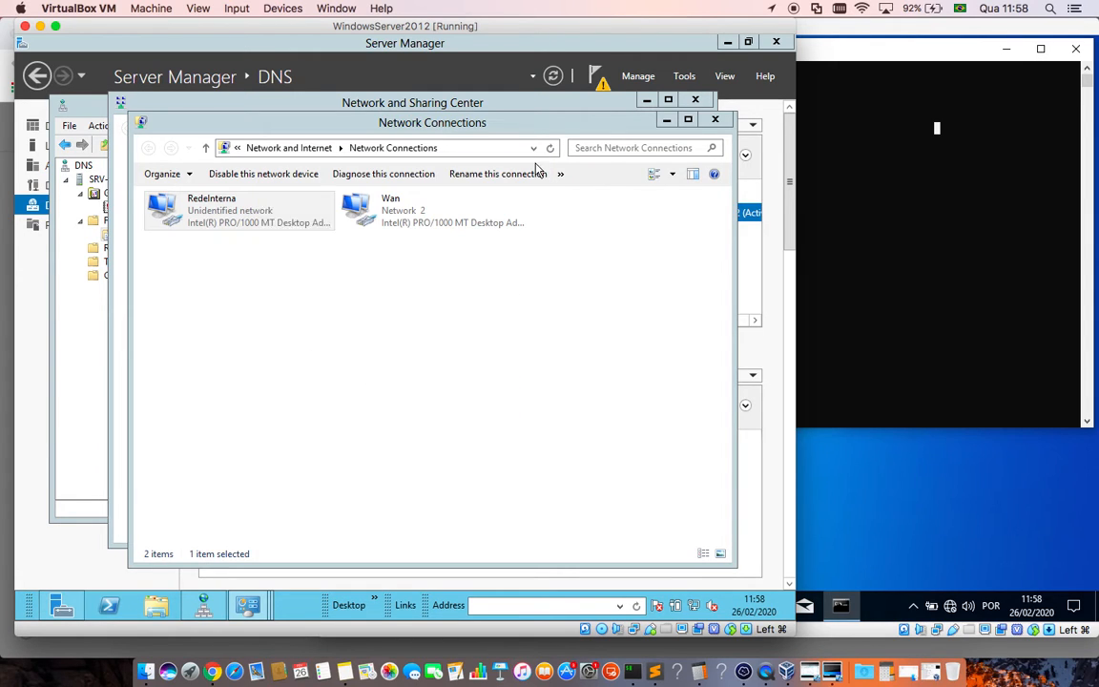
pyautogui.click(715, 120)
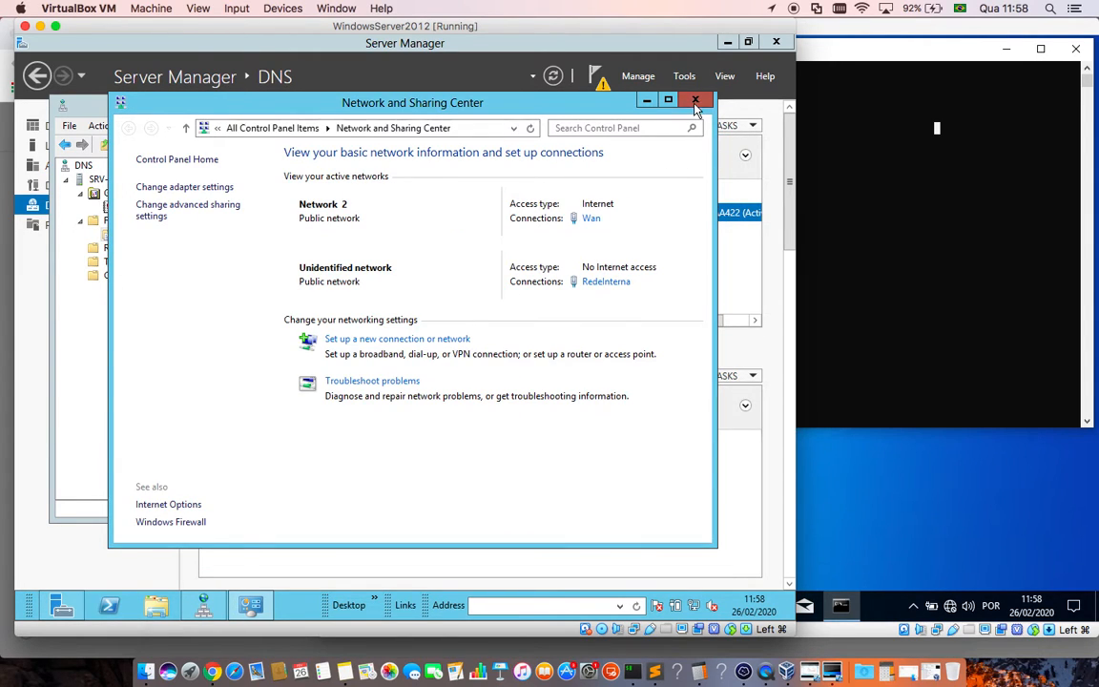
pyautogui.click(695, 99)
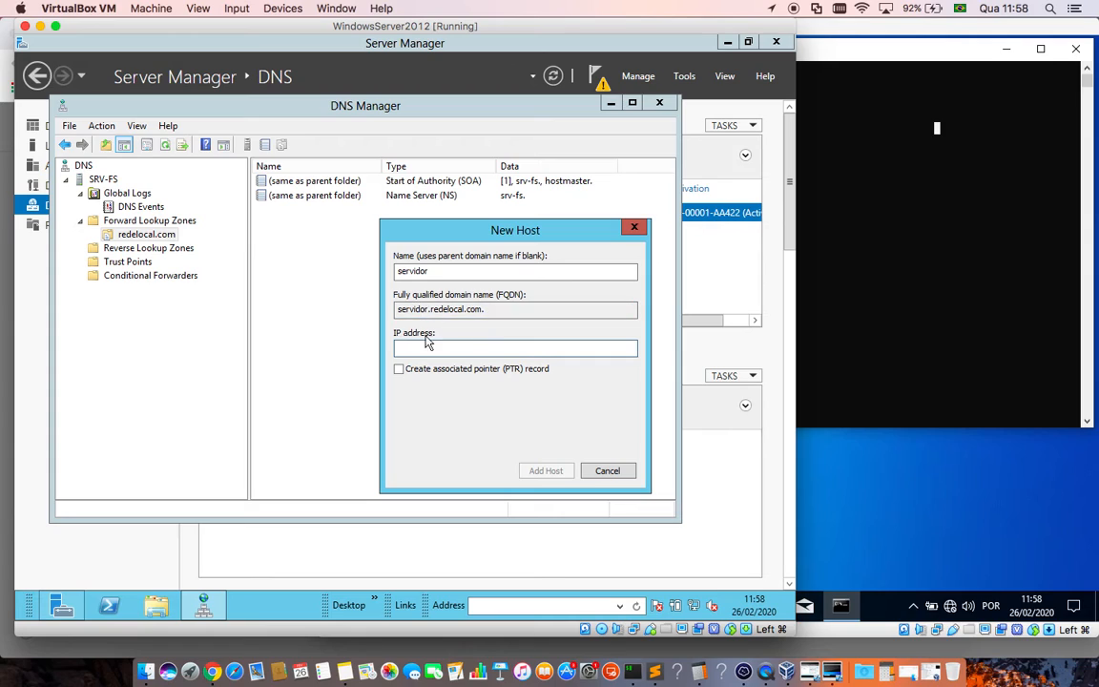
# Step: Set the servidor host's IP address to 172.16.0.2, add the host, then finish and select its record in the redelocal.com zone
pyautogui.write('172.16.0.2')
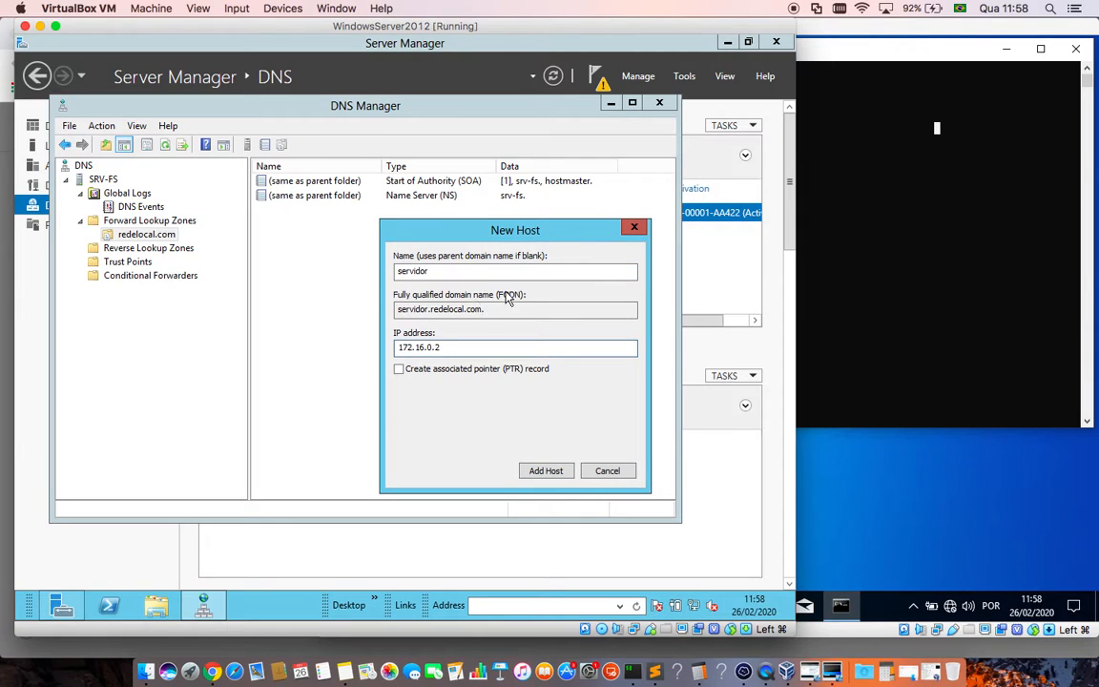
pyautogui.click(557, 473)
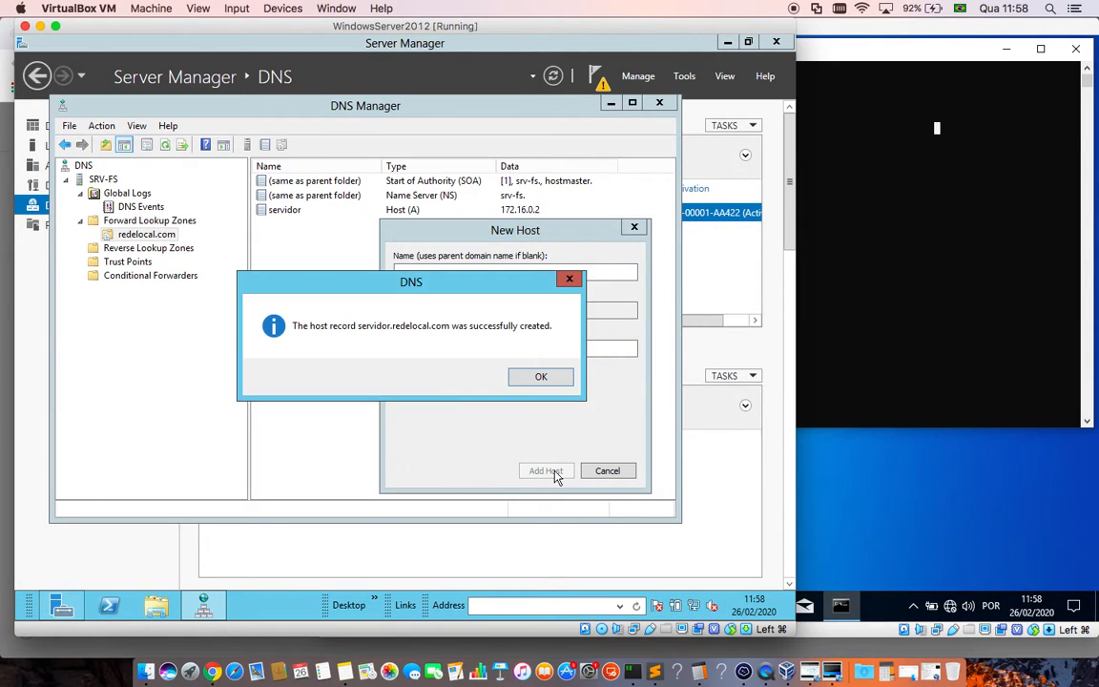
pyautogui.click(546, 378)
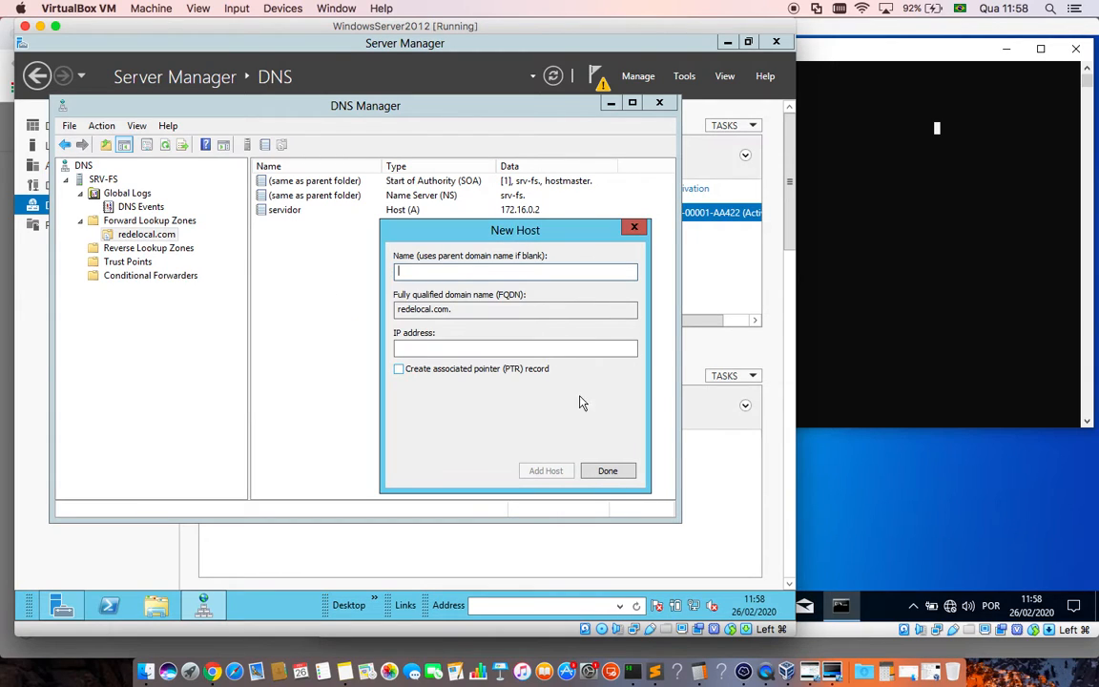
pyautogui.click(620, 471)
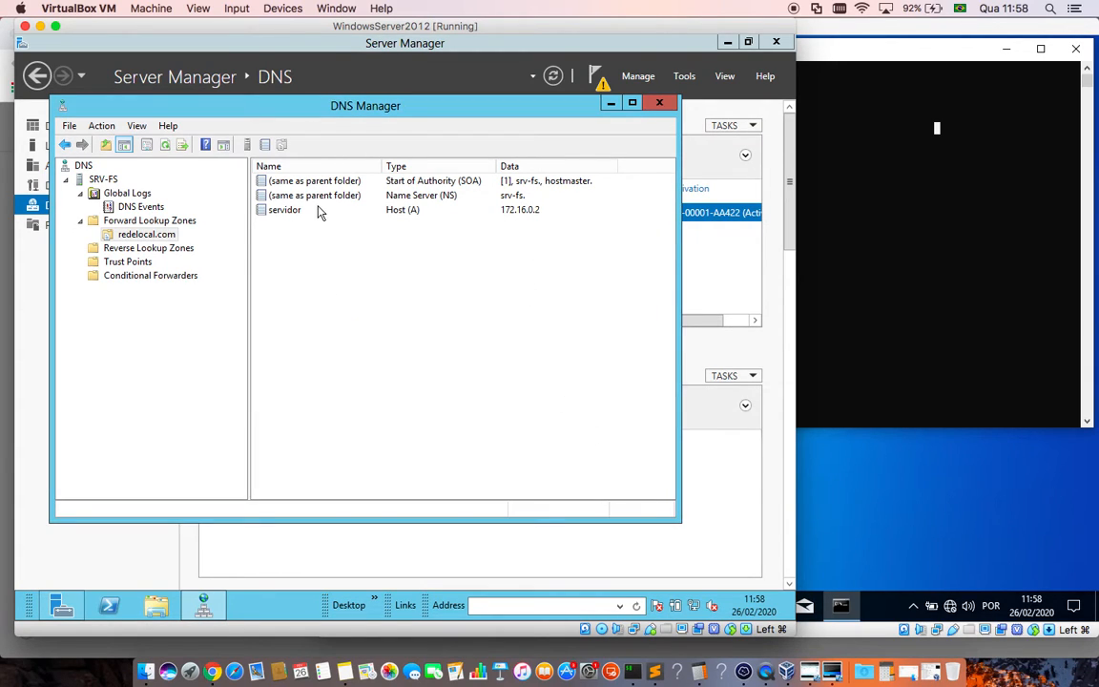
pyautogui.click(291, 212)
# Step: Move the Windows 10 virtual machine window aside and open a cmd console on the server, placed below the DNS records
pyautogui.click(890, 271)
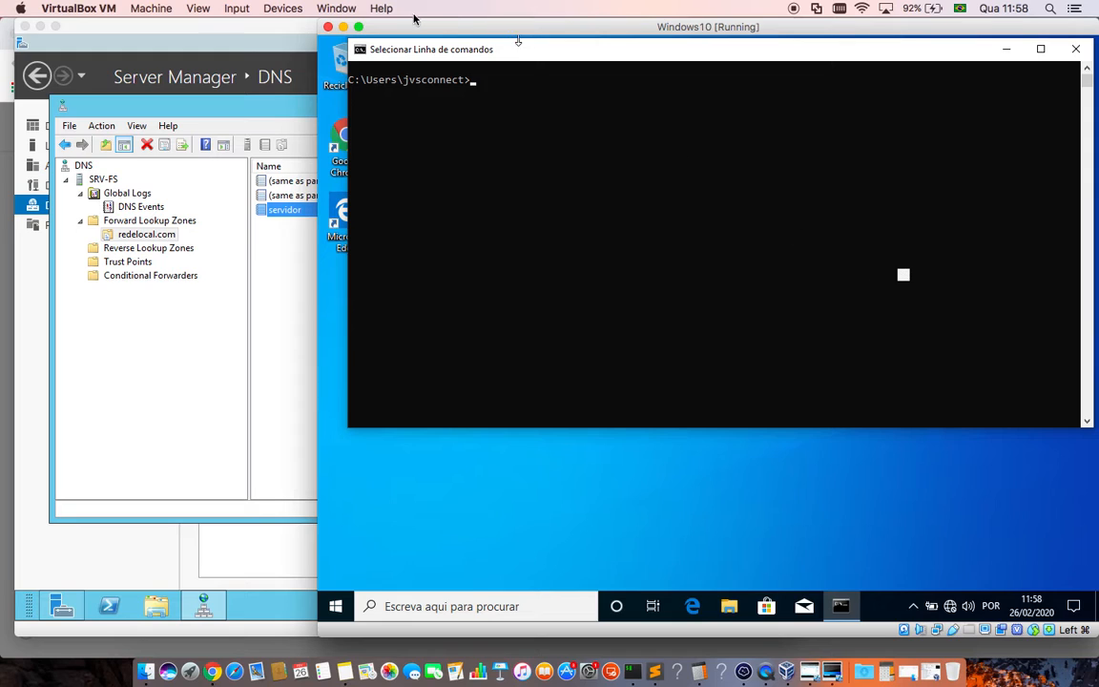
pyautogui.moveTo(414, 19); pyautogui.dragTo(637, 38)
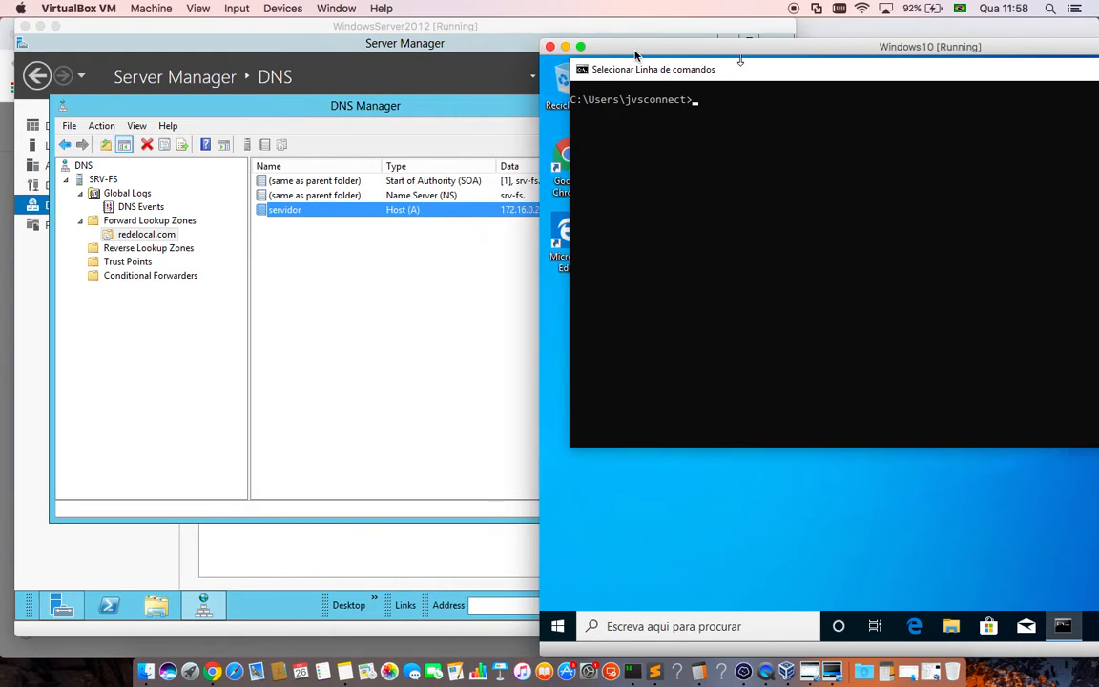
pyautogui.click(504, 607)
pyautogui.write('cmd')
pyautogui.press('Return')
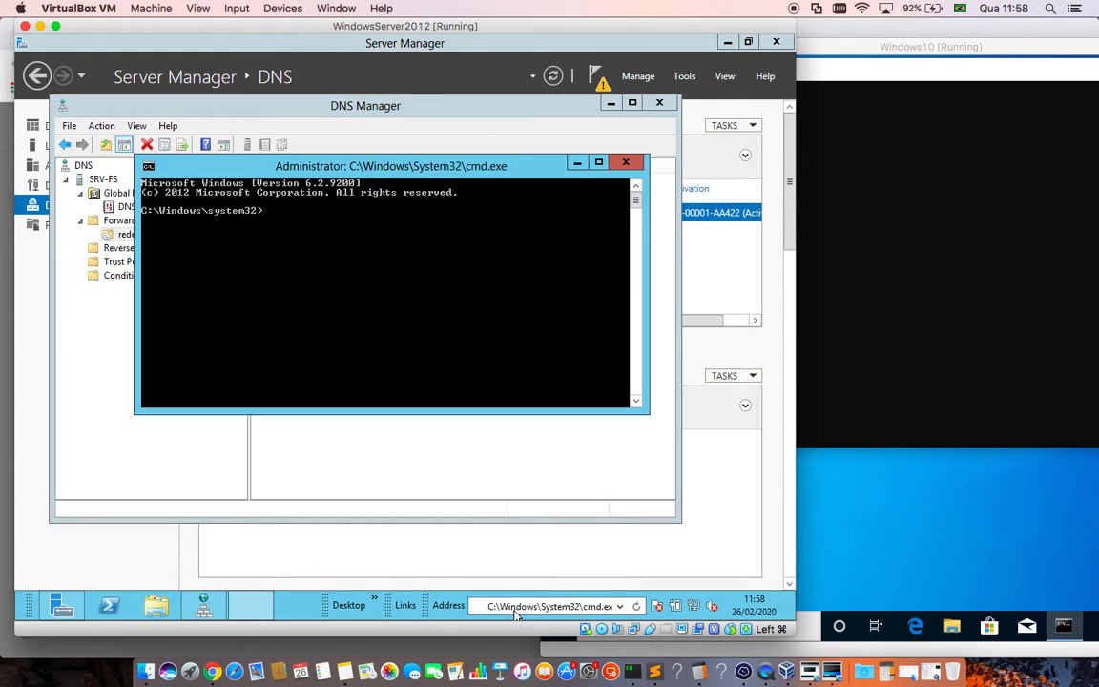
pyautogui.moveTo(429, 174); pyautogui.dragTo(385, 338)
# Step: Ping servidor.redelocal.com from the server's command prompt
pyautogui.write('pi')
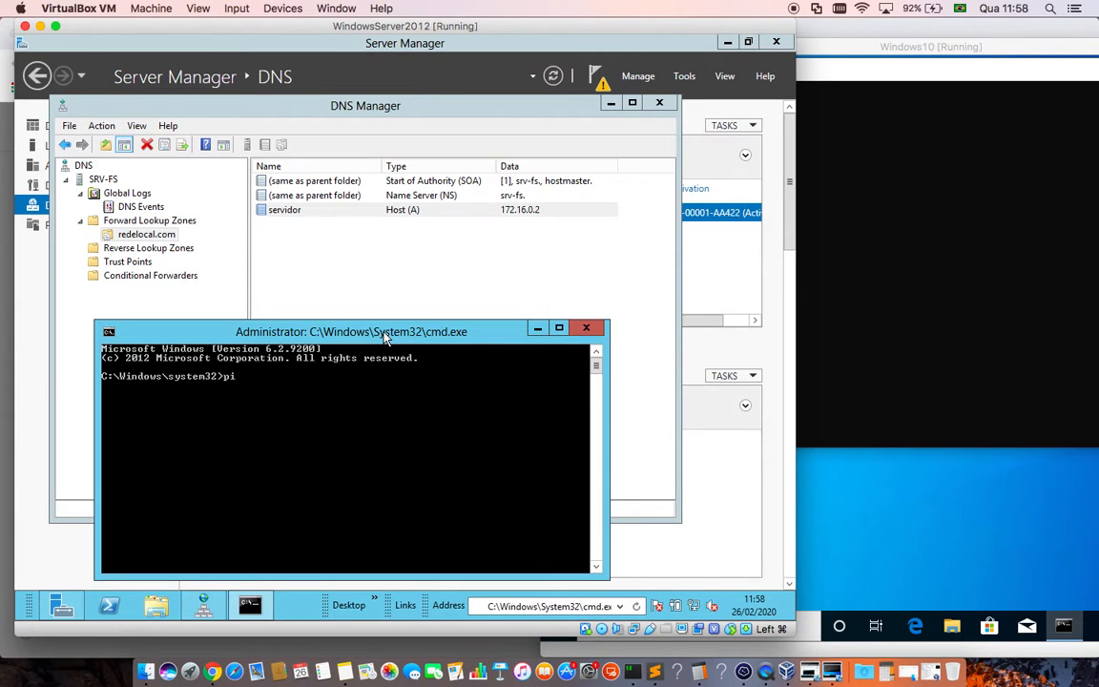
pyautogui.write('ng servidor.redelcoal')
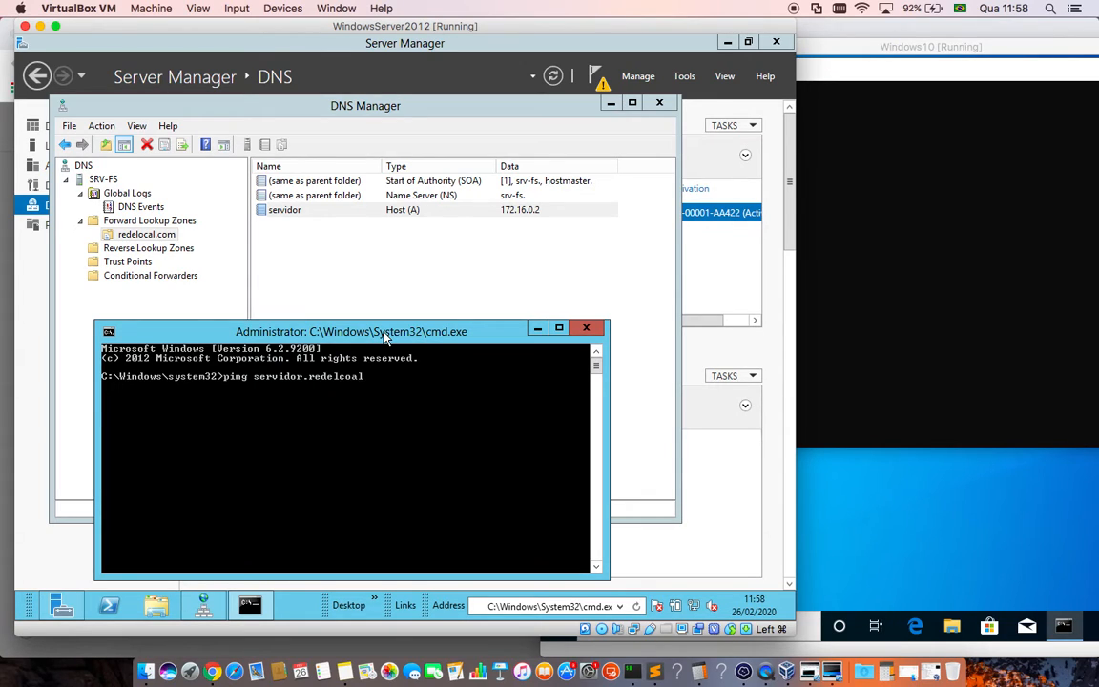
pyautogui.write('.com')
pyautogui.press('Left')
pyautogui.press('Left')
pyautogui.press('Left')
pyautogui.press('Left')
pyautogui.press('BackSpace')
pyautogui.press('BackSpace')
pyautogui.press('BackSpace')
pyautogui.write('oal')
pyautogui.press('Return')
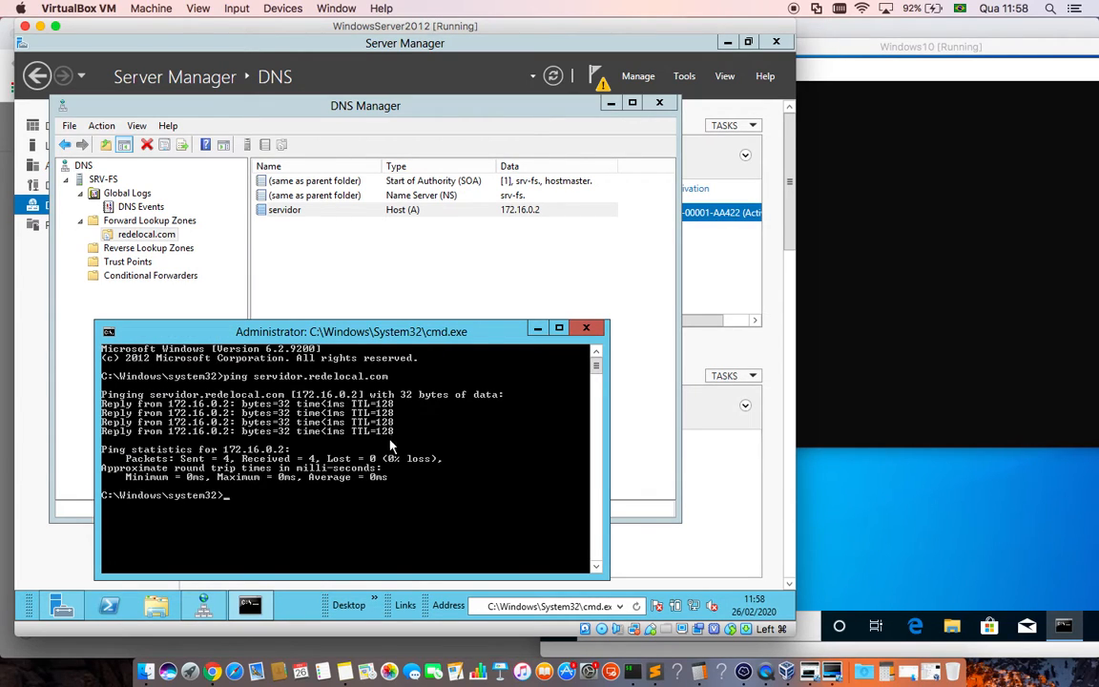
# Step: In a cleared server console, run a continuous ping of servidor.redelocal.com with -t, then stop it and shift the window aside
pyautogui.press('Return')
pyautogui.write('cls')
pyautogui.press('Return')
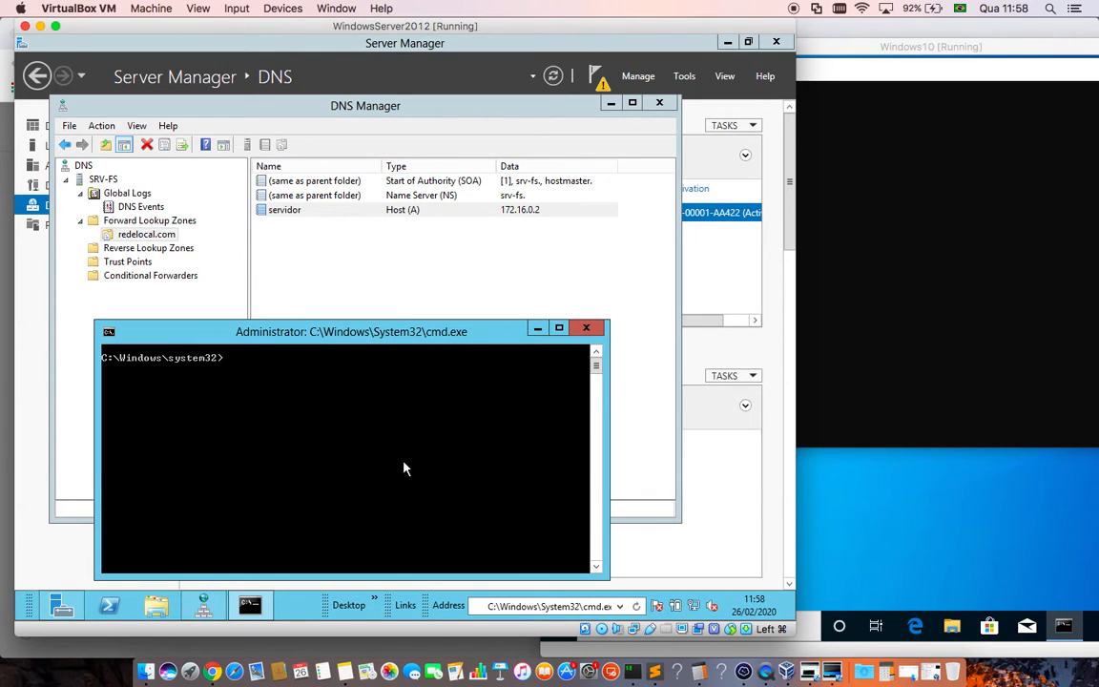
pyautogui.write('cls')
pyautogui.press('Up')
pyautogui.press('Up')
pyautogui.write('-t')
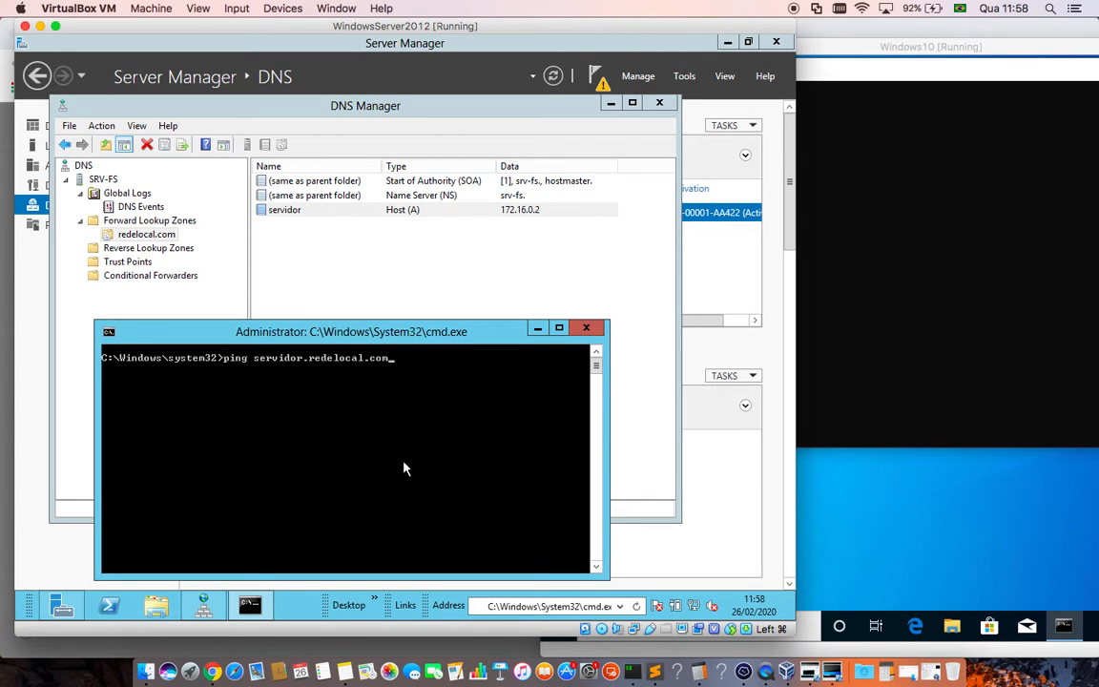
pyautogui.press('Return')
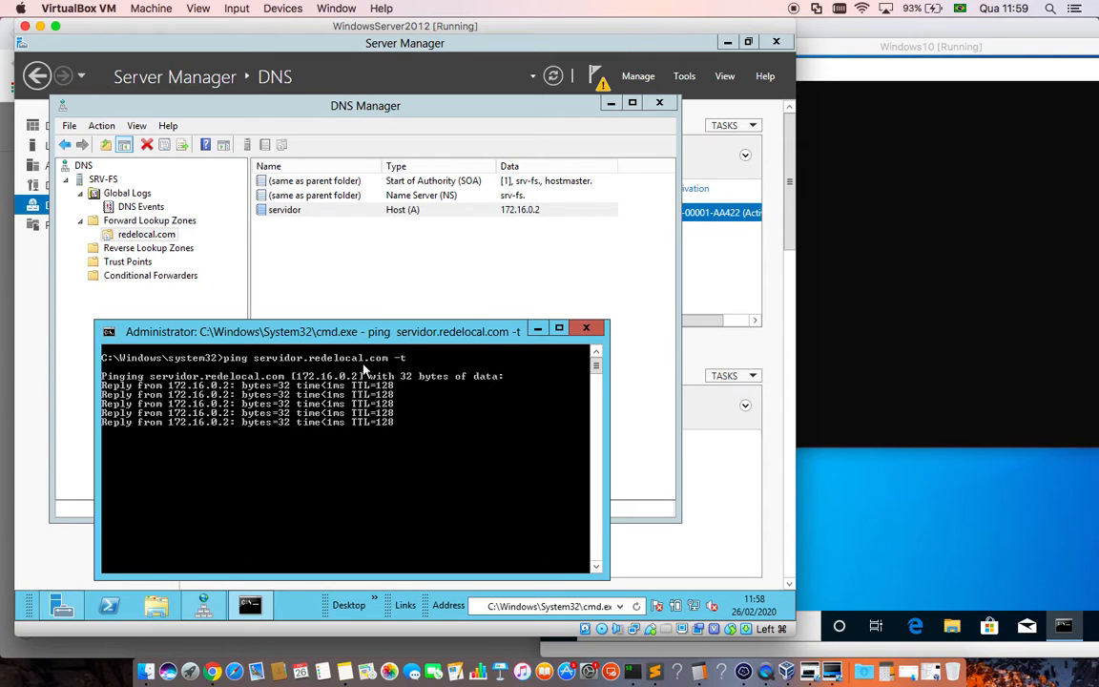
pyautogui.moveTo(402, 336); pyautogui.dragTo(343, 341)
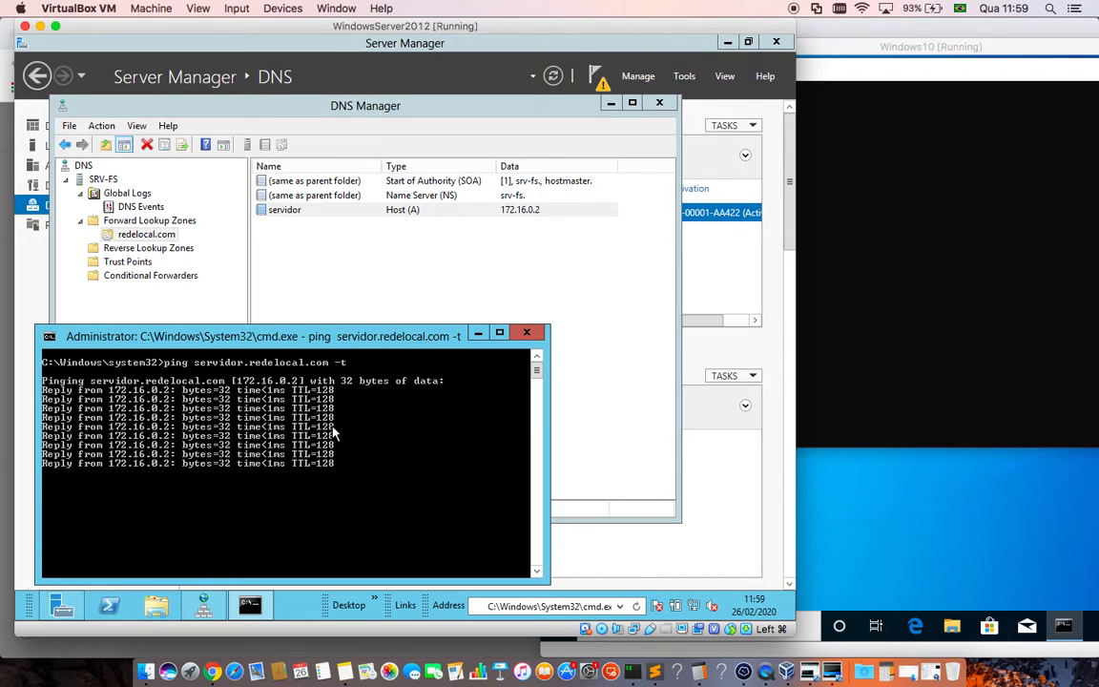
pyautogui.hotkey('ctrl', 'c')
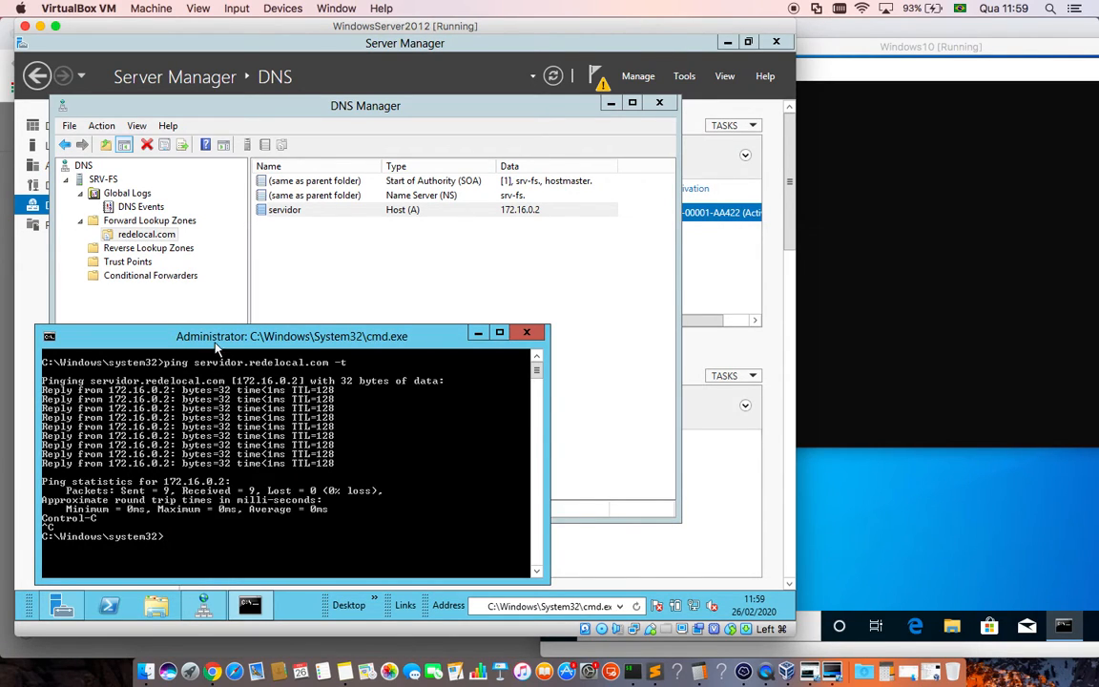
pyautogui.moveTo(214, 345); pyautogui.dragTo(204, 349)
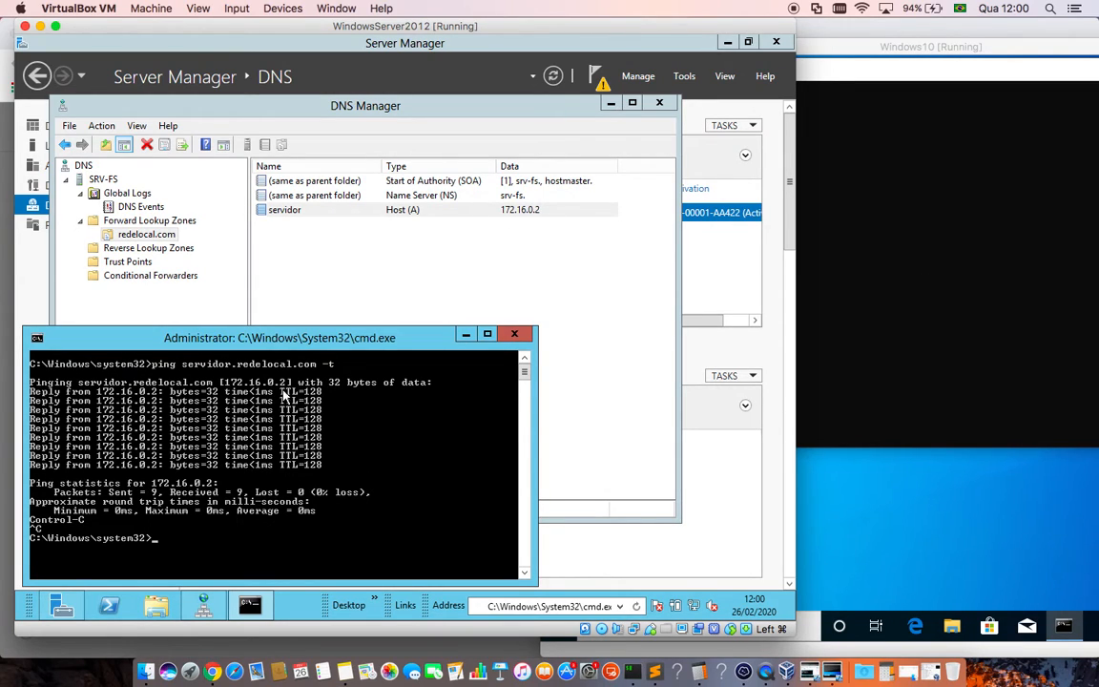
# Step: Ping servidor.redelocal.com from the Windows 10 client's command prompt and check the IP address it resolves to
pyautogui.click(907, 308)
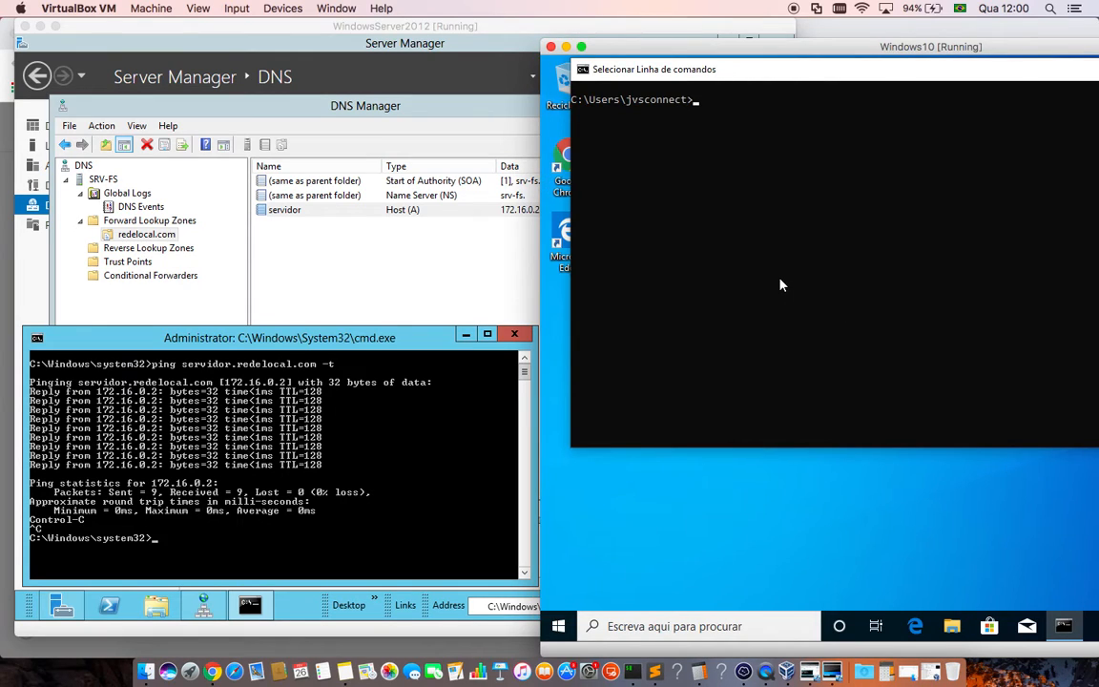
pyautogui.write('ping')
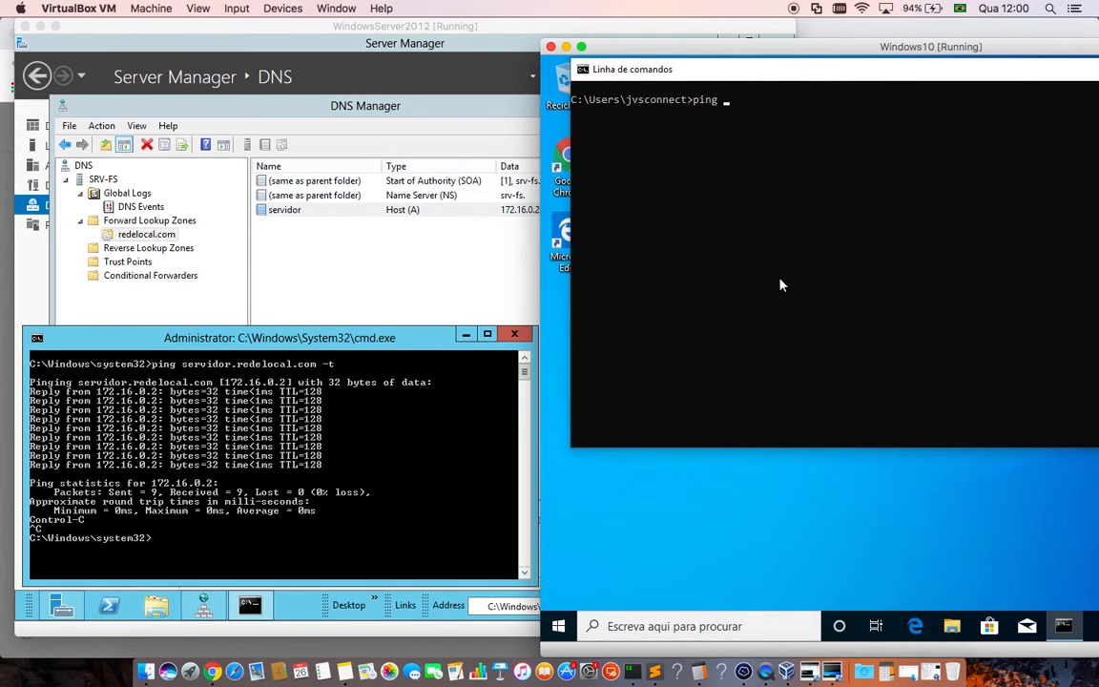
pyautogui.write(' servidor.redelocal.ocom')
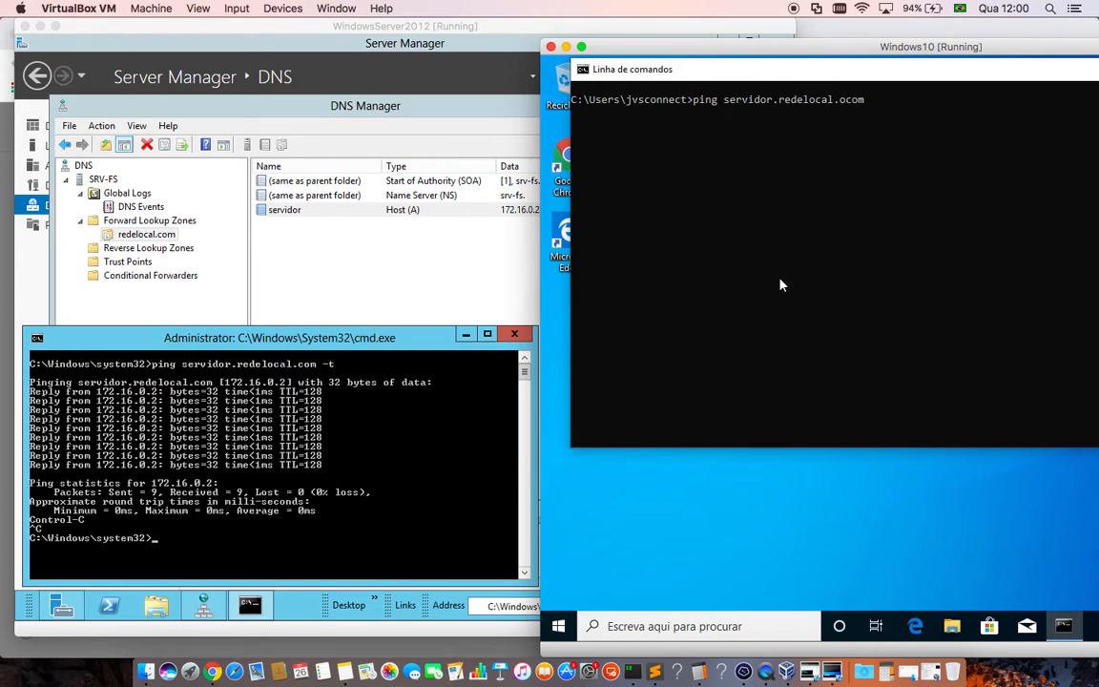
pyautogui.press('Return')
pyautogui.press('Up')
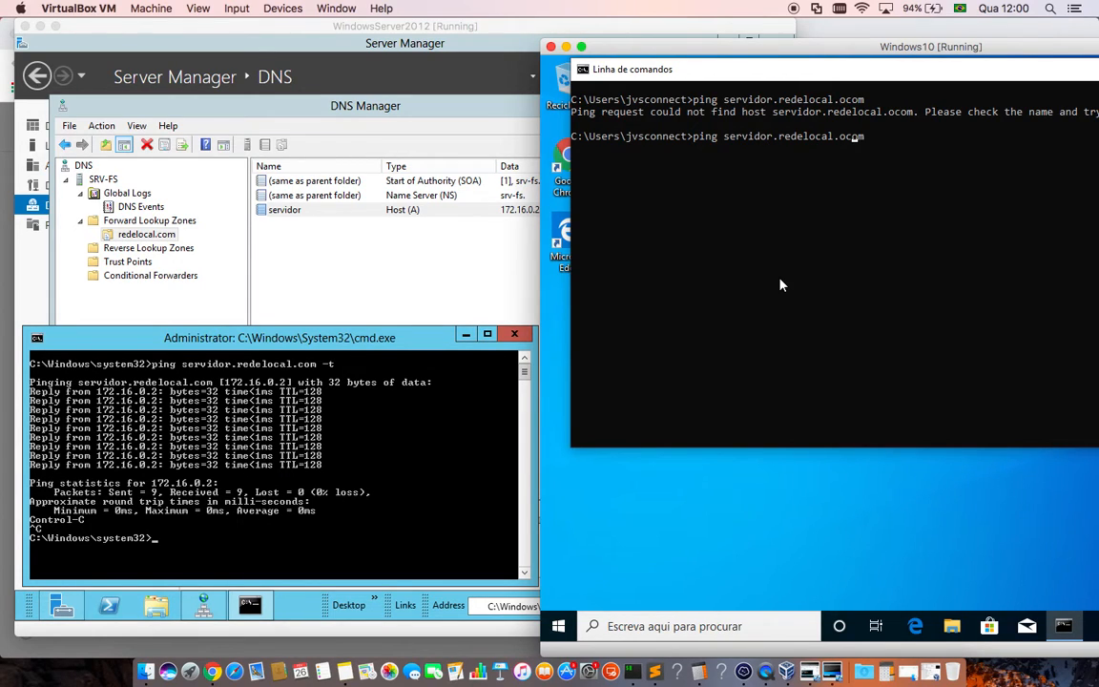
pyautogui.press('Left')
pyautogui.press('Left')
pyautogui.press('Left')
pyautogui.press('BackSpace')
pyautogui.press('Return')
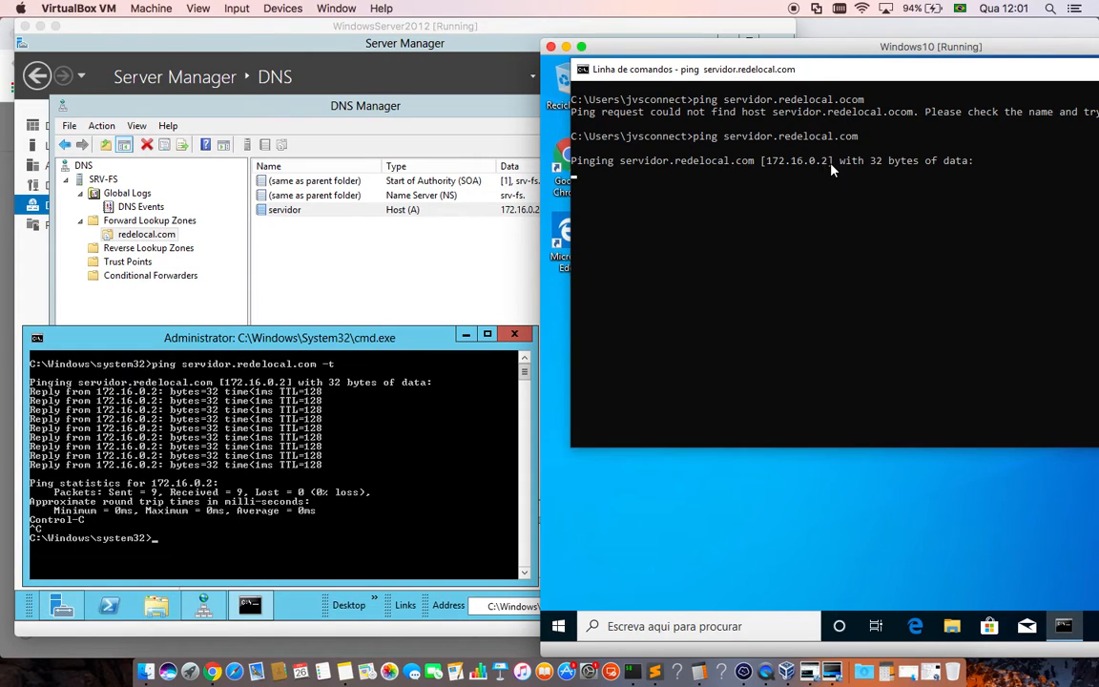
pyautogui.moveTo(828, 164); pyautogui.dragTo(772, 170)
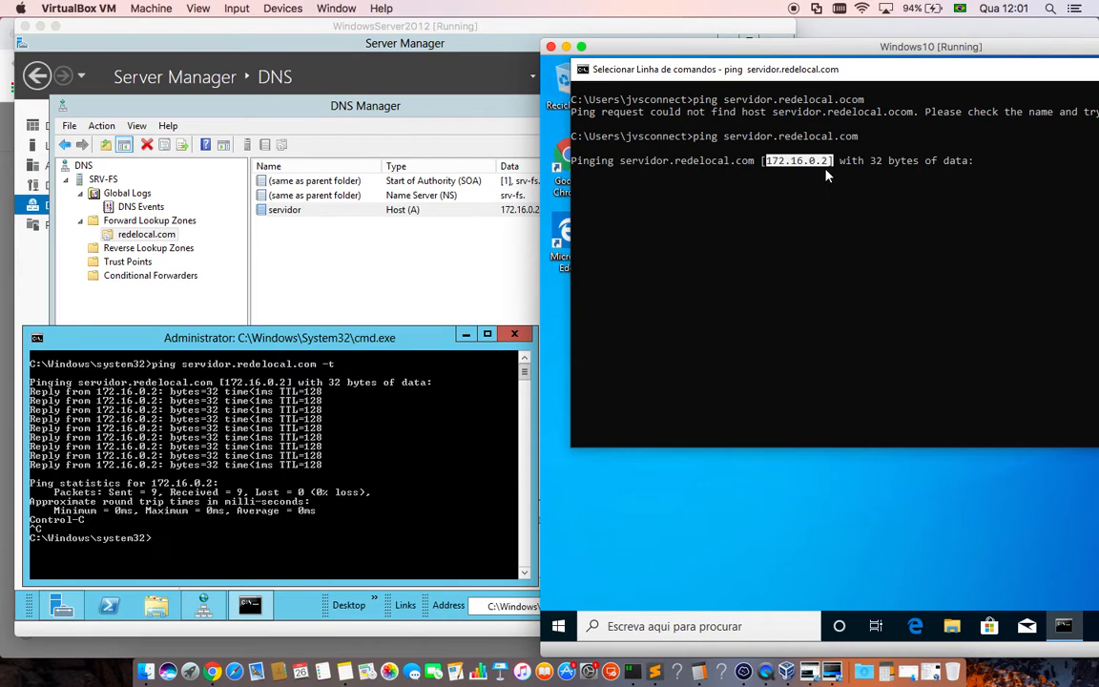
pyautogui.rightClick(780, 199)
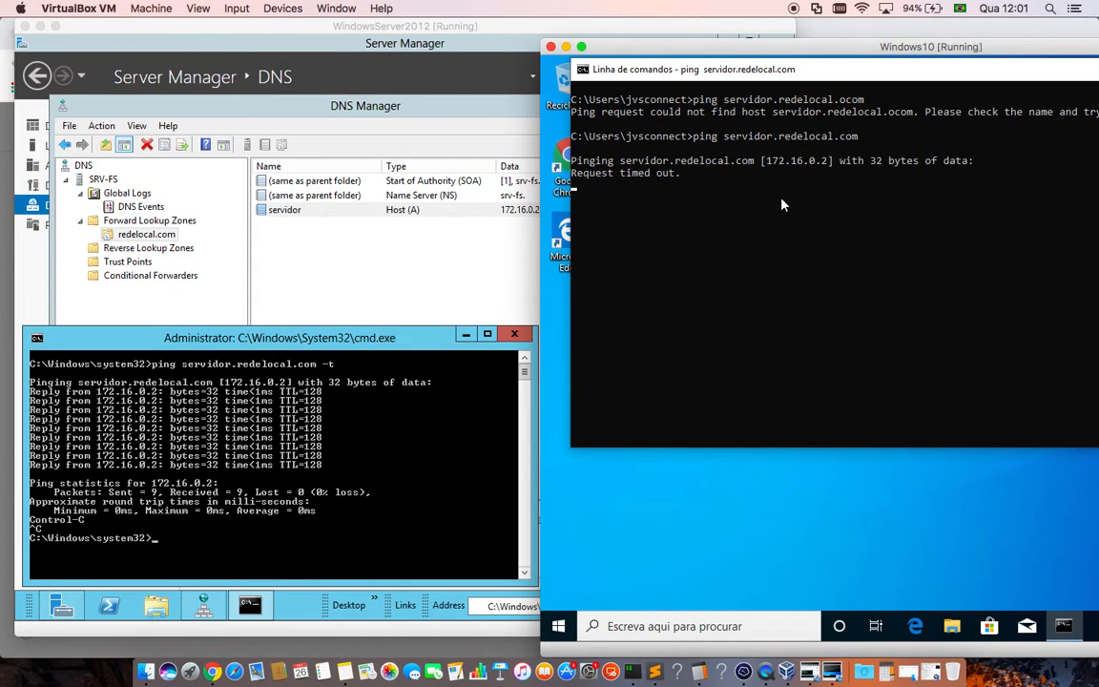
# Step: Stop the client's running ping and ping the short name servidor without the domain suffix
pyautogui.hotkey('ctrl', 'c')
pyautogui.press('Up')
pyautogui.press('BackSpace')
pyautogui.press('BackSpace')
pyautogui.press('BackSpace')
pyautogui.press('BackSpace')
pyautogui.press('BackSpace')
pyautogui.press('BackSpace')
pyautogui.press('BackSpace')
pyautogui.press('BackSpace')
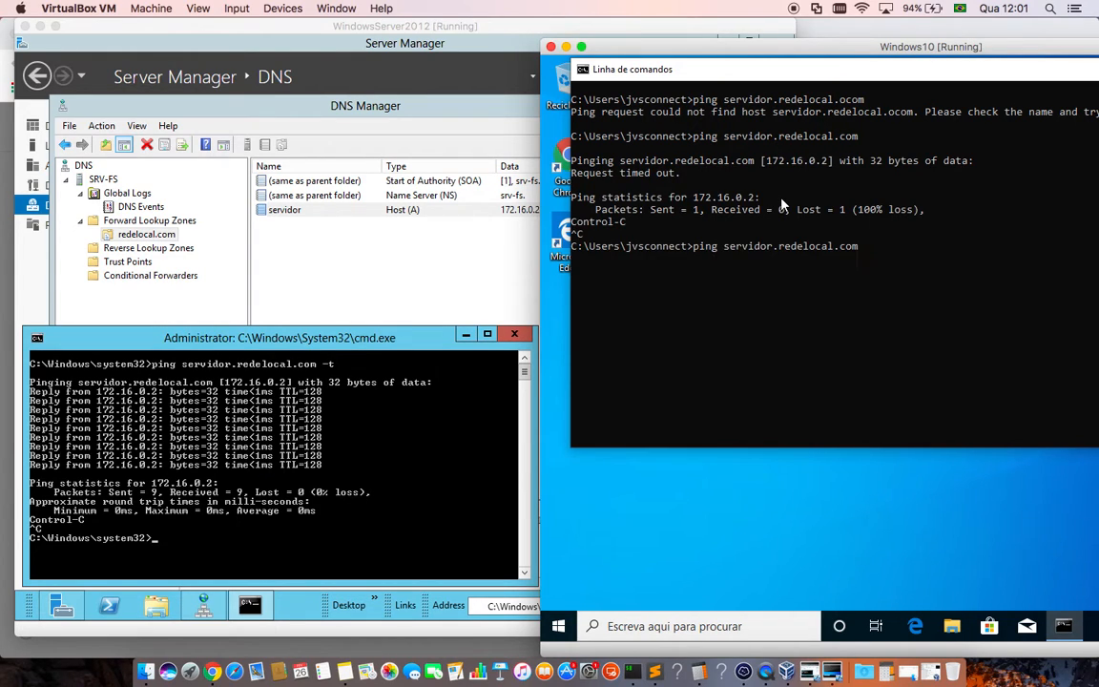
pyautogui.press('BackSpace')
pyautogui.press('BackSpace')
pyautogui.press('BackSpace')
pyautogui.press('BackSpace')
pyautogui.press('BackSpace')
pyautogui.moveTo(973, 160); pyautogui.dragTo(620, 161)
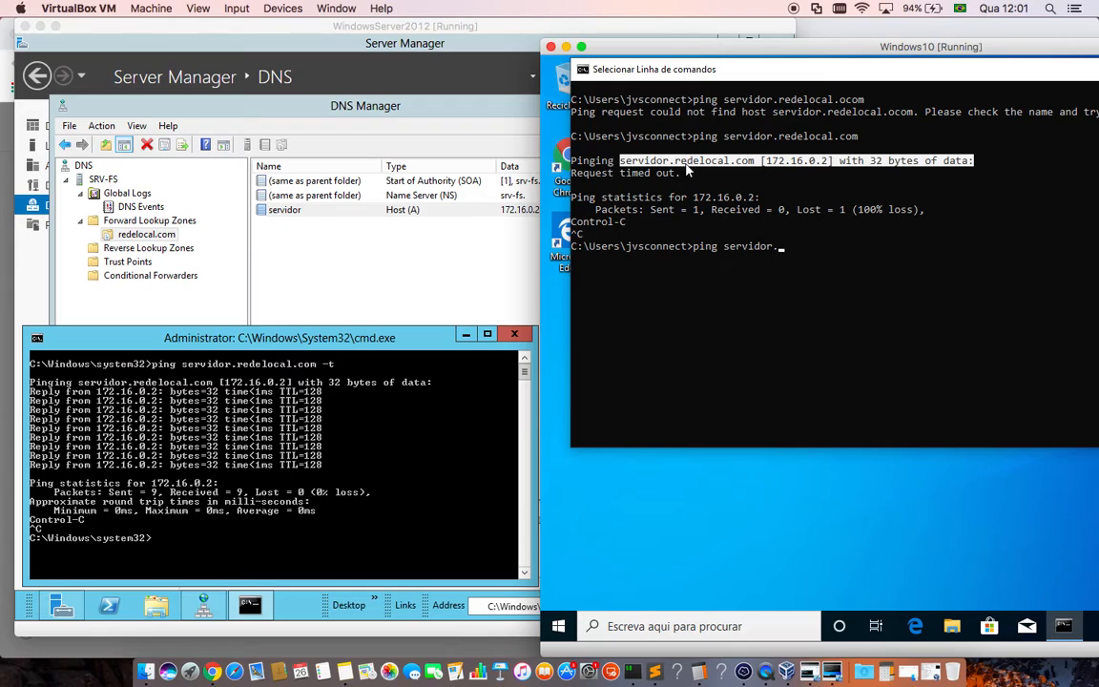
pyautogui.click(830, 148)
pyautogui.press('BackSpace')
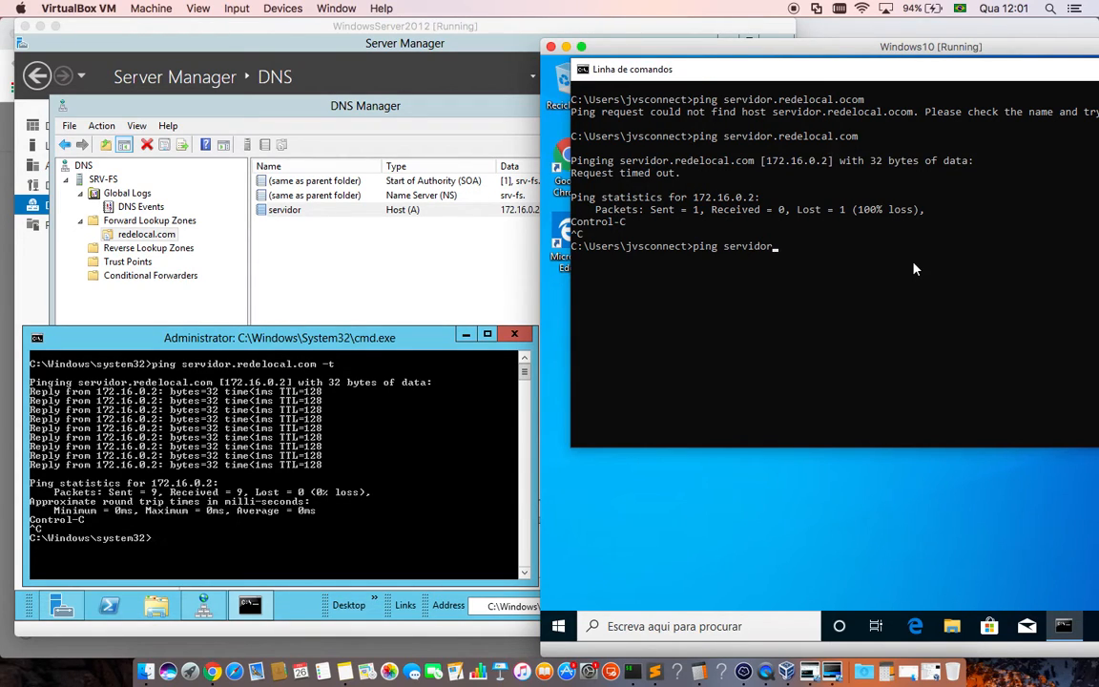
pyautogui.press('Return')
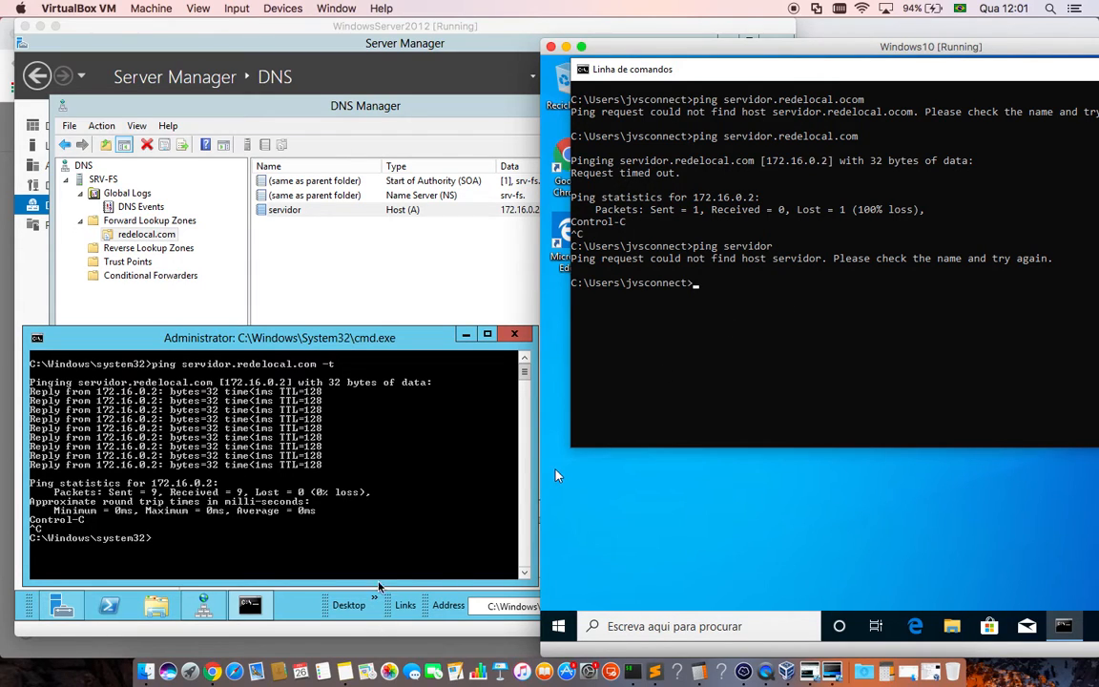
pyautogui.click(769, 331)
pyautogui.click(376, 289)
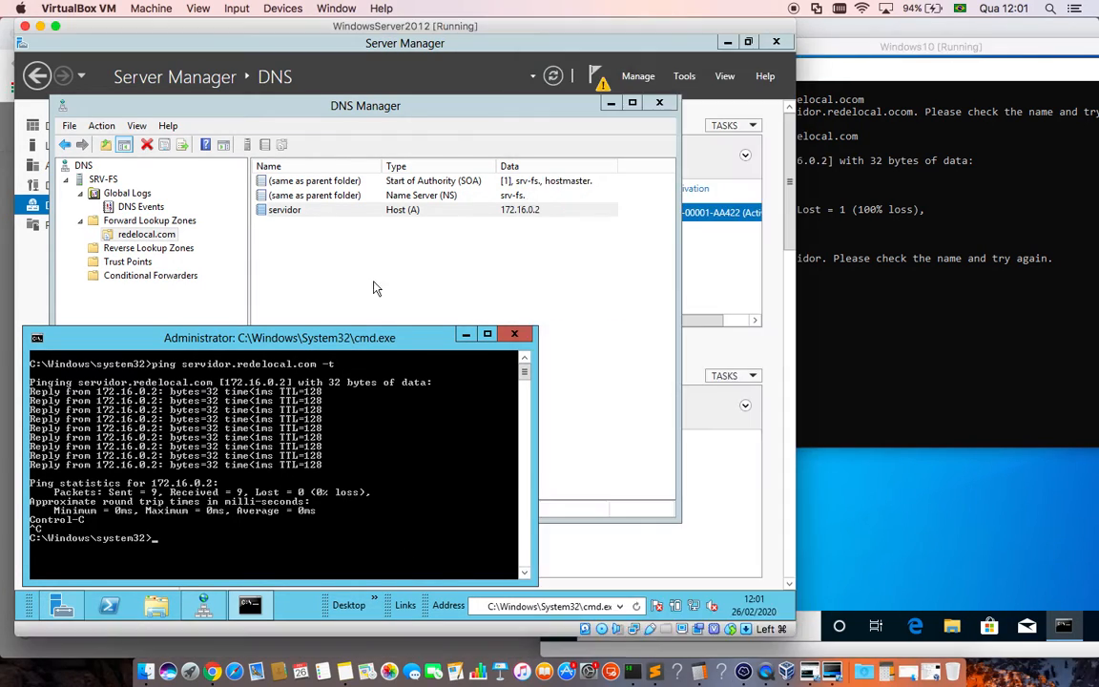
pyautogui.click(552, 607)
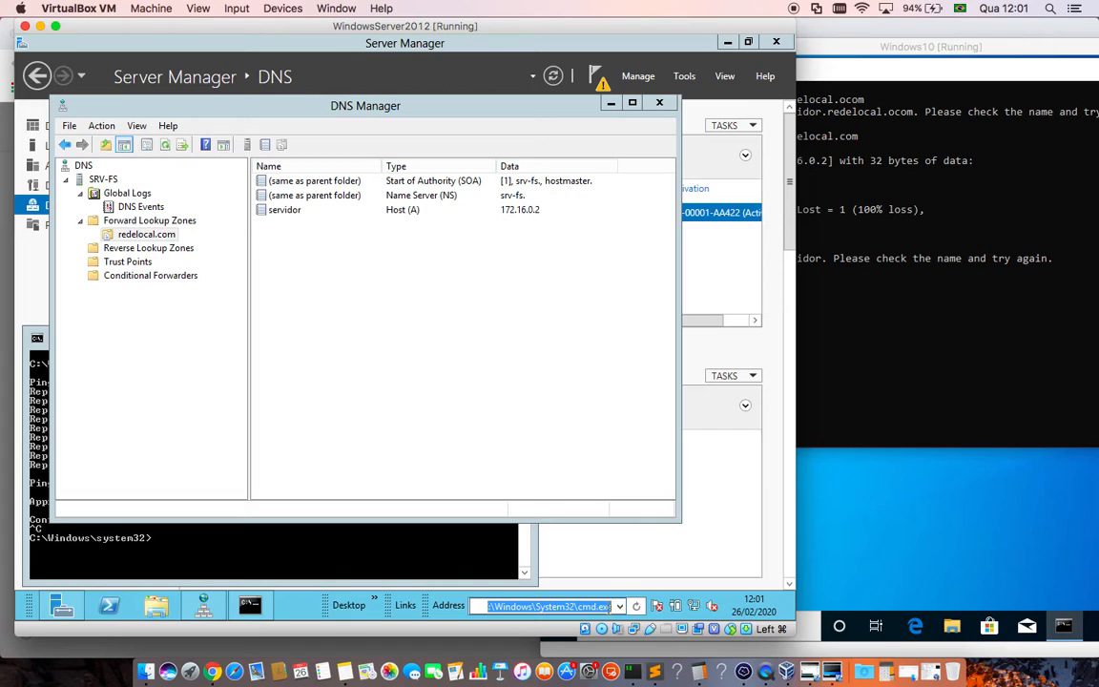
pyautogui.write('p')
pyautogui.press('BackSpace')
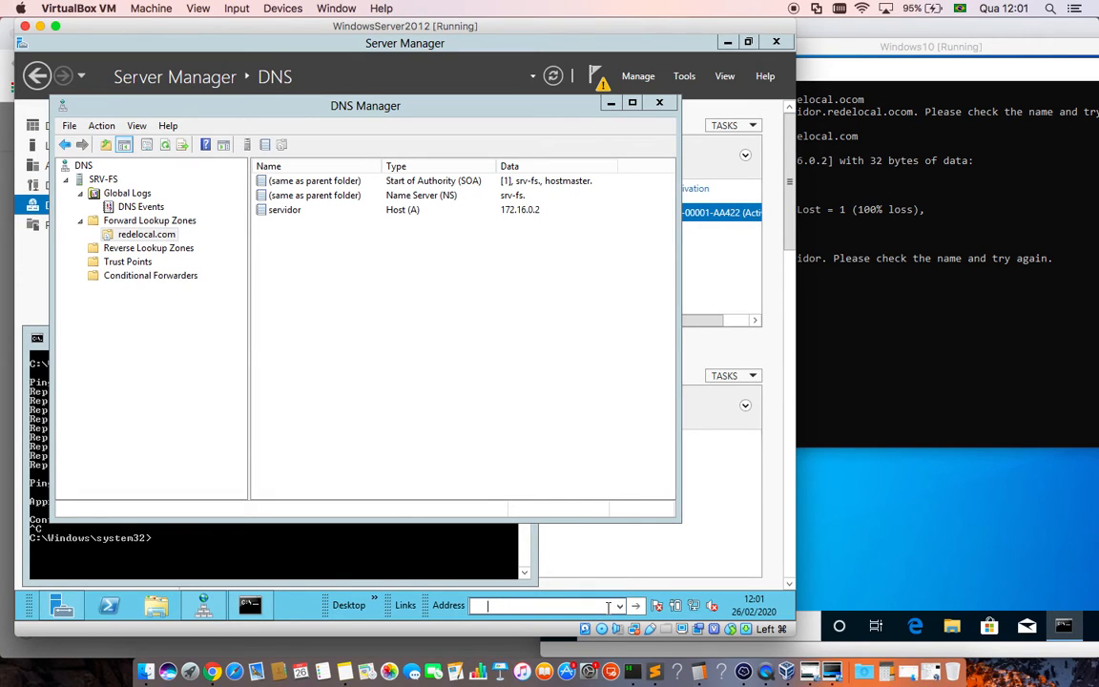
# Step: On the server, open Manage for Computer from File Explorer and show the Local Server properties in Server Manager
pyautogui.click(155, 609)
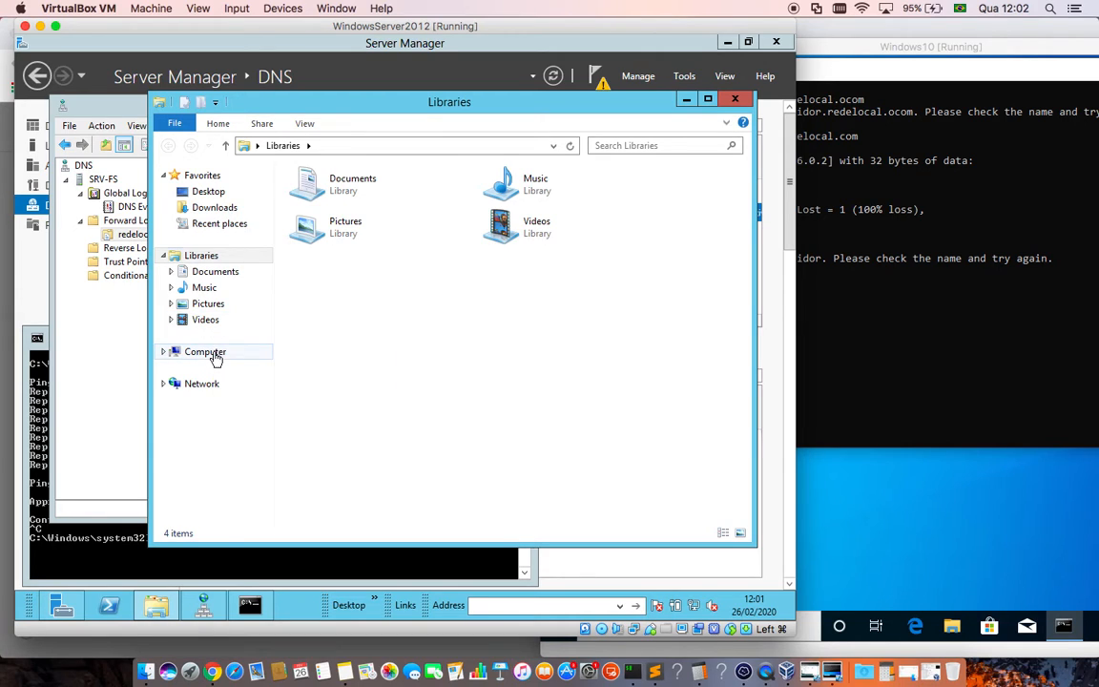
pyautogui.rightClick(217, 356)
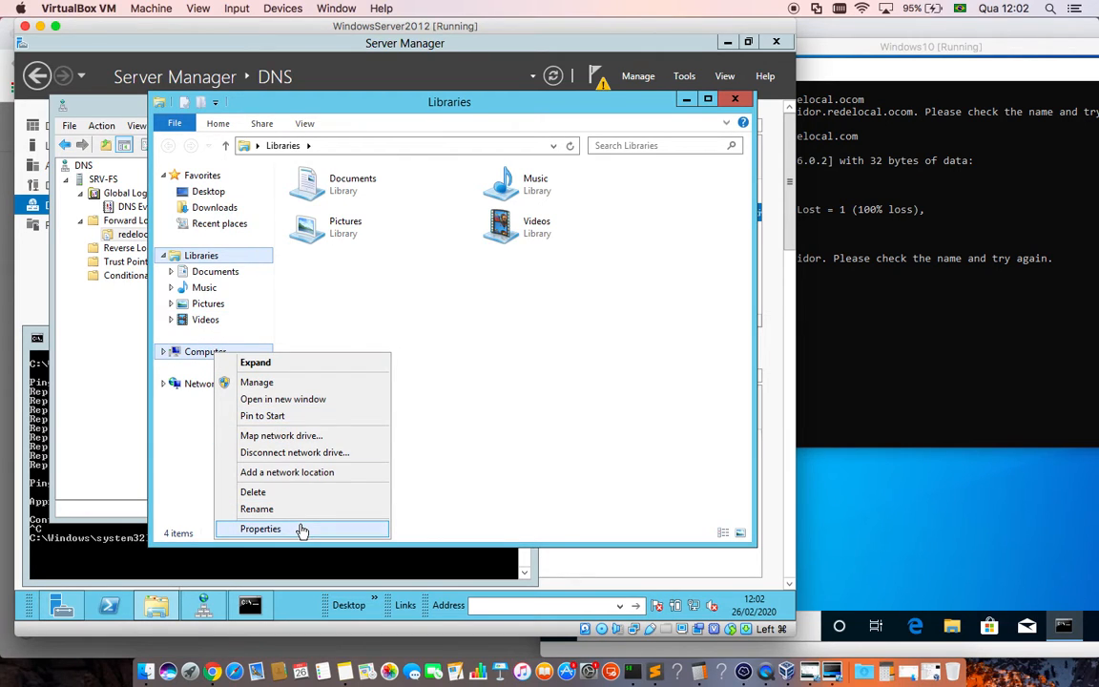
pyautogui.click(277, 384)
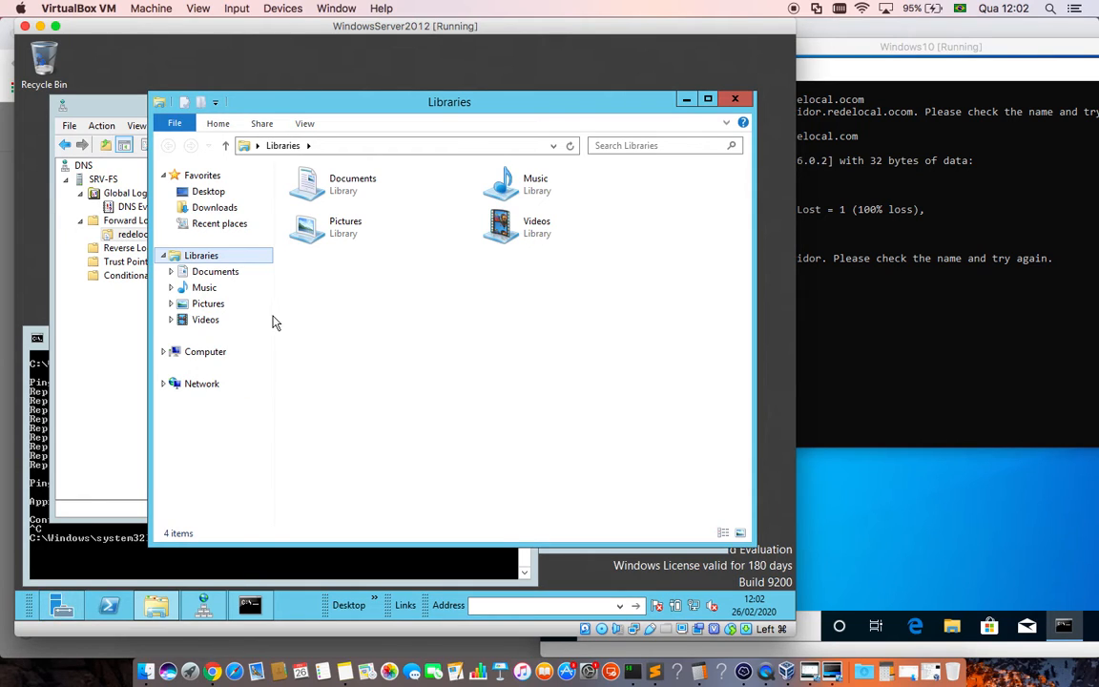
pyautogui.click(62, 605)
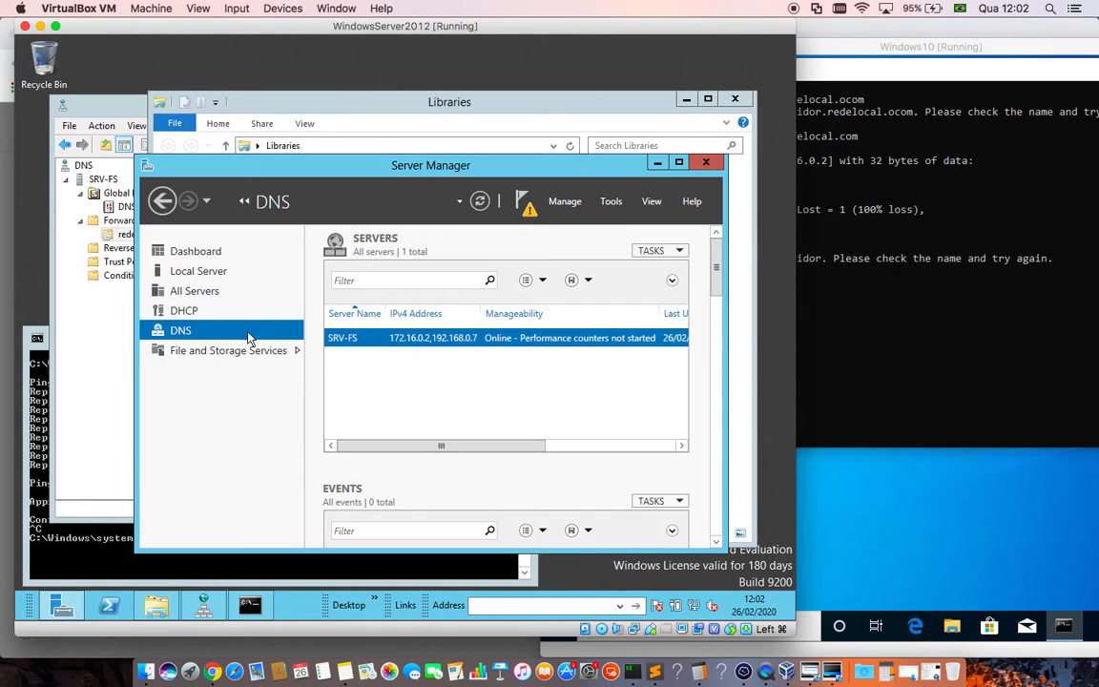
pyautogui.click(195, 271)
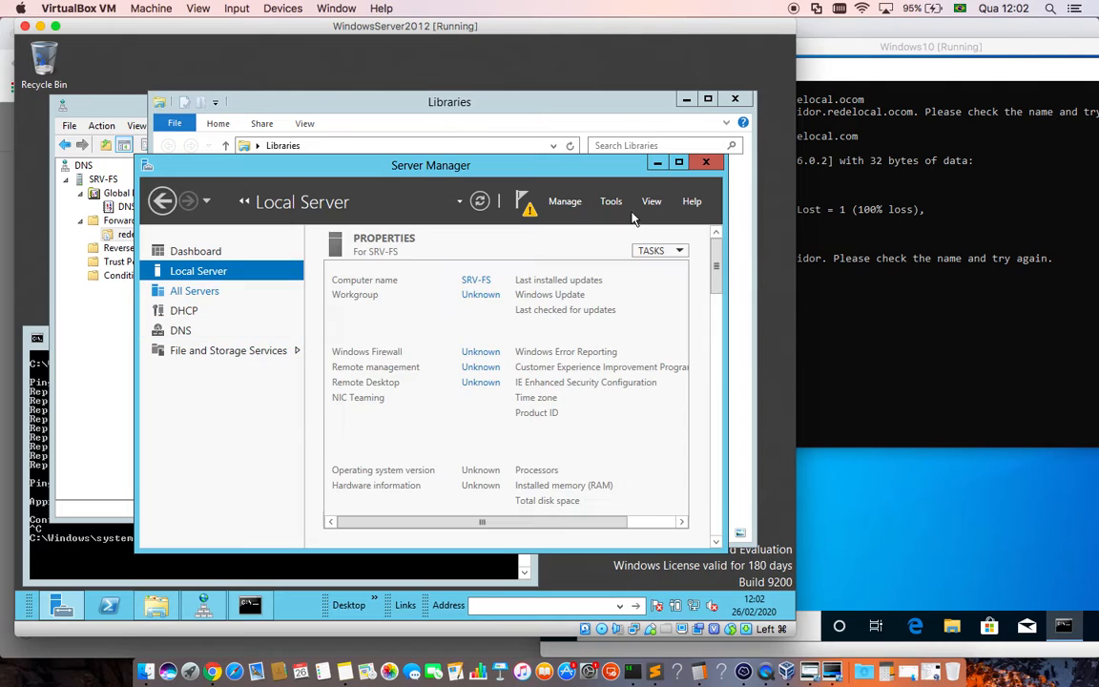
pyautogui.click(711, 162)
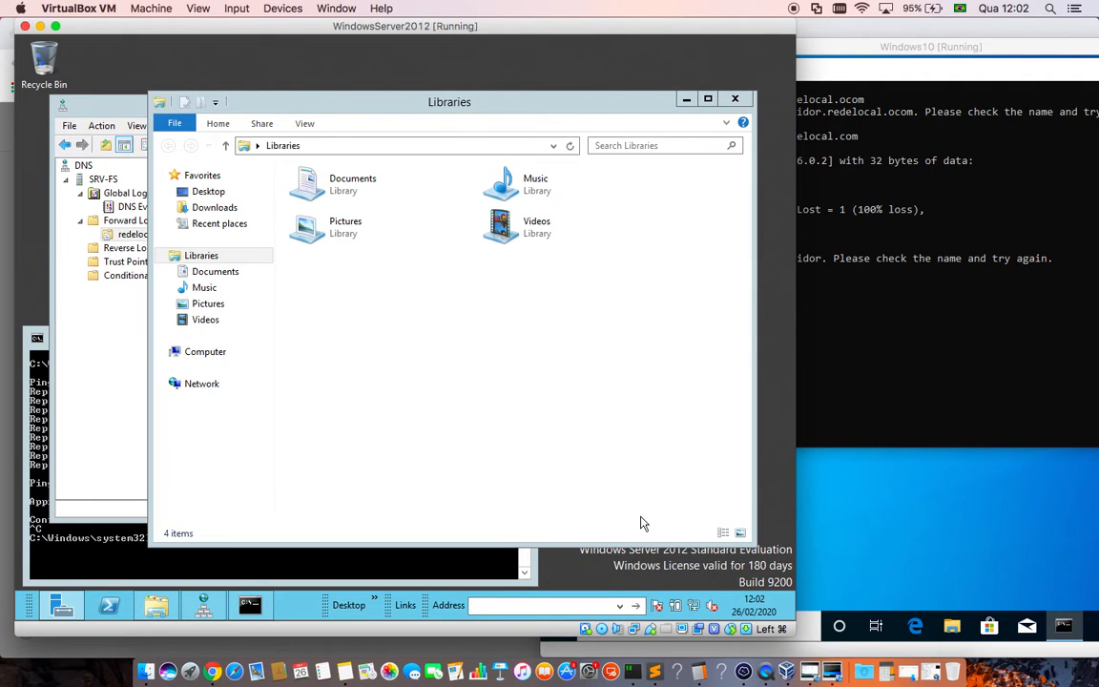
pyautogui.click(557, 607)
pyautogui.click(164, 609)
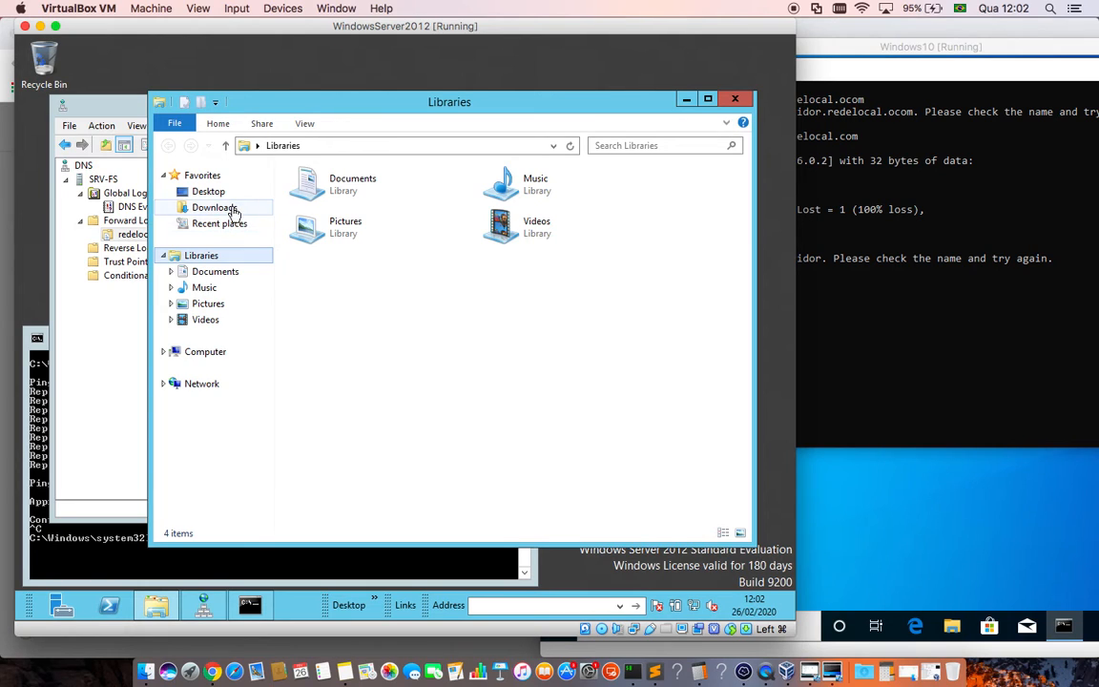
pyautogui.click(219, 354)
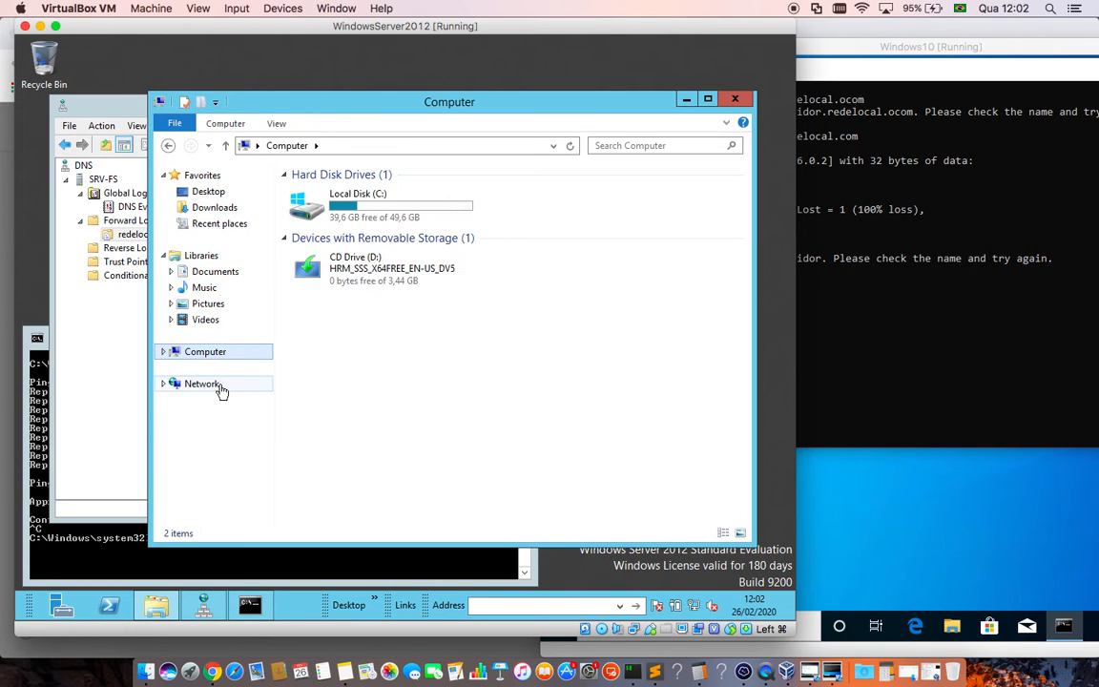
pyautogui.click(339, 145)
pyautogui.write('pai')
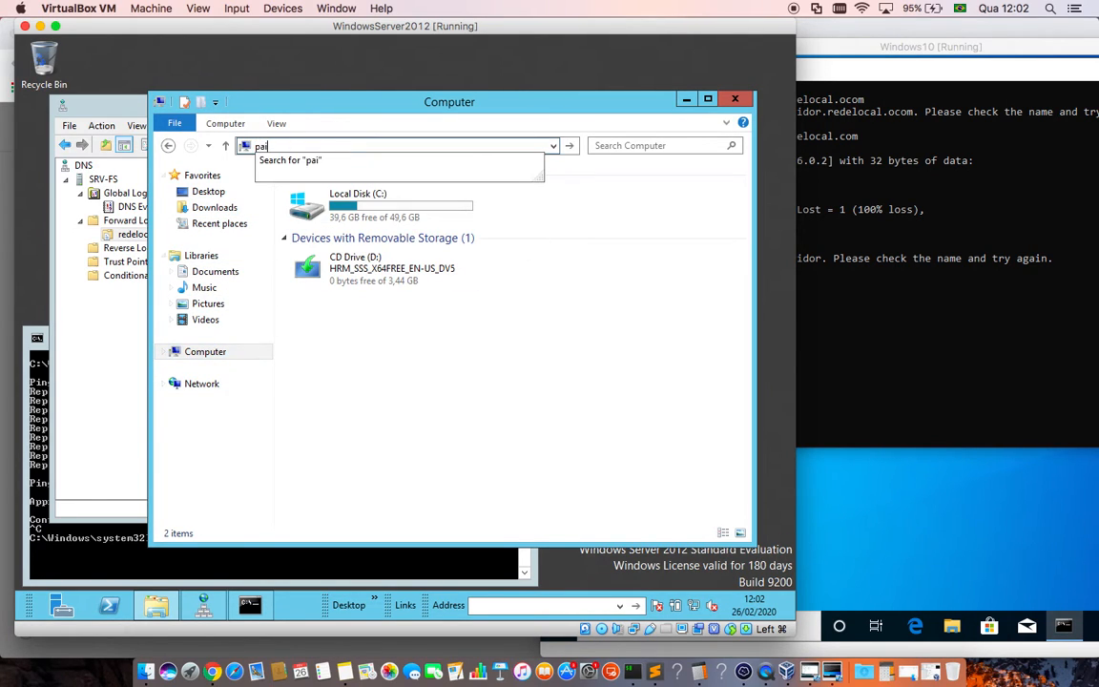
pyautogui.write('nel')
pyautogui.press('Escape')
pyautogui.click(734, 100)
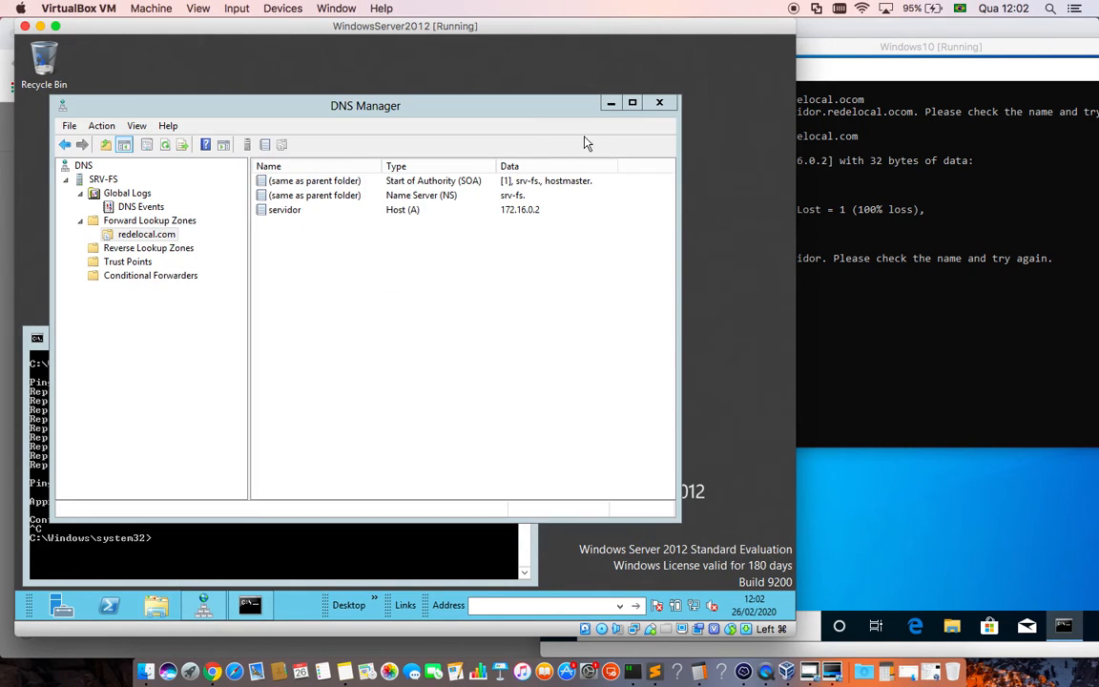
pyautogui.click(201, 613)
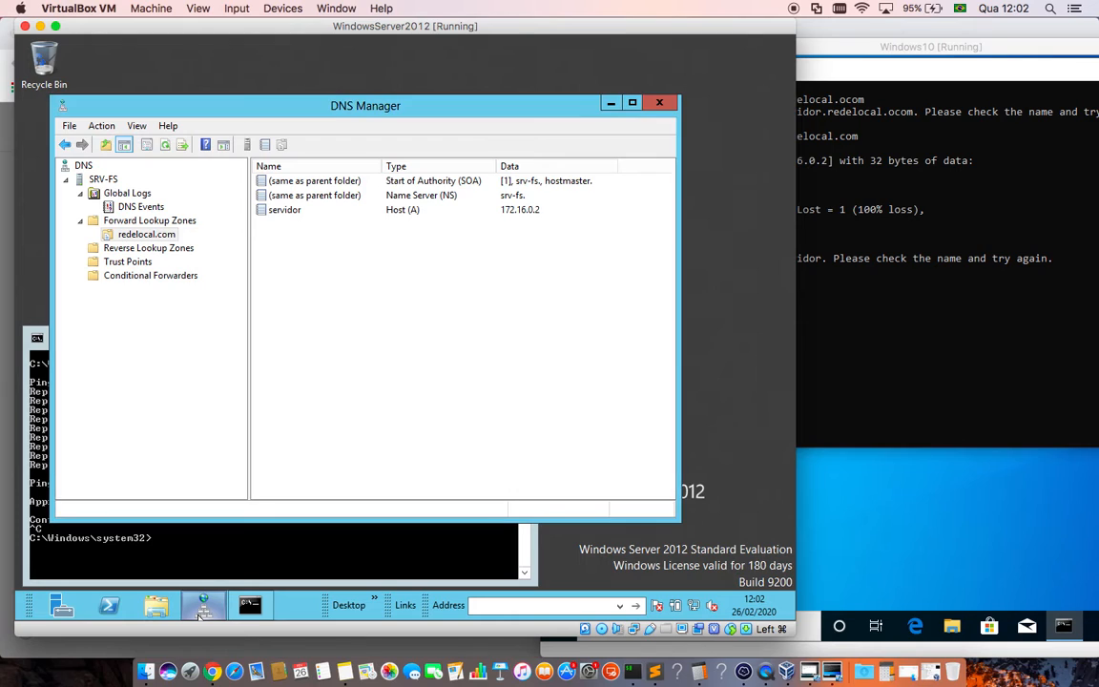
pyautogui.click(168, 614)
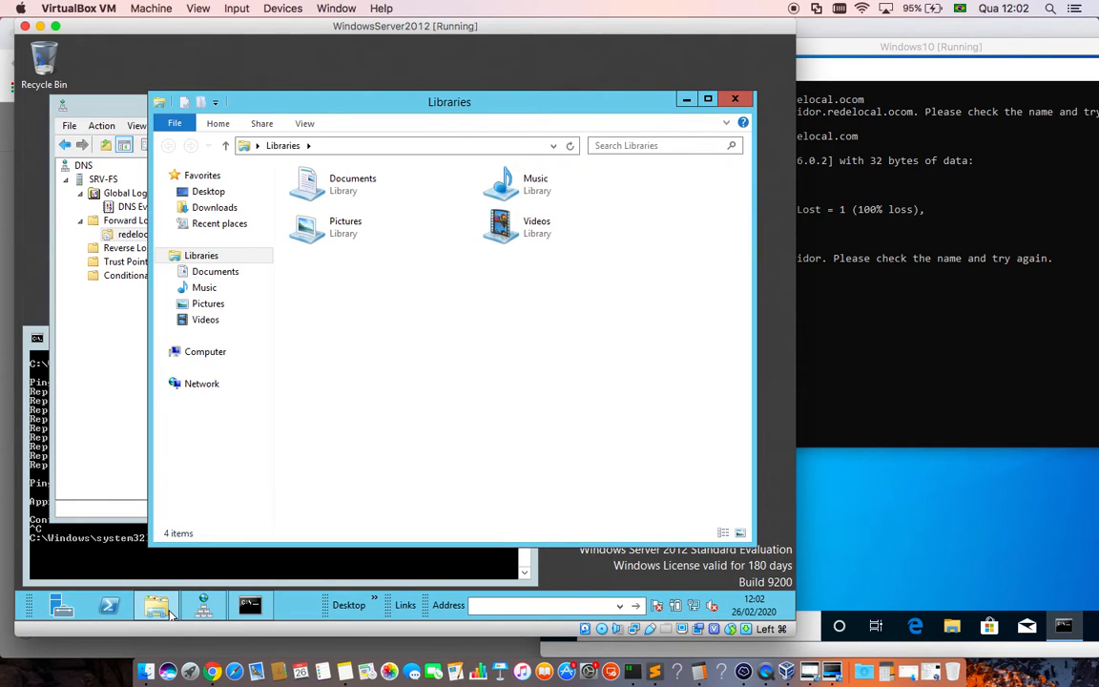
pyautogui.click(205, 352)
pyautogui.click(379, 145)
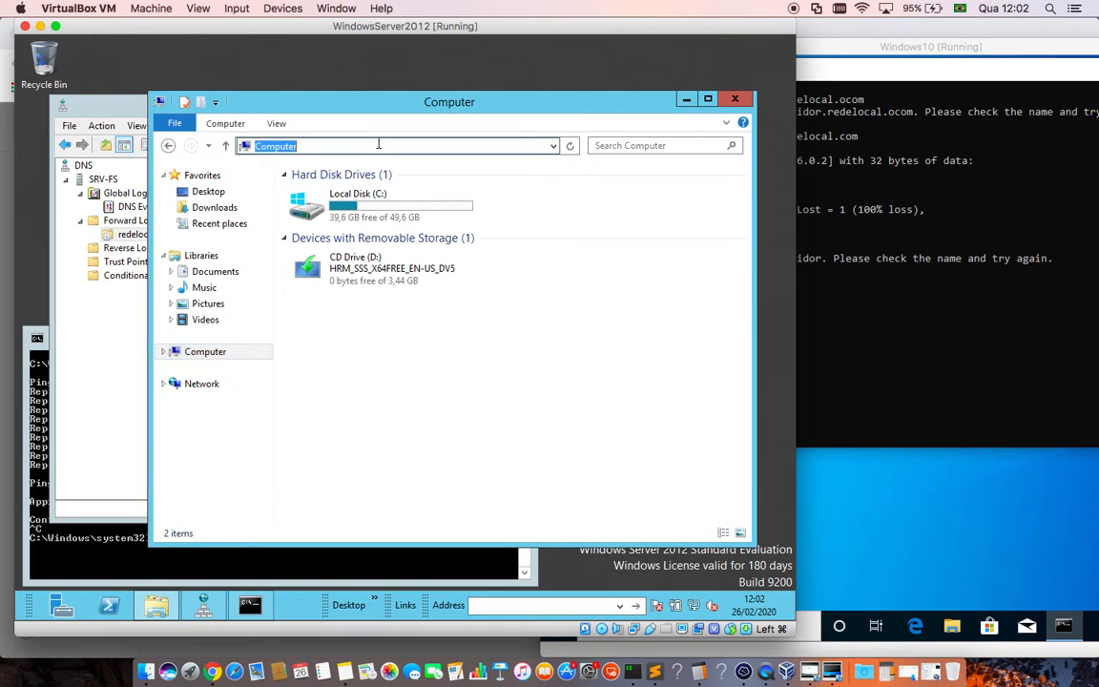
pyautogui.write('painel')
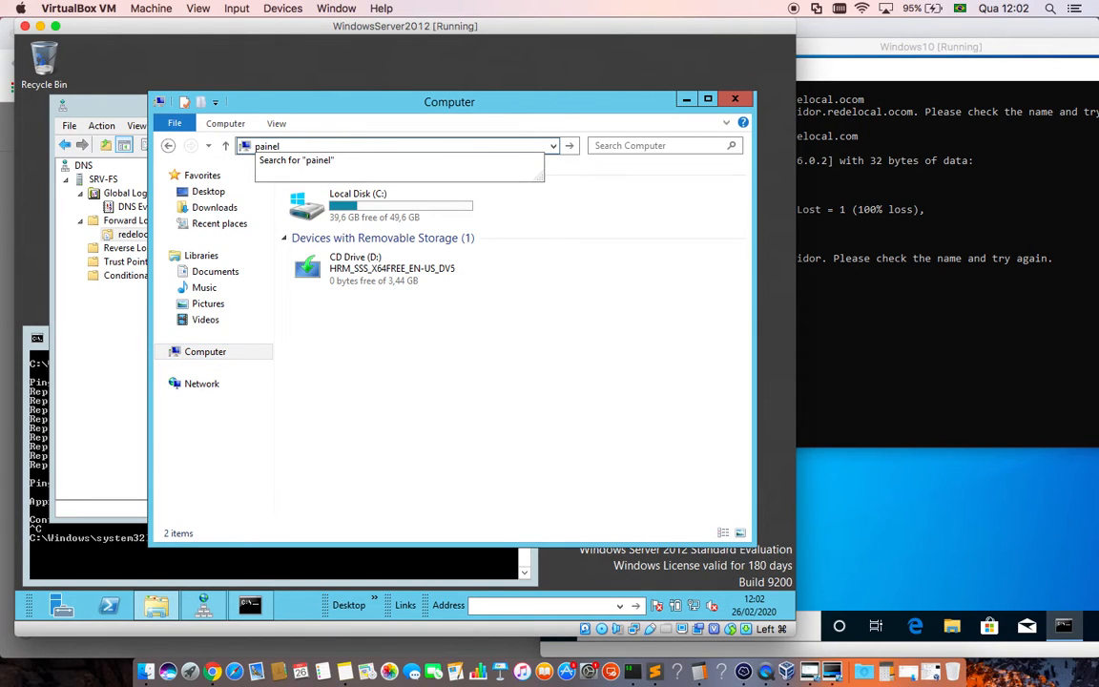
pyautogui.press('BackSpace')
pyautogui.press('BackSpace')
pyautogui.press('BackSpace')
pyautogui.press('BackSpace')
pyautogui.press('BackSpace')
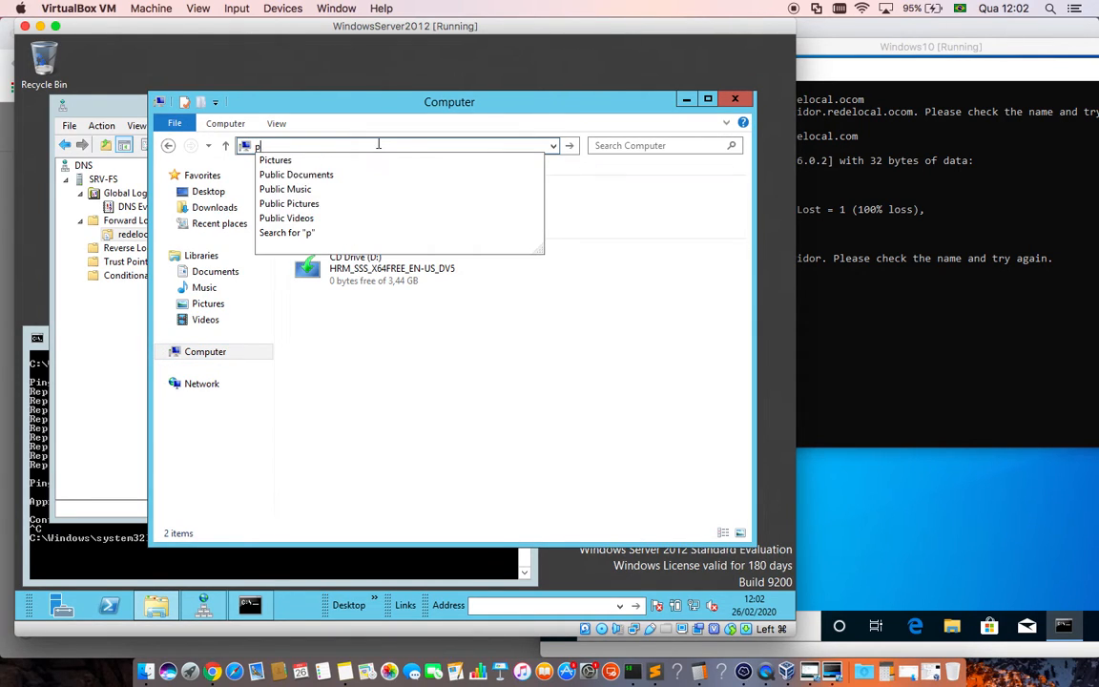
pyautogui.press('Escape')
pyautogui.press('Escape')
pyautogui.click(735, 99)
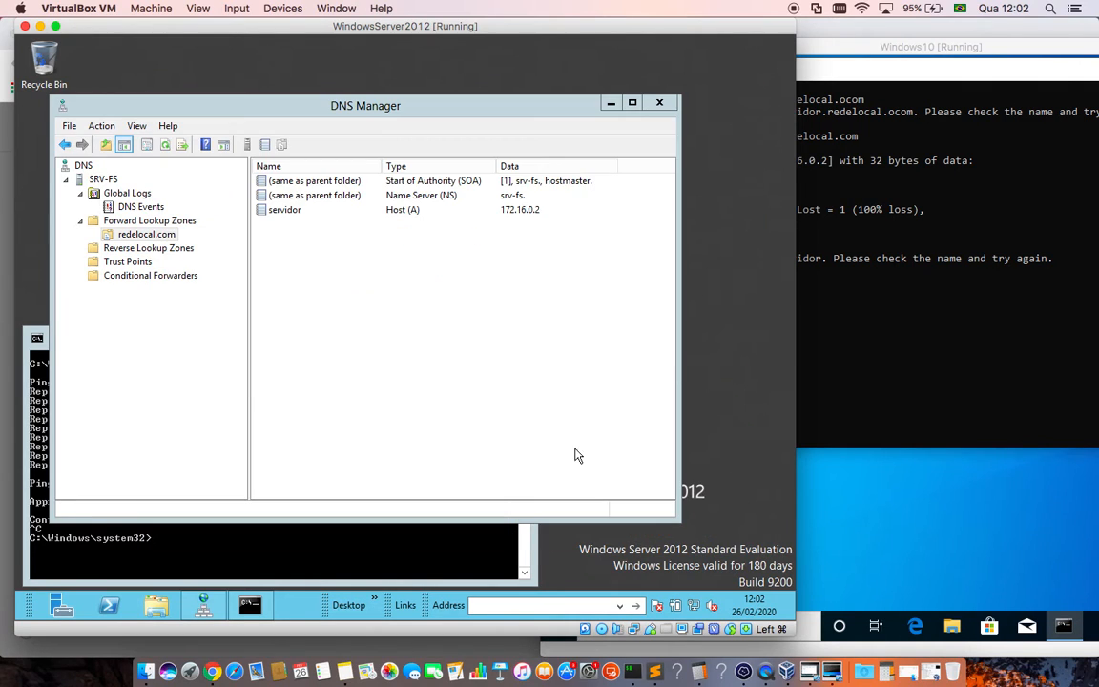
# Step: Reopen Server Manager on the server and filter the All Servers list for firewall
pyautogui.click(64, 608)
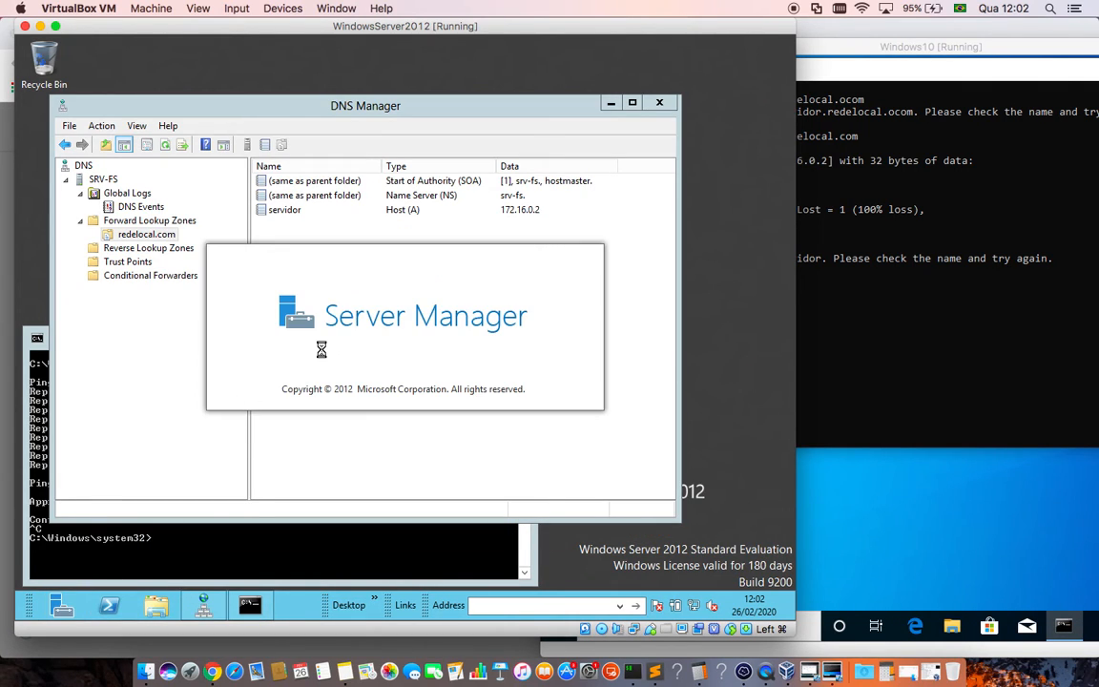
pyautogui.click(91, 197)
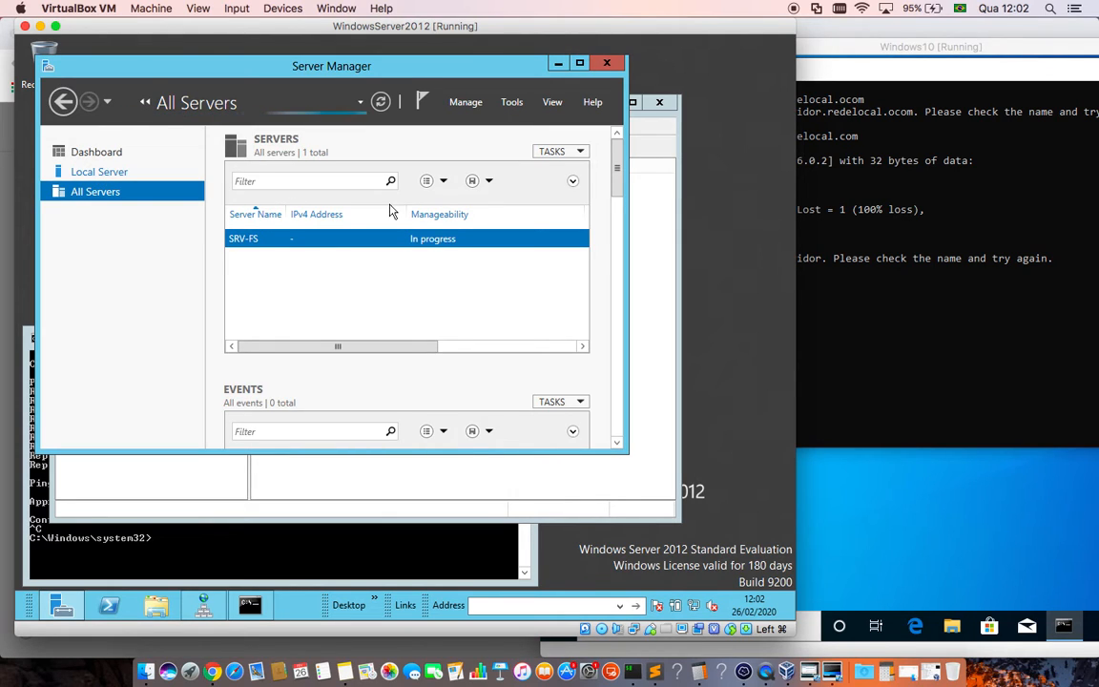
pyautogui.click(344, 181)
pyautogui.write('fire')
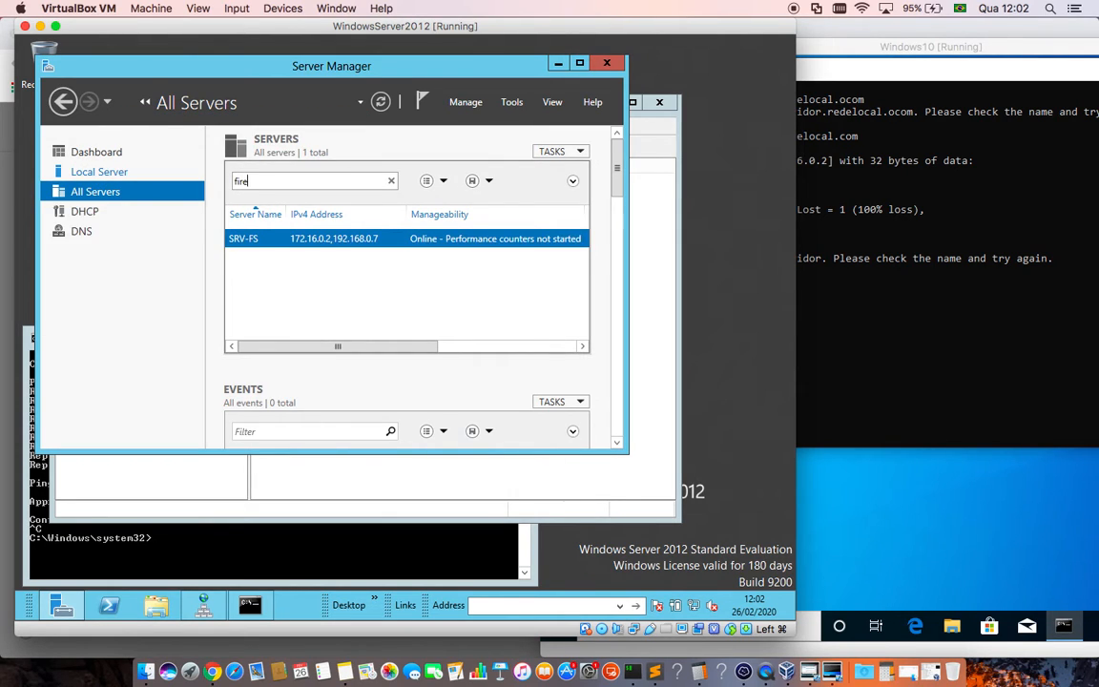
pyautogui.write('wall')
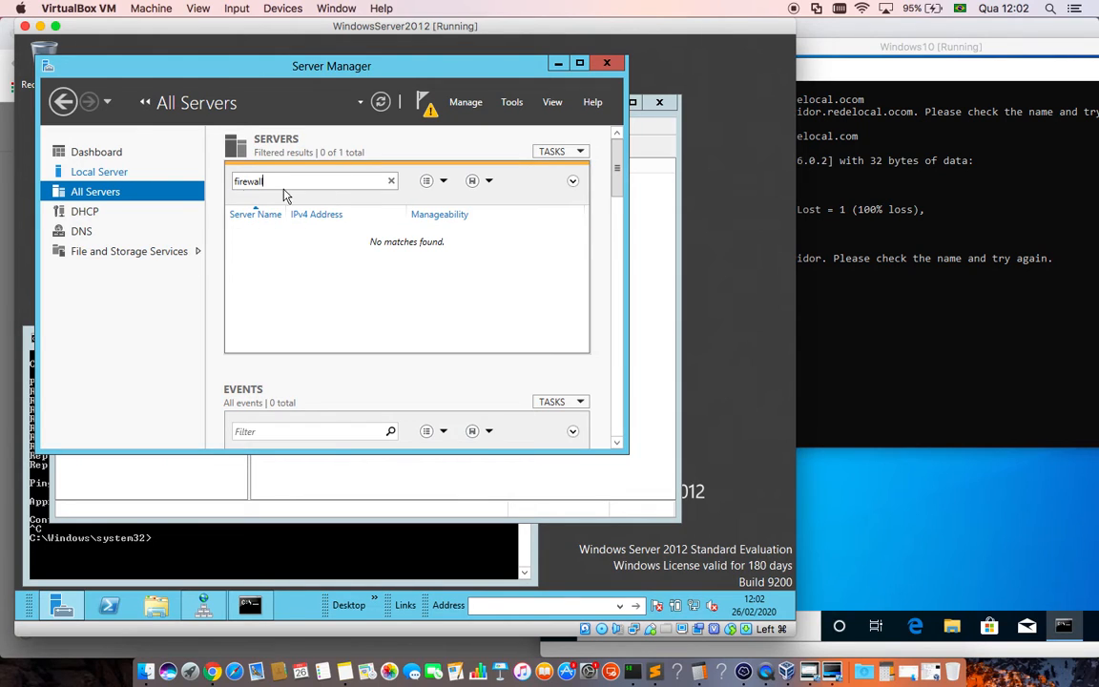
# Step: Open Windows Firewall with Advanced Security from Server Manager's administrative tools
pyautogui.click(105, 171)
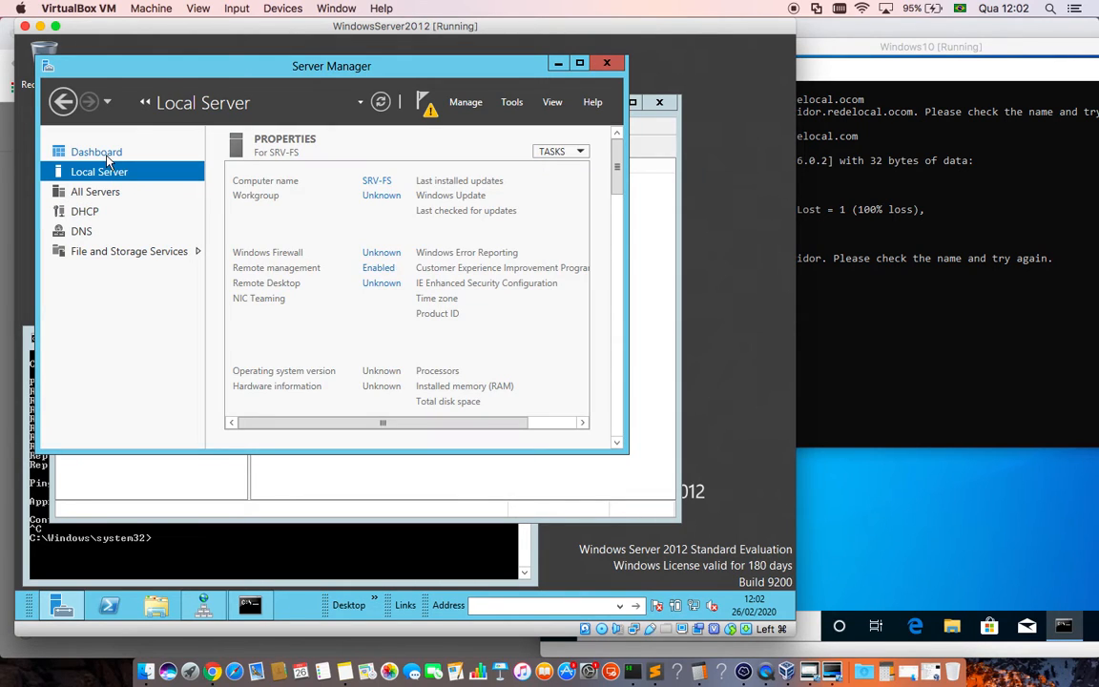
pyautogui.click(100, 153)
pyautogui.moveTo(616, 171); pyautogui.dragTo(548, 130)
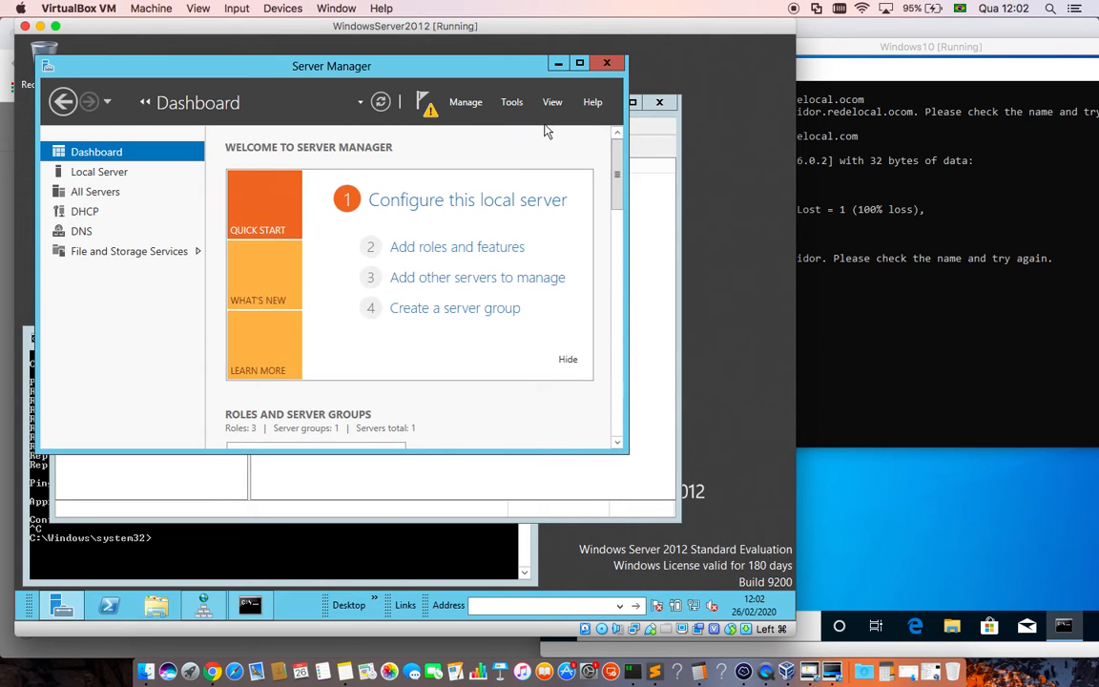
pyautogui.click(512, 104)
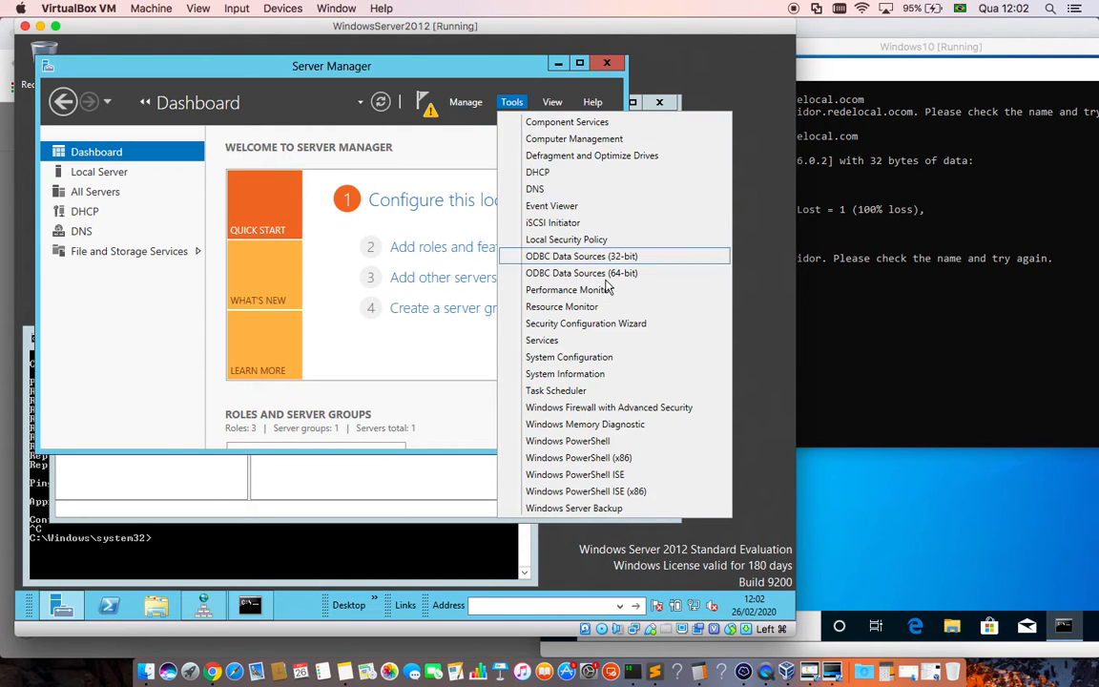
pyautogui.click(661, 413)
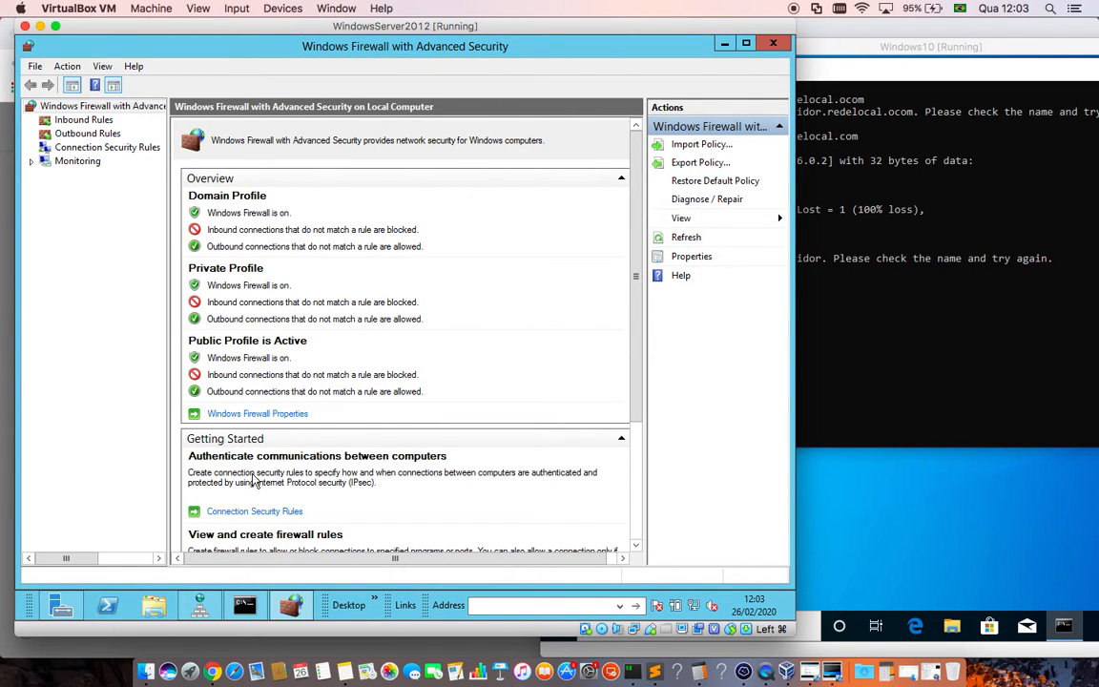
# Step: Open the Windows Firewall properties, check the profiles and set the private profile's firewall state to Off
pyautogui.click(258, 414)
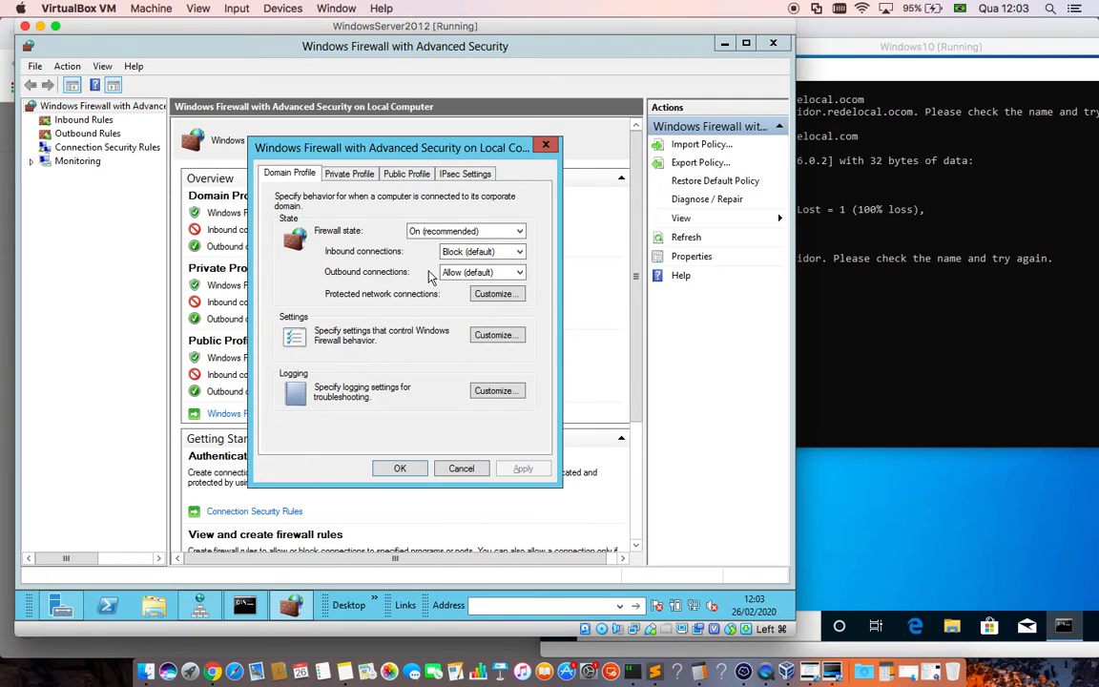
pyautogui.click(349, 175)
pyautogui.click(398, 173)
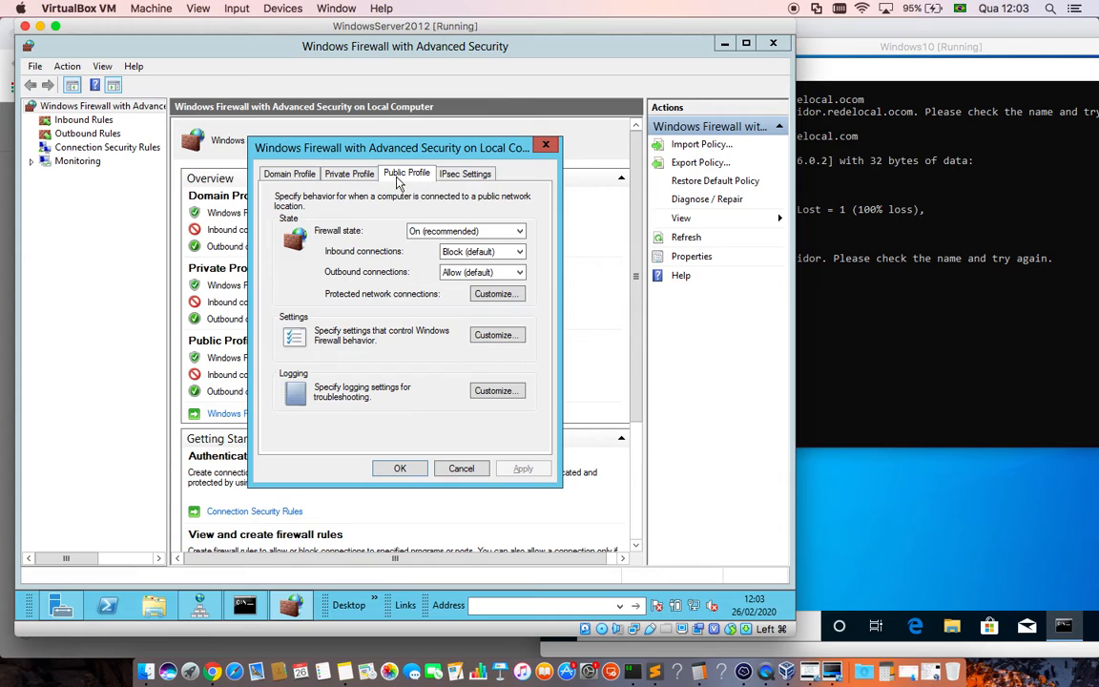
pyautogui.click(336, 176)
pyautogui.click(443, 231)
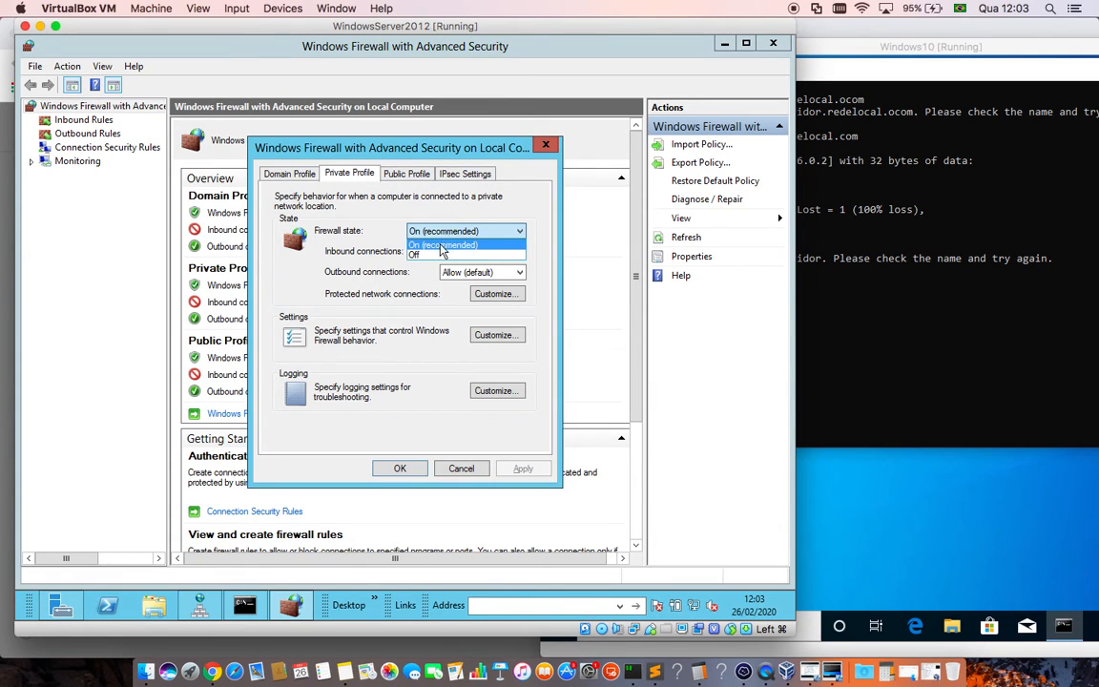
pyautogui.click(441, 256)
# Step: Set the firewall state to Off for the public and domain profiles, apply the changes and minimize the firewall window
pyautogui.click(409, 173)
pyautogui.click(468, 231)
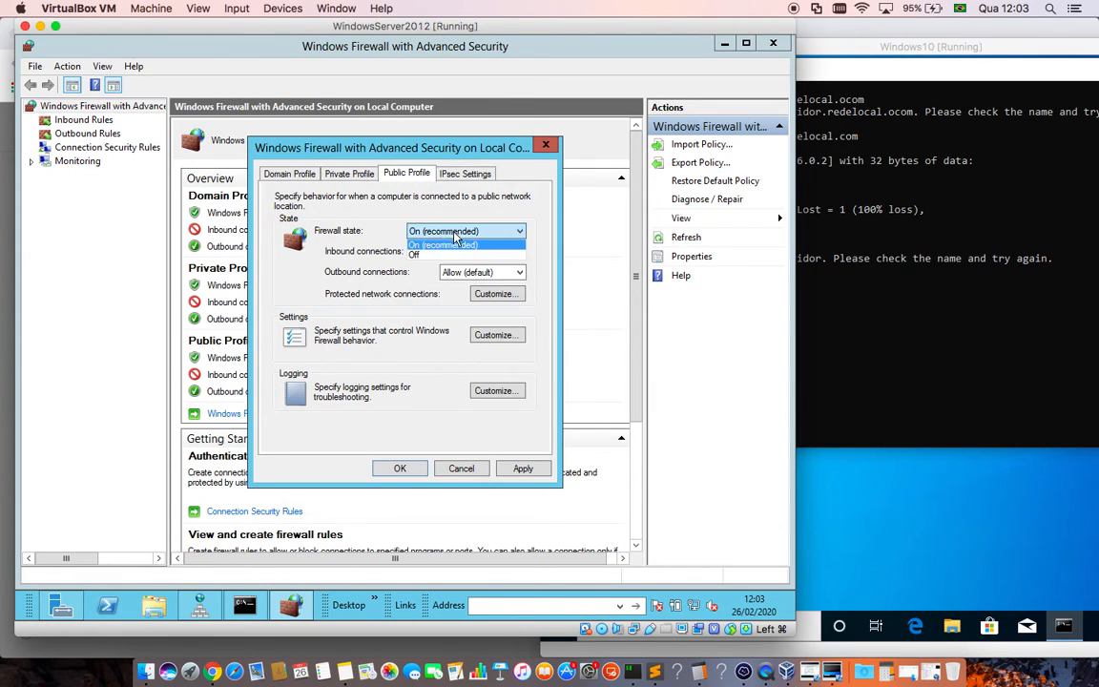
pyautogui.click(441, 255)
pyautogui.click(275, 171)
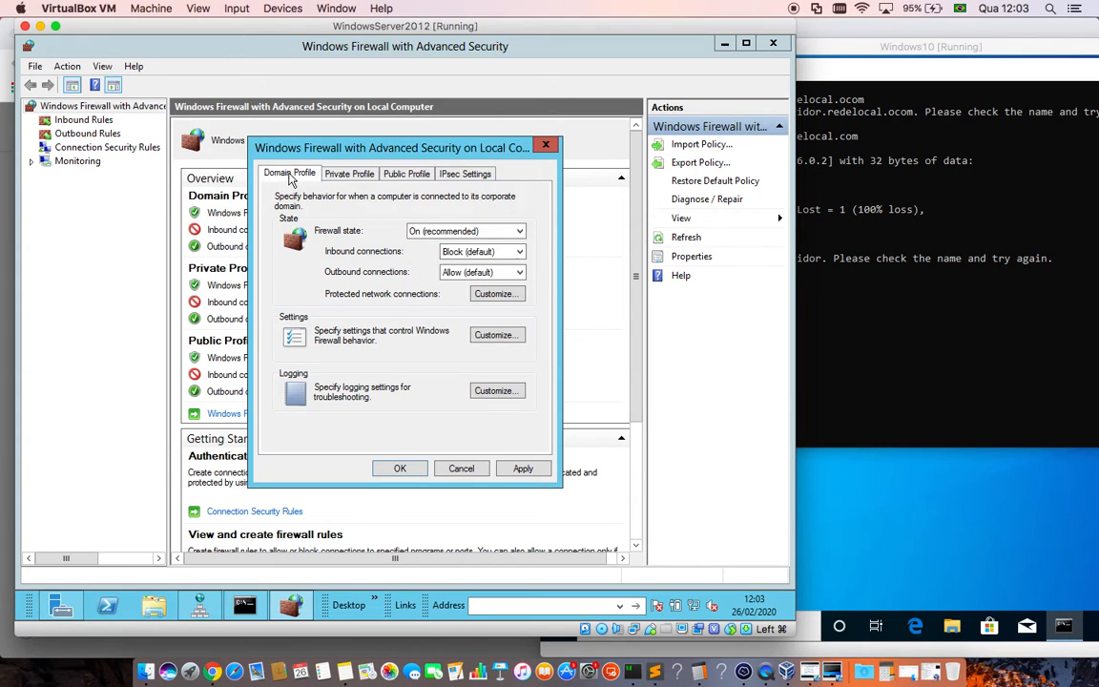
pyautogui.click(461, 235)
pyautogui.click(417, 254)
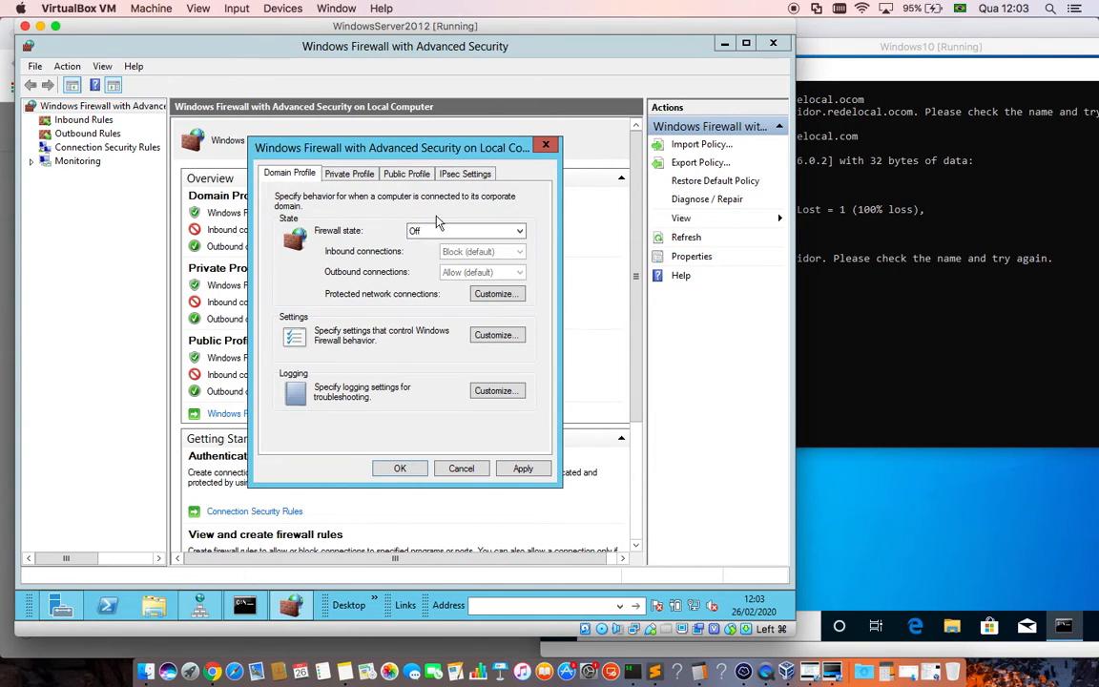
pyautogui.click(520, 472)
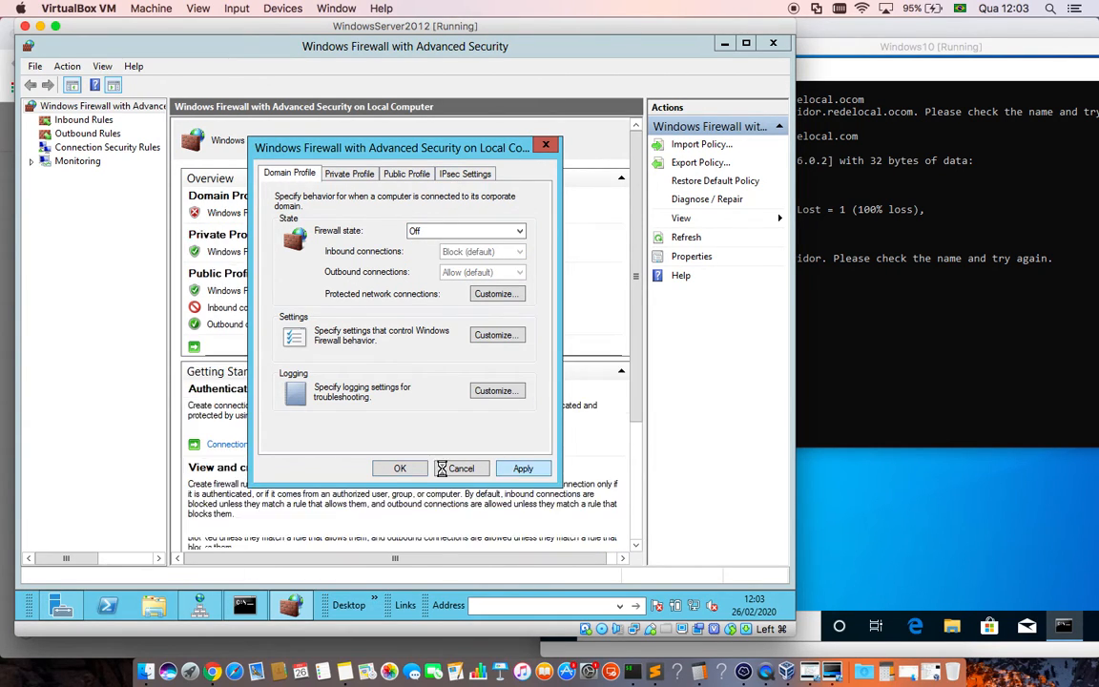
pyautogui.click(400, 470)
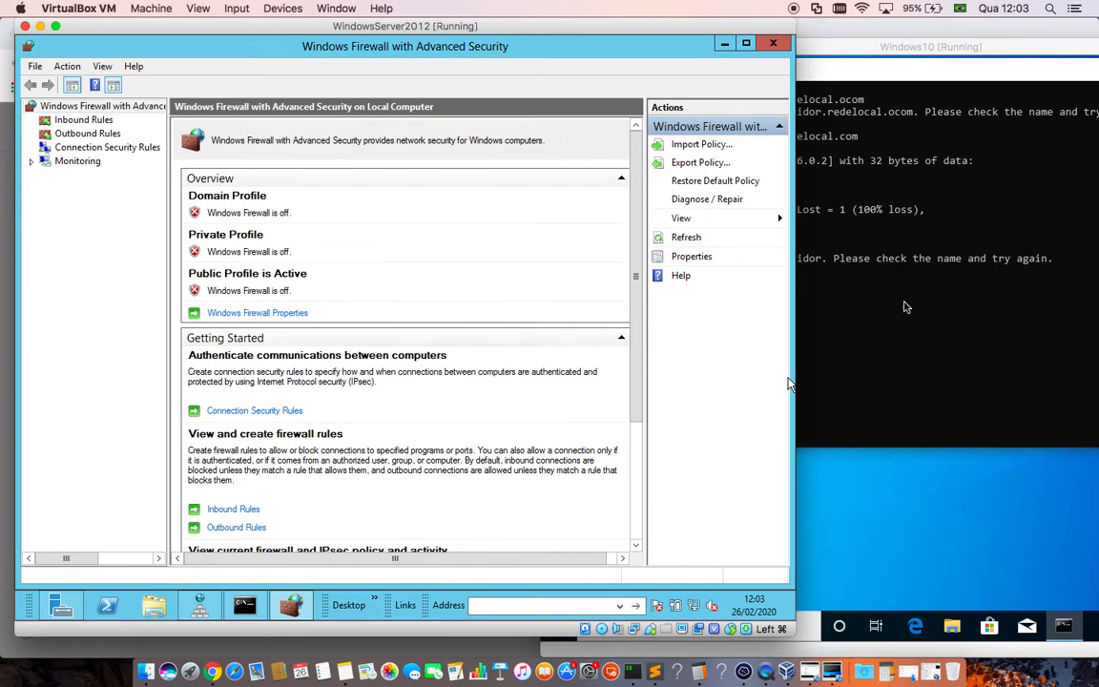
pyautogui.click(724, 43)
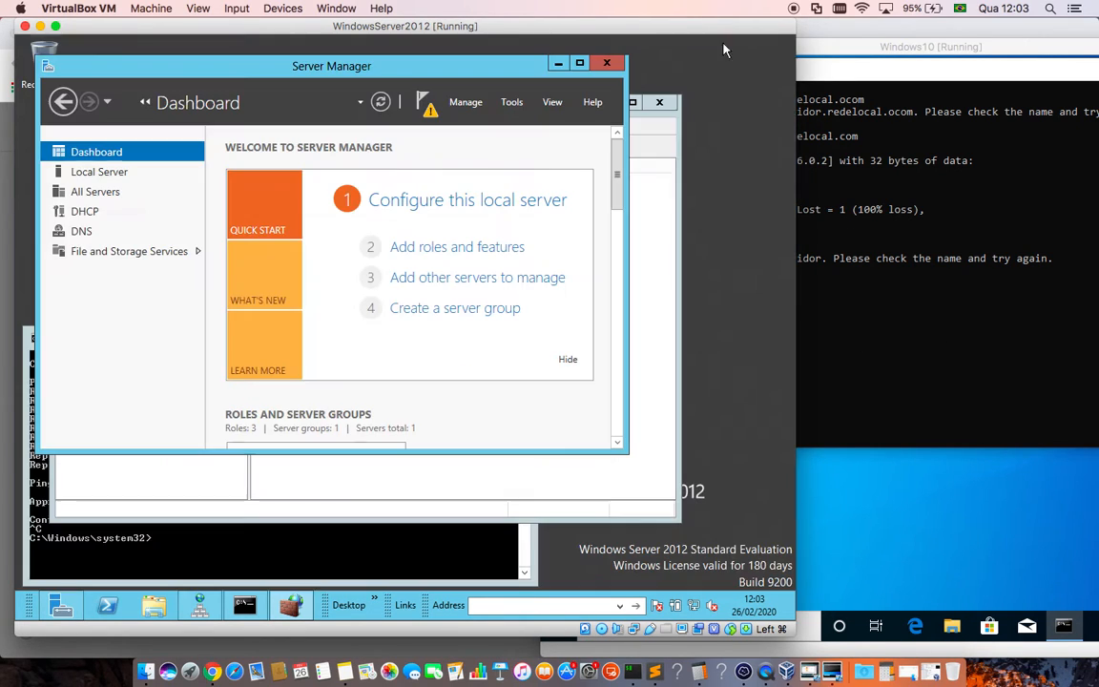
# Step: Switch to the Windows 10 client and examine the earlier servidor.redelocal.com ping command and the address it resolved to
pyautogui.click(940, 309)
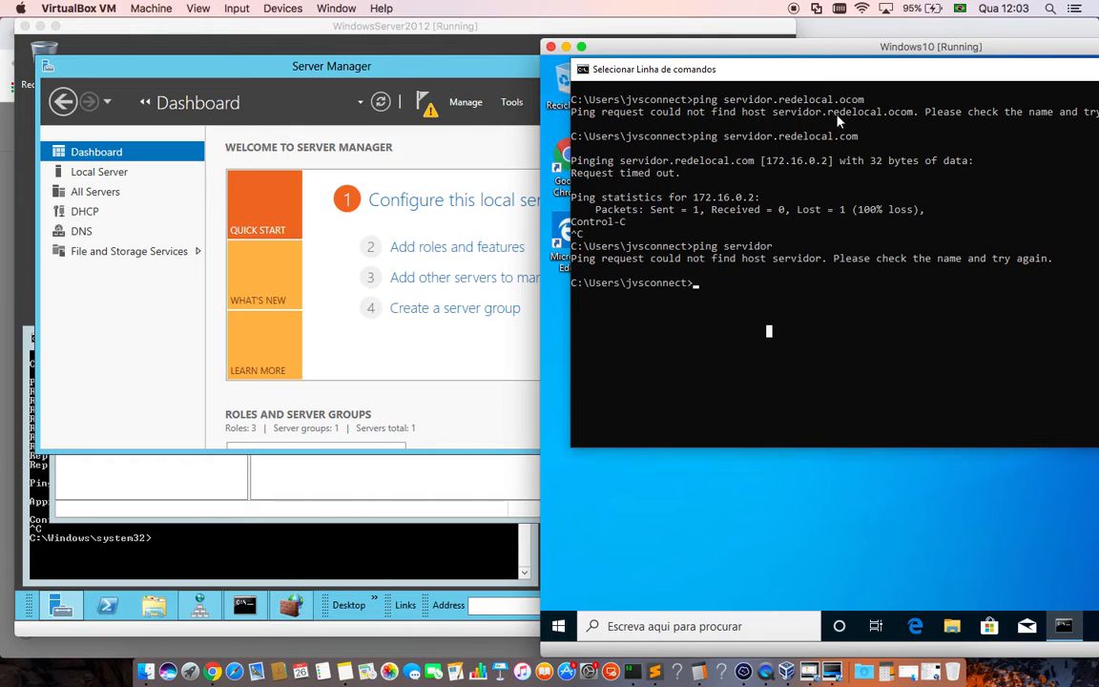
pyautogui.moveTo(715, 138); pyautogui.dragTo(858, 138)
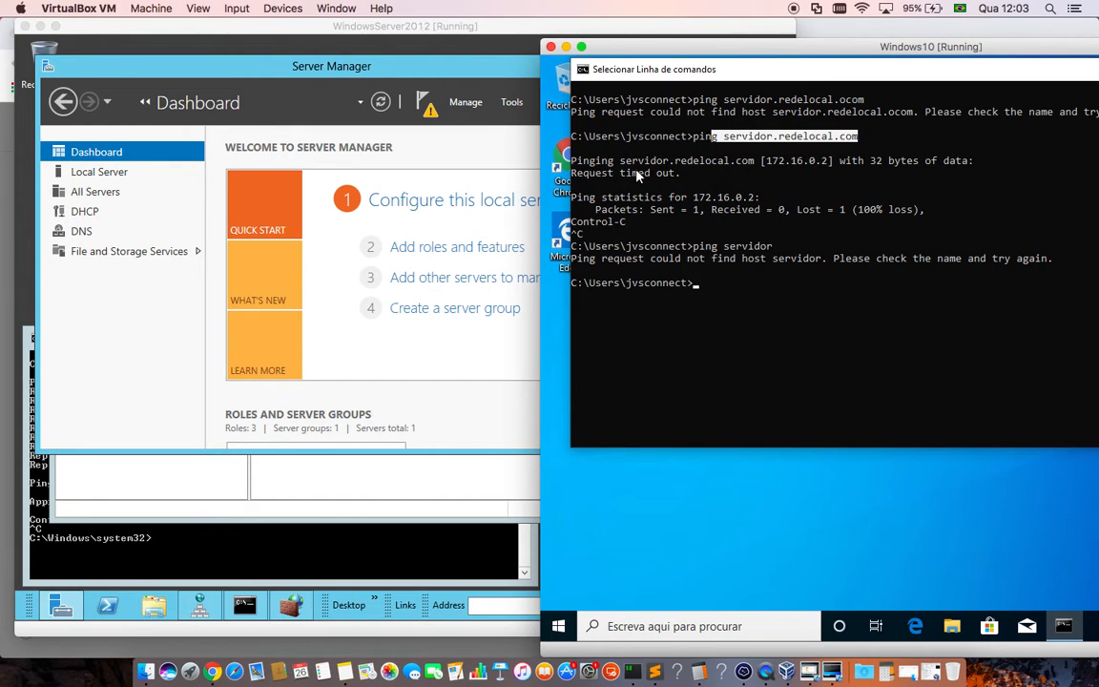
pyautogui.moveTo(617, 160); pyautogui.dragTo(833, 164)
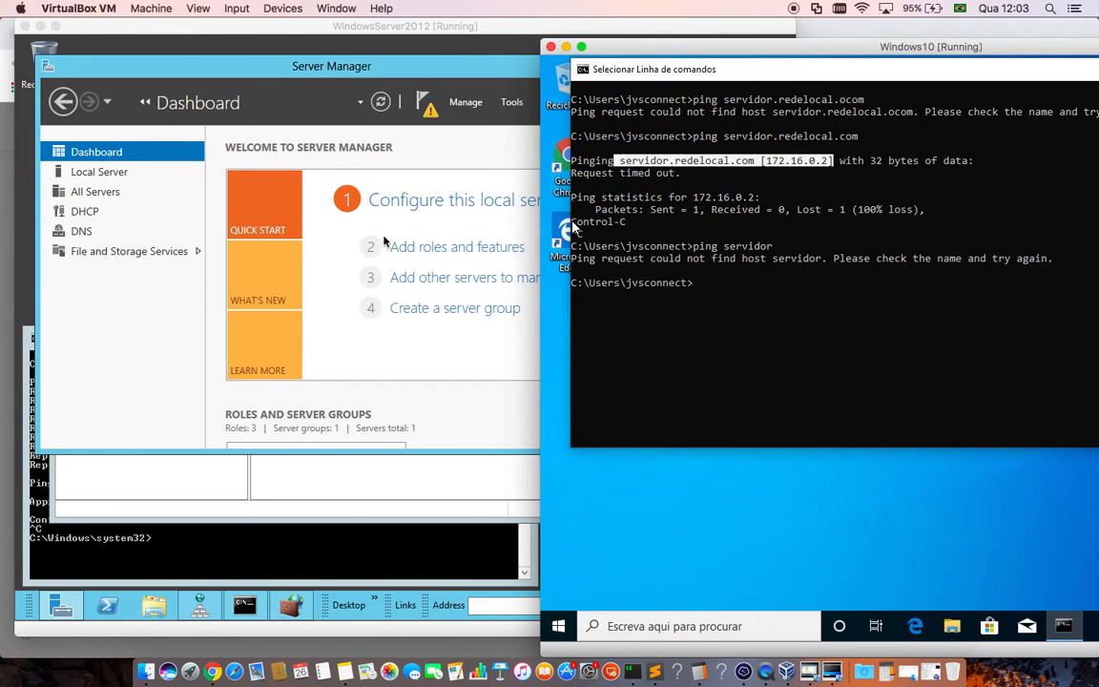
pyautogui.click(789, 341)
pyautogui.press('Up')
pyautogui.press('Return')
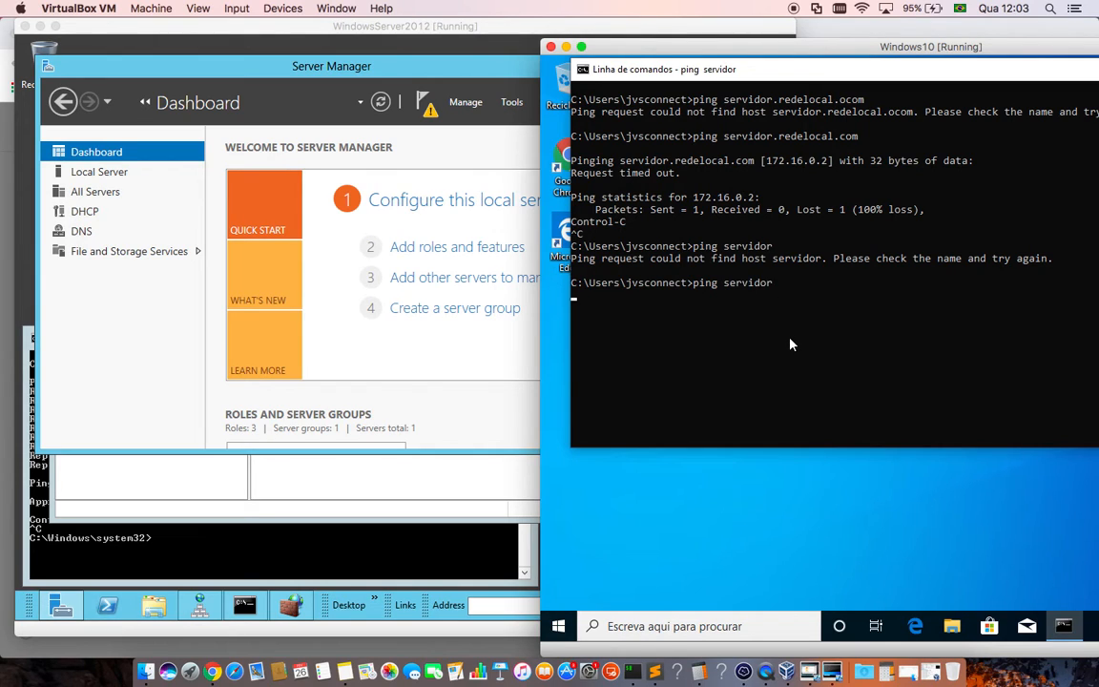
pyautogui.hotkey('ctrl', 'c')
# Step: Ping servidor.redelocal.com again from the client's command prompt and highlight the replies in the output
pyautogui.press('Up')
pyautogui.press('Up')
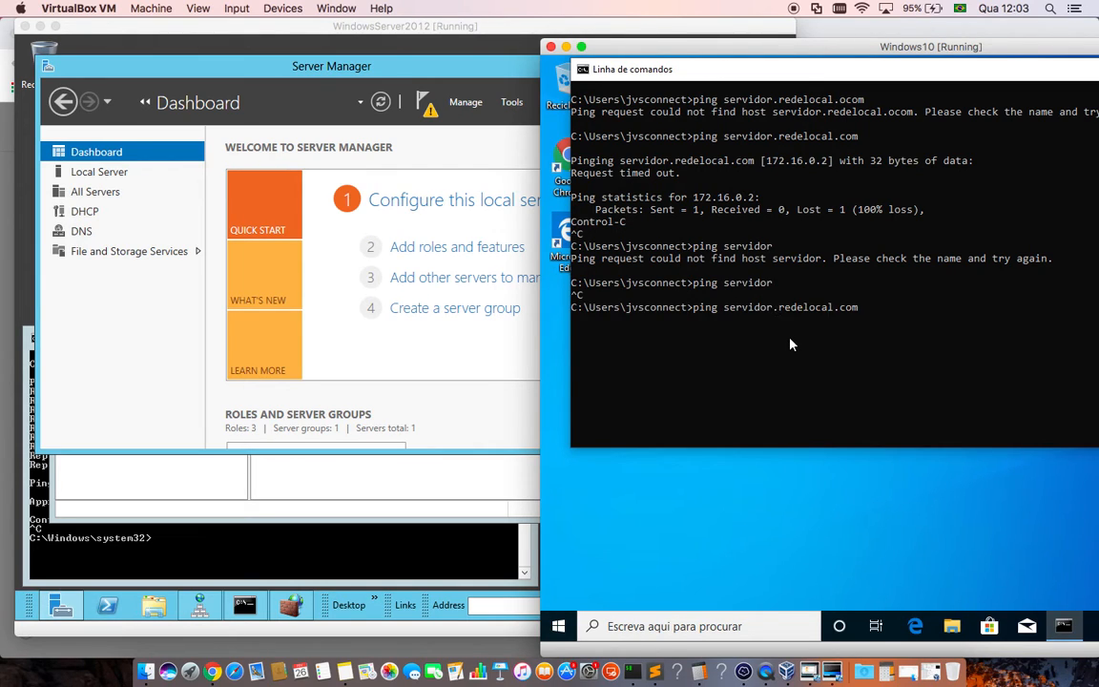
pyautogui.press('Return')
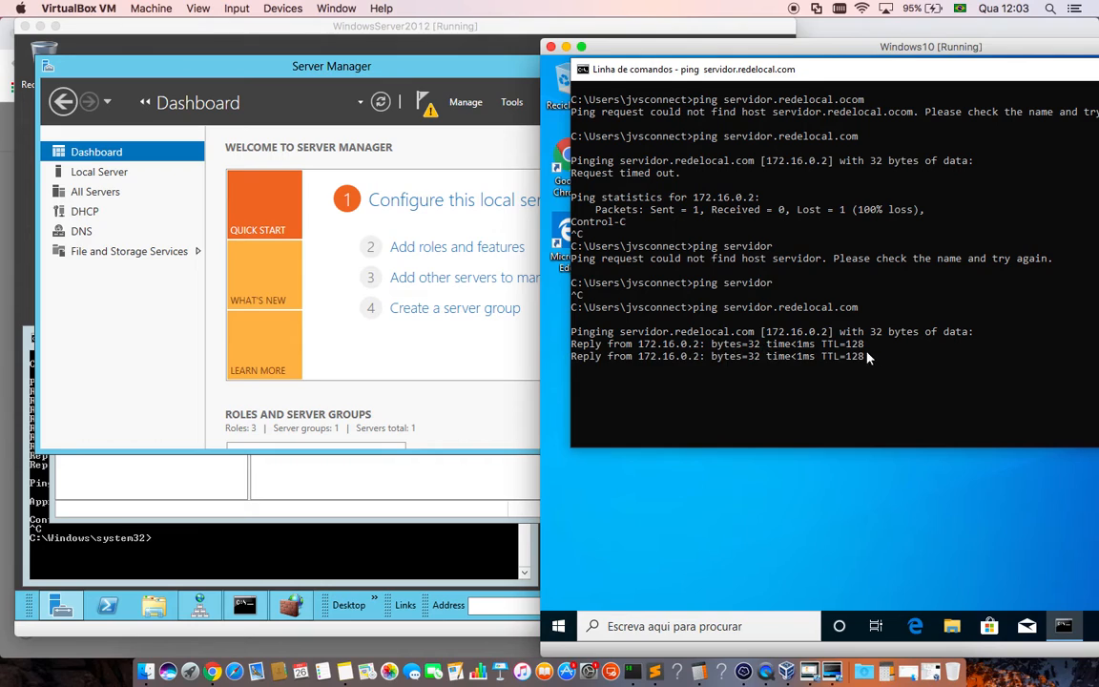
pyautogui.moveTo(761, 331); pyautogui.dragTo(570, 309)
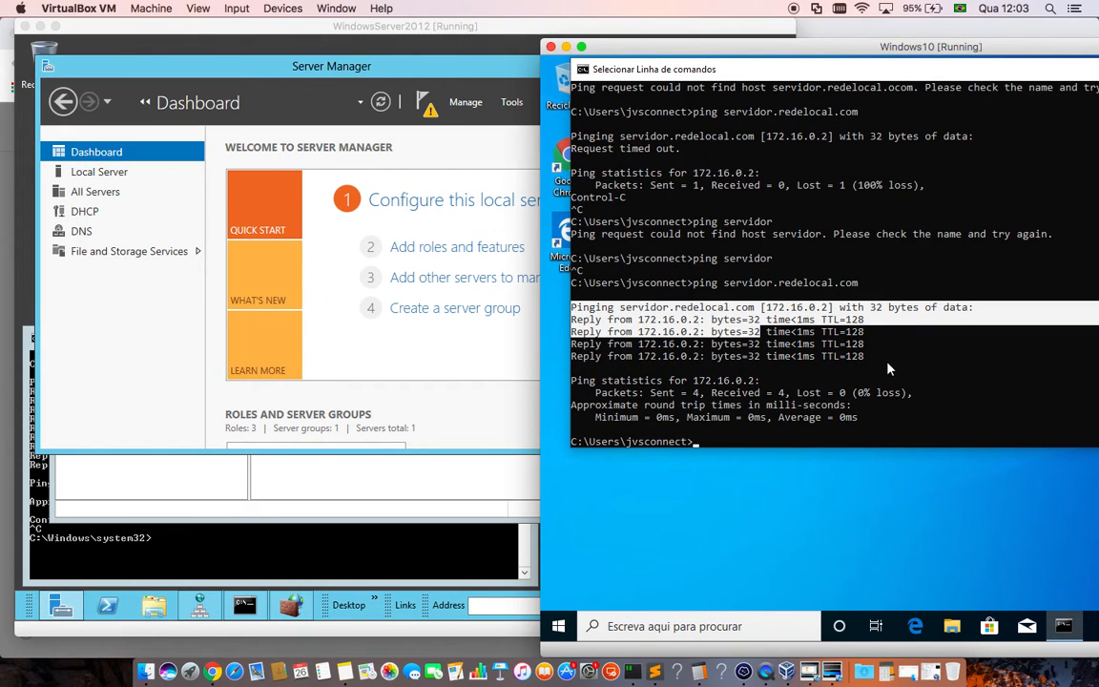
# Step: Return to the Windows Server 2012 machine, minimize Server Manager and reposition the DNS Manager window on the desktop
pyautogui.click(855, 345)
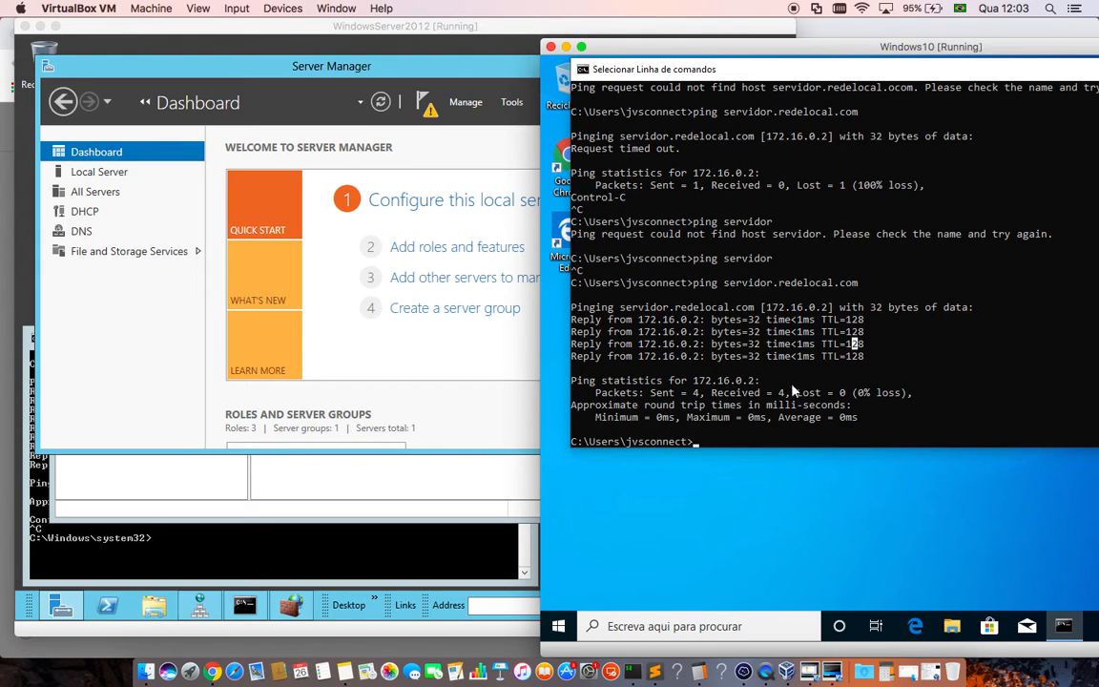
pyautogui.click(467, 74)
pyautogui.click(558, 65)
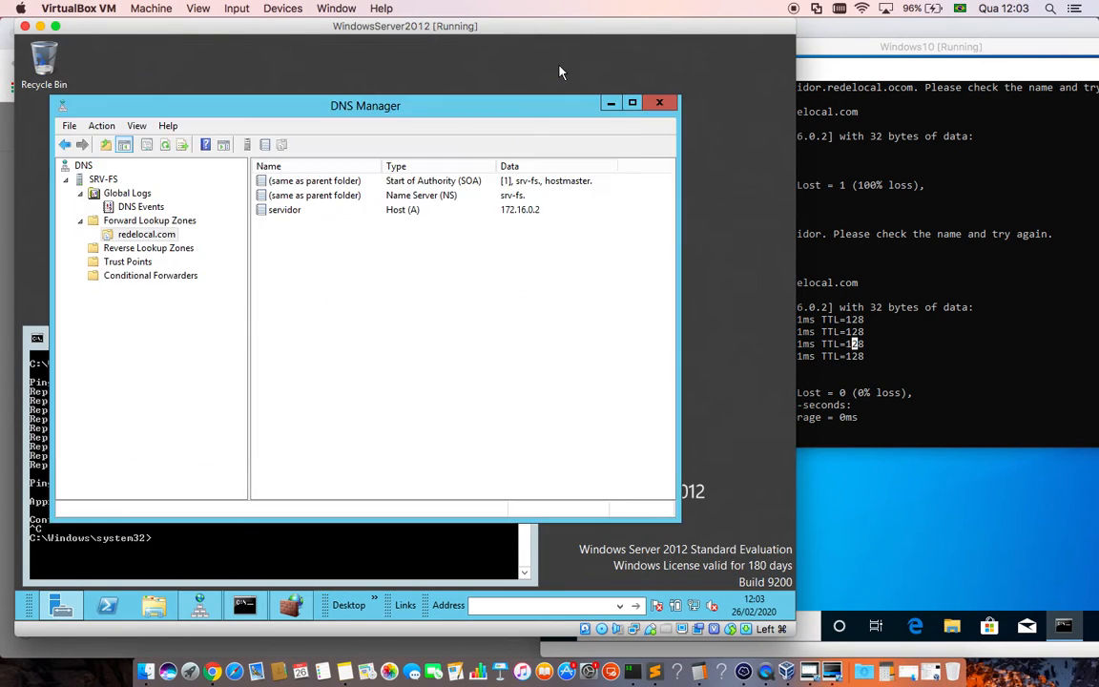
pyautogui.moveTo(406, 115); pyautogui.dragTo(433, 94)
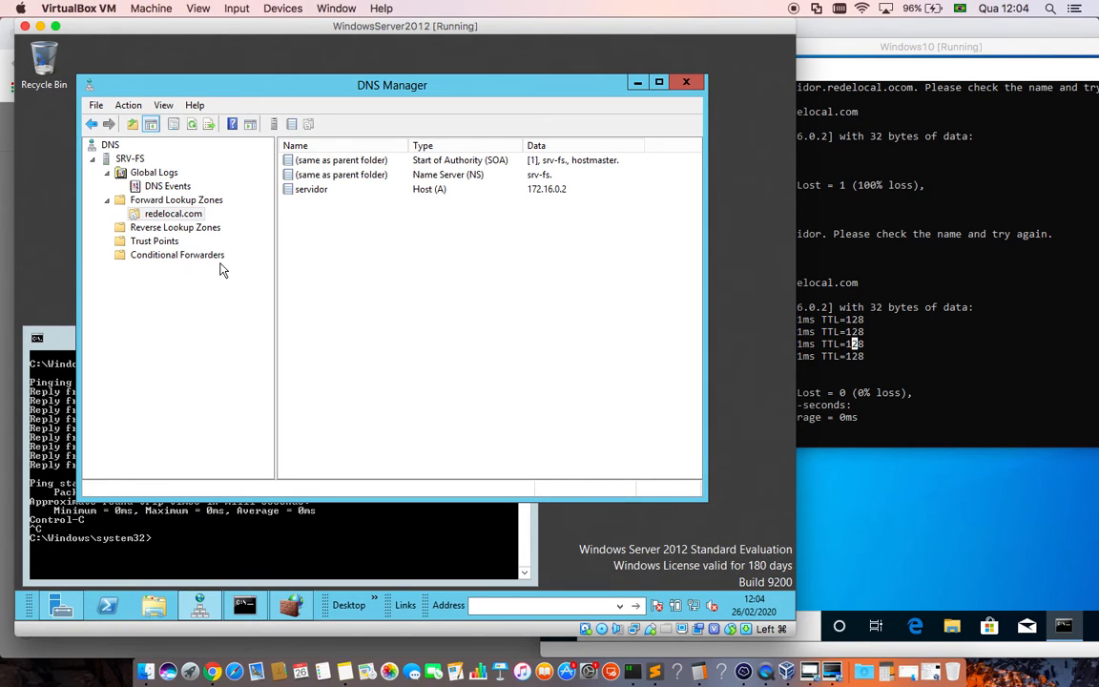
# Step: Examine the new-record and DNSSEC options offered for the redelocal.com zone, and view the Reverse Lookup Zones folder
pyautogui.rightClick(374, 234)
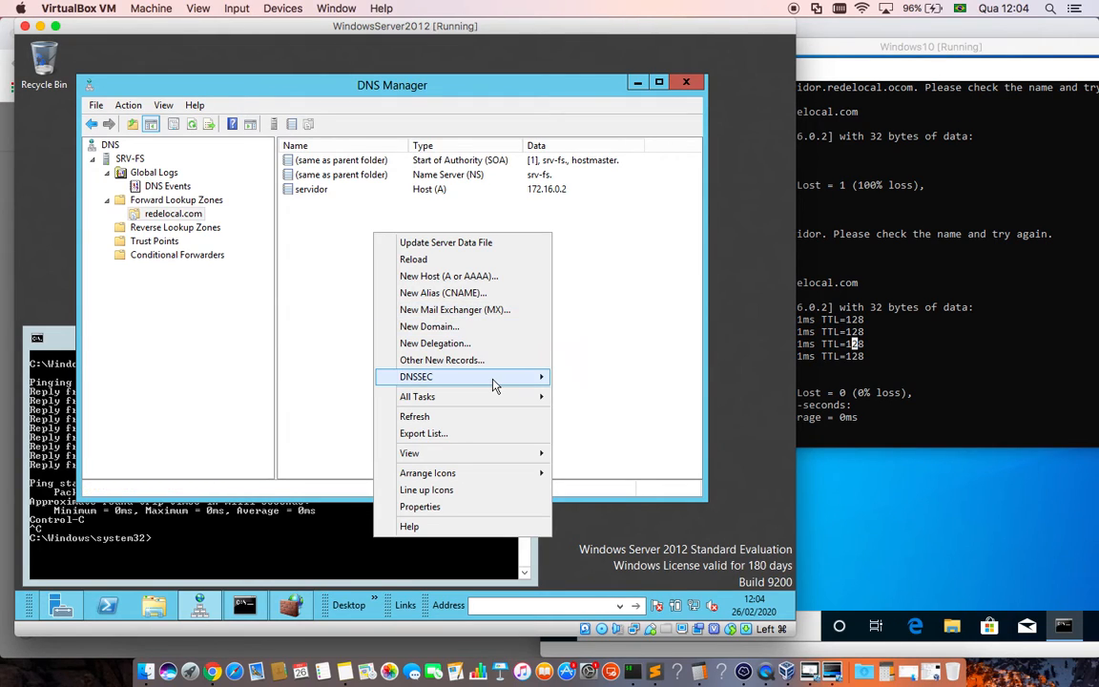
pyautogui.moveTo(494, 384)
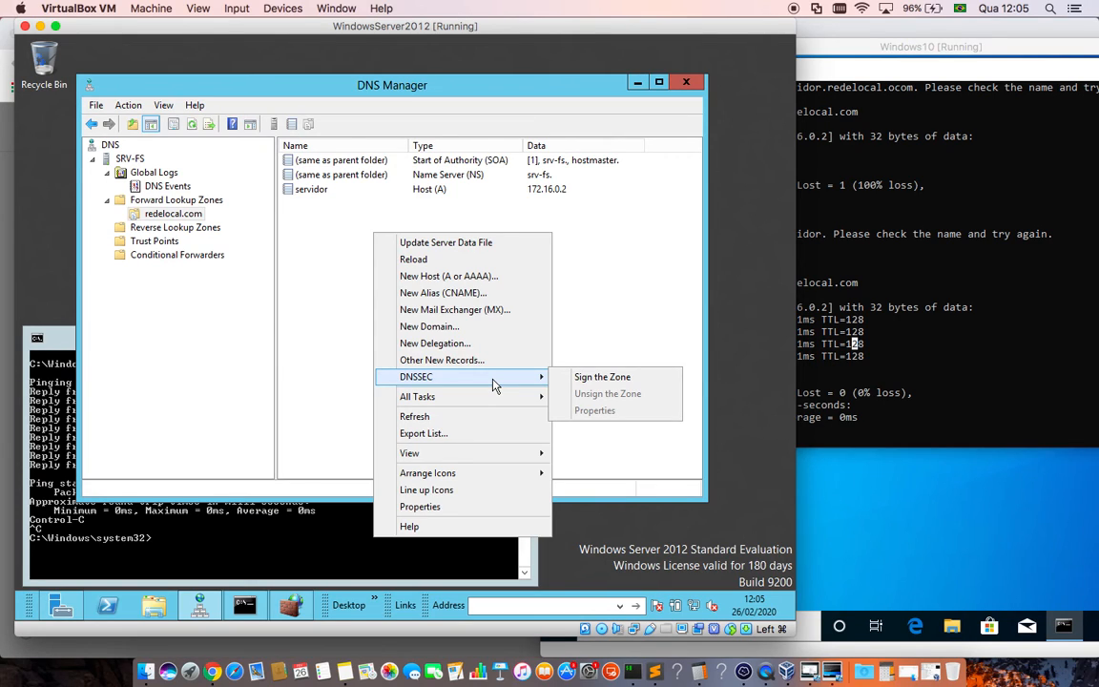
pyautogui.click(315, 275)
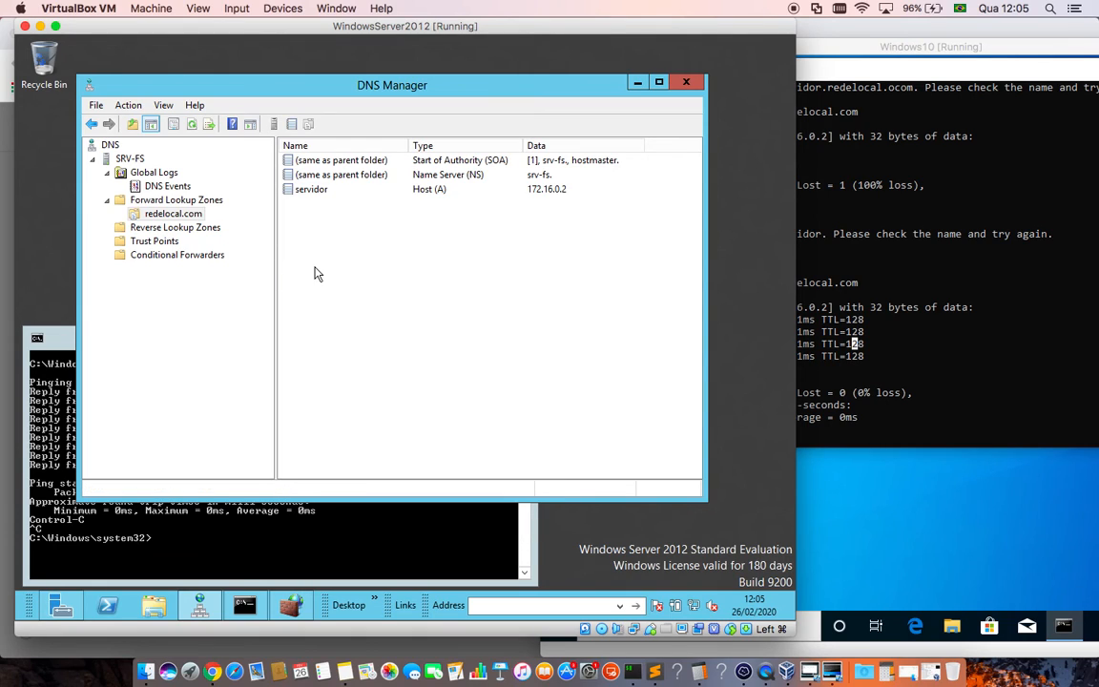
pyautogui.click(162, 229)
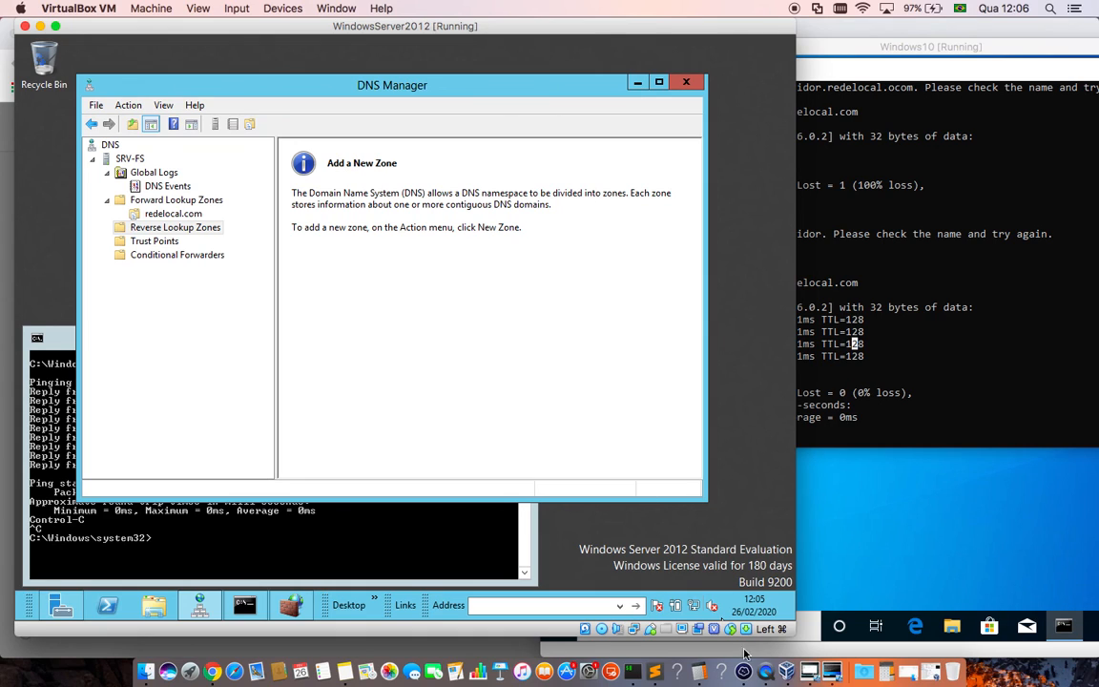
pyautogui.rightClick(766, 672)
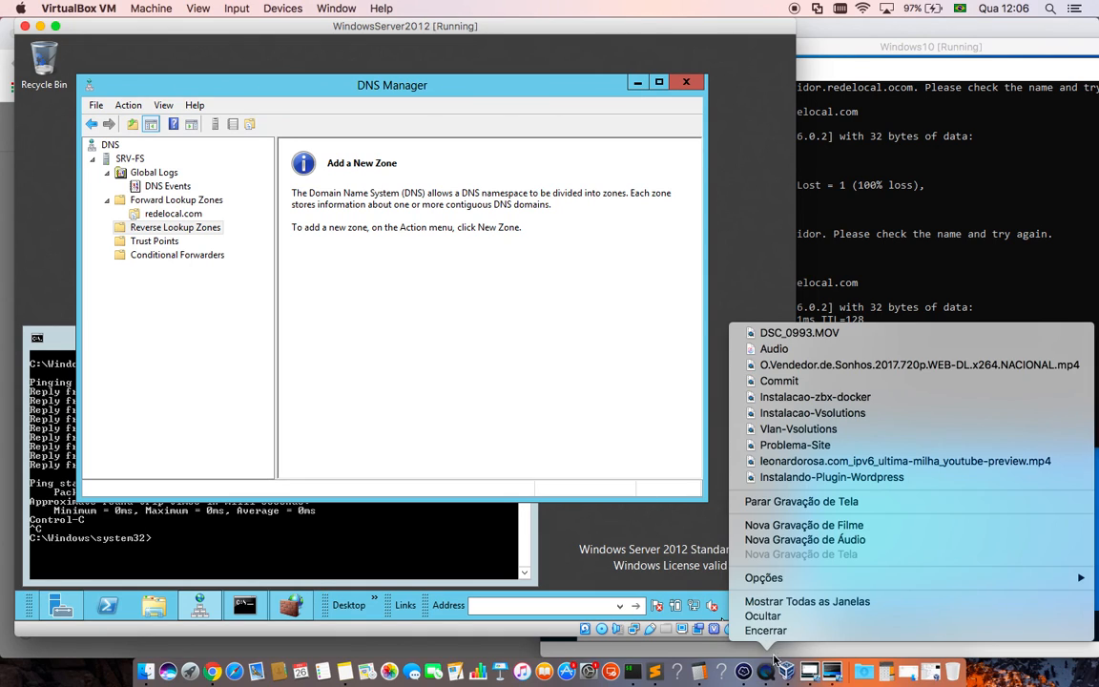